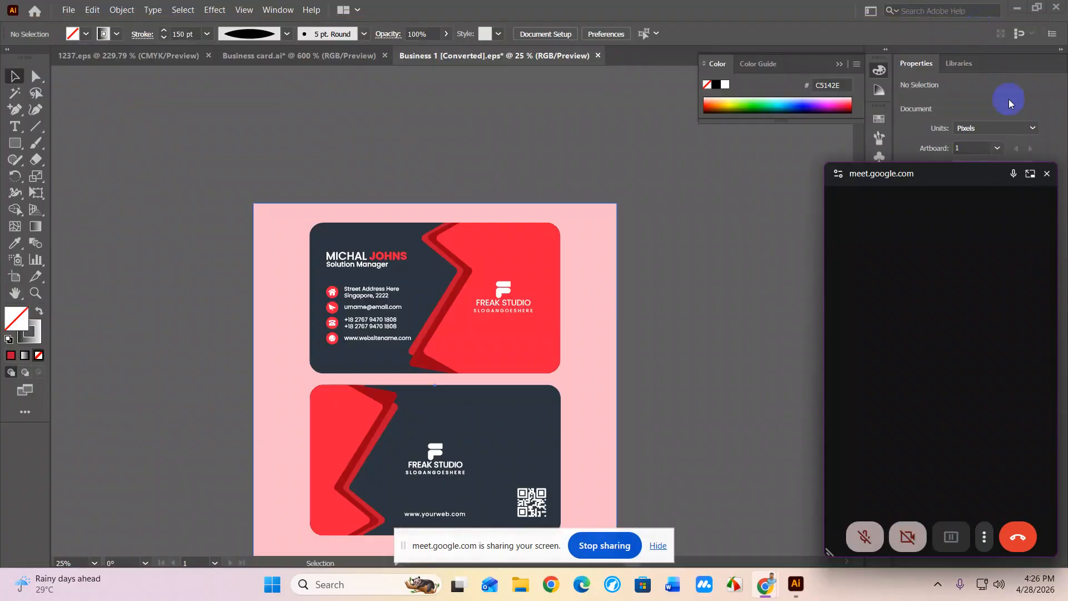
Close the floating Google Meet window and hide the screen-sharing notice covering the artwork
{"action": "left_click", "coordinate": [1046, 173]}
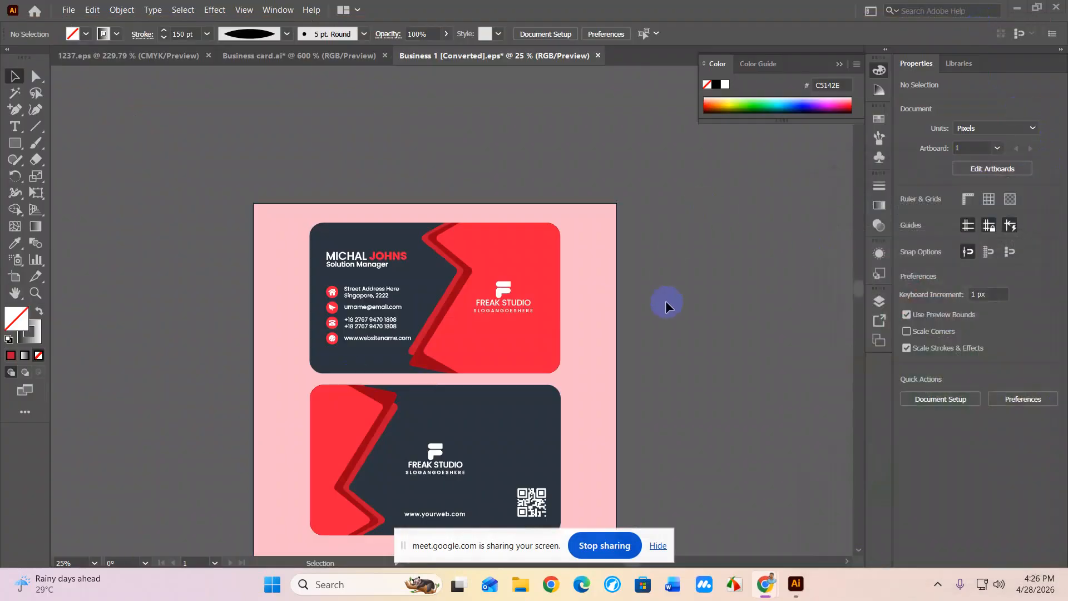
{"action": "left_click", "coordinate": [658, 545]}
{"action": "scroll", "coordinate": [643, 367], "scroll_direction": "down", "scroll_amount": 1}
{"action": "scroll", "coordinate": [643, 364], "scroll_direction": "down", "scroll_amount": 1}
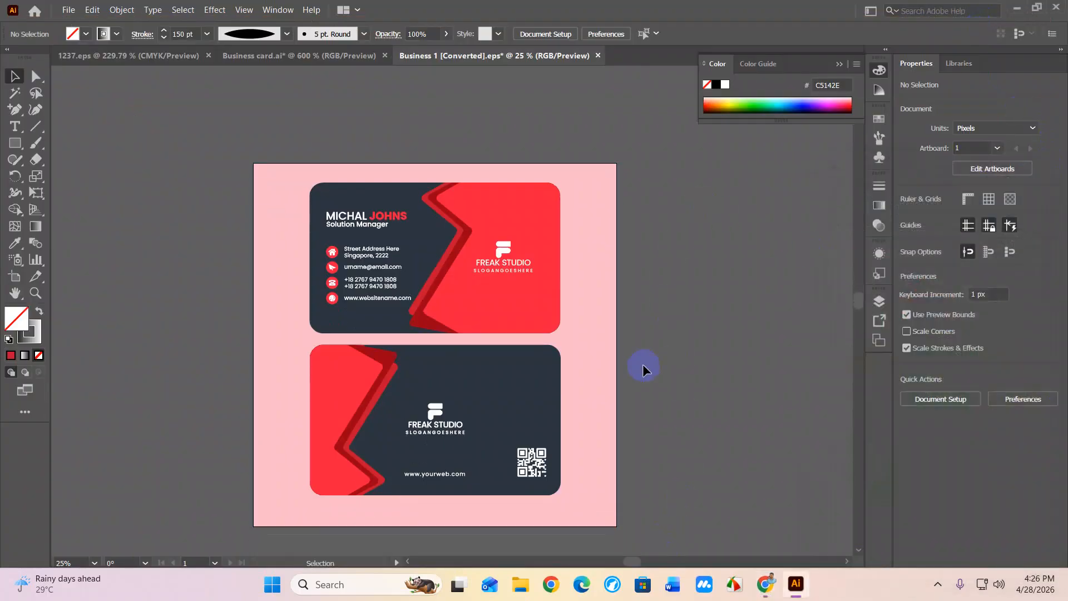
Draw a horizontal line about 3332 px long above the artboard with a Uniform width profile and a solid black stroke
{"action": "scroll", "coordinate": [497, 313], "scroll_direction": "up", "scroll_amount": 1, "text": "alt"}
{"action": "scroll", "coordinate": [498, 313], "scroll_direction": "up", "scroll_amount": 2}
{"action": "scroll", "coordinate": [498, 313], "scroll_direction": "up", "scroll_amount": 5}
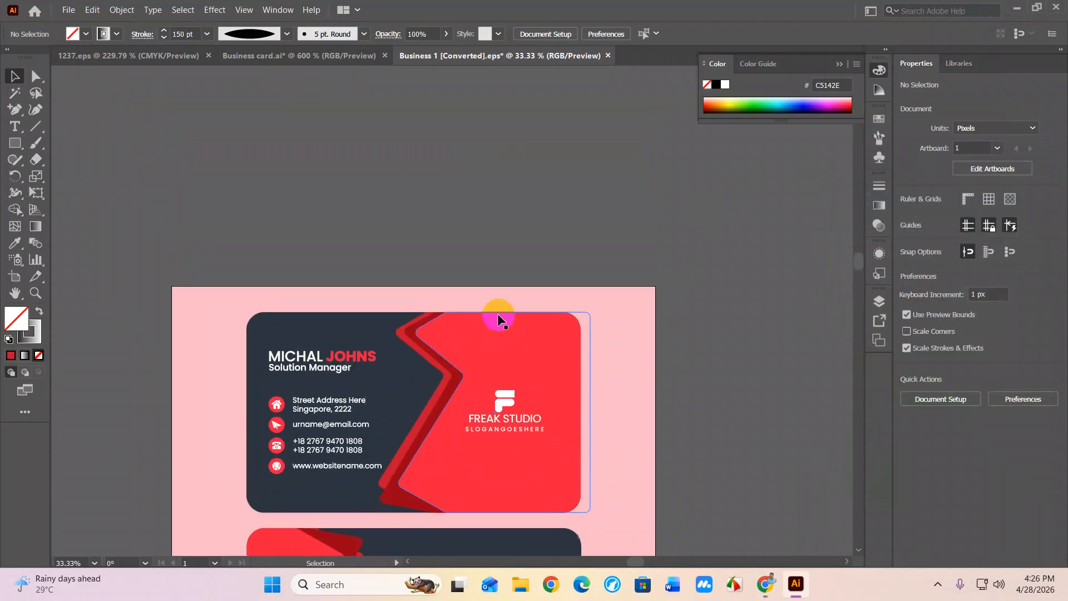
{"action": "left_click", "coordinate": [42, 131]}
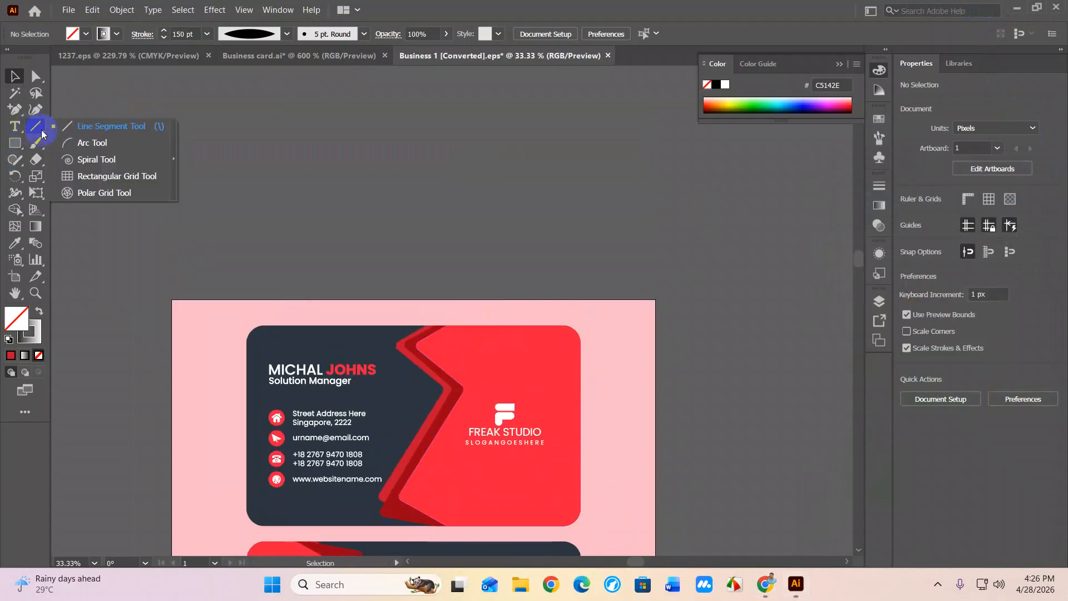
{"action": "left_click", "coordinate": [84, 126]}
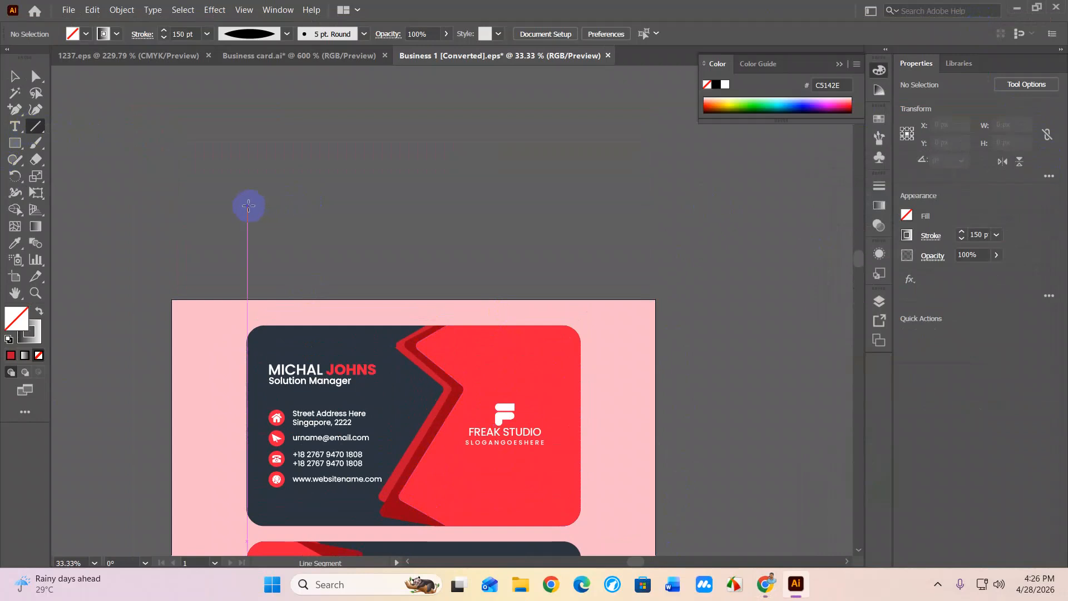
{"action": "left_click", "coordinate": [286, 35]}
{"action": "left_click", "coordinate": [273, 56]}
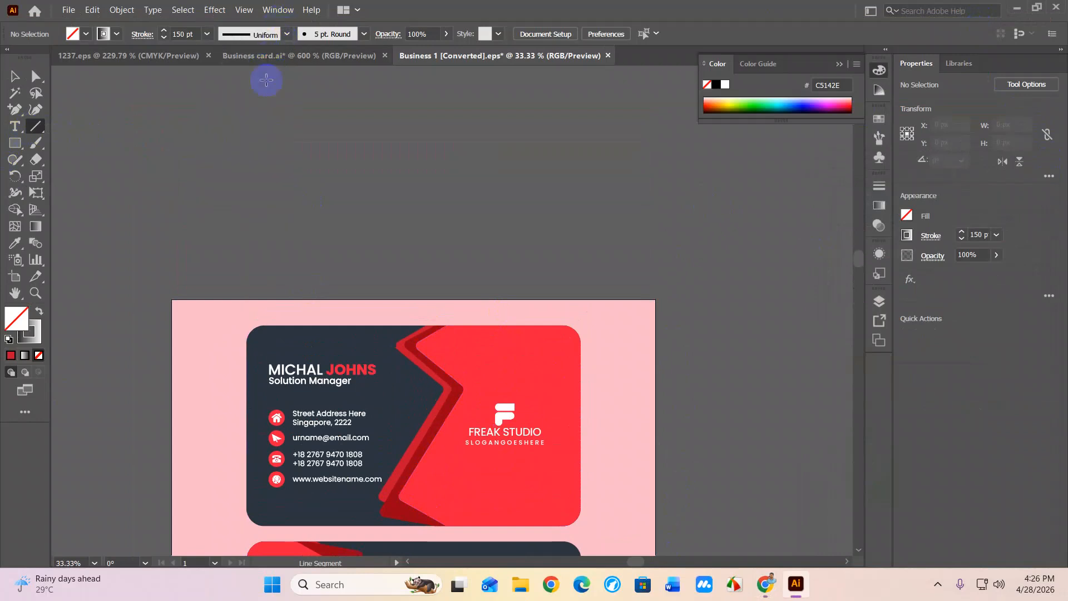
{"action": "left_click_drag", "start_coordinate": [235, 221], "coordinate": [639, 221]}
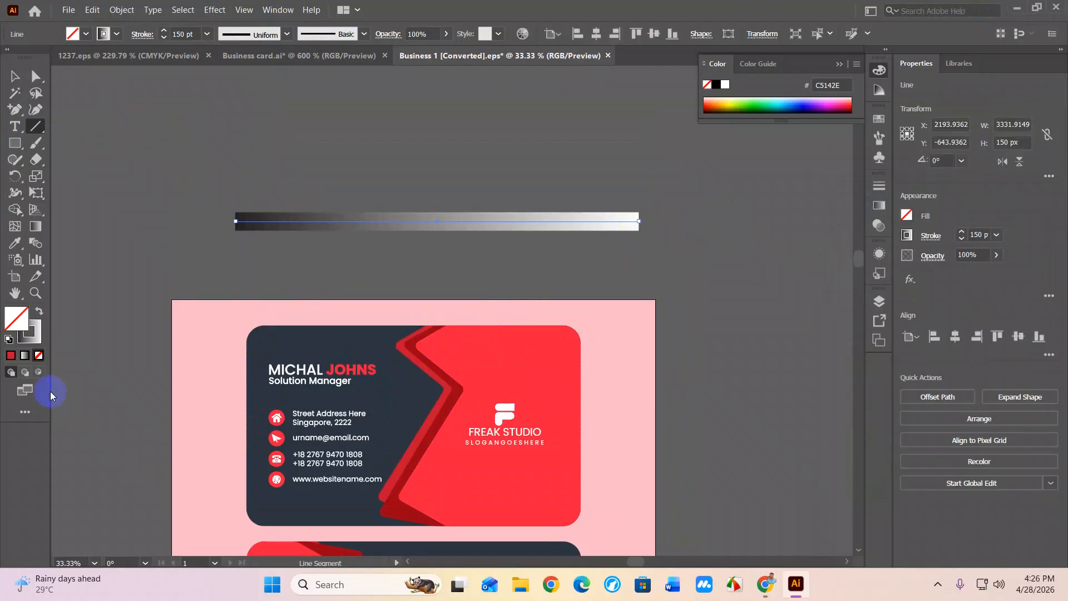
{"action": "left_click", "coordinate": [35, 342]}
{"action": "left_click", "coordinate": [11, 355]}
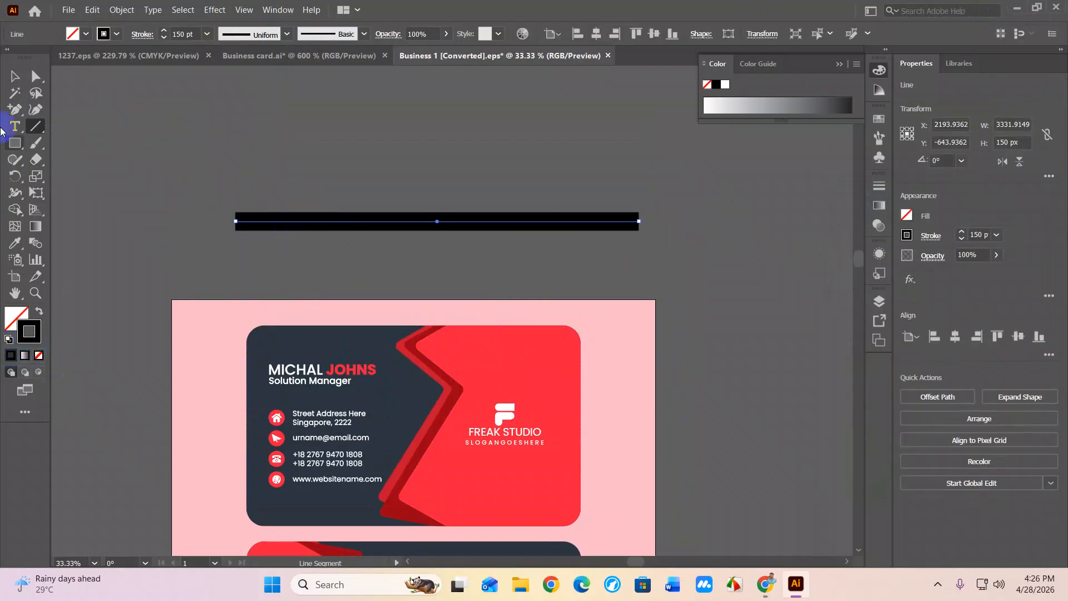
Delete the line and redraw it horizontally above the artboard, about 3488 px long
{"action": "left_click", "coordinate": [14, 76]}
{"action": "left_click_drag", "start_coordinate": [215, 200], "coordinate": [425, 277]}
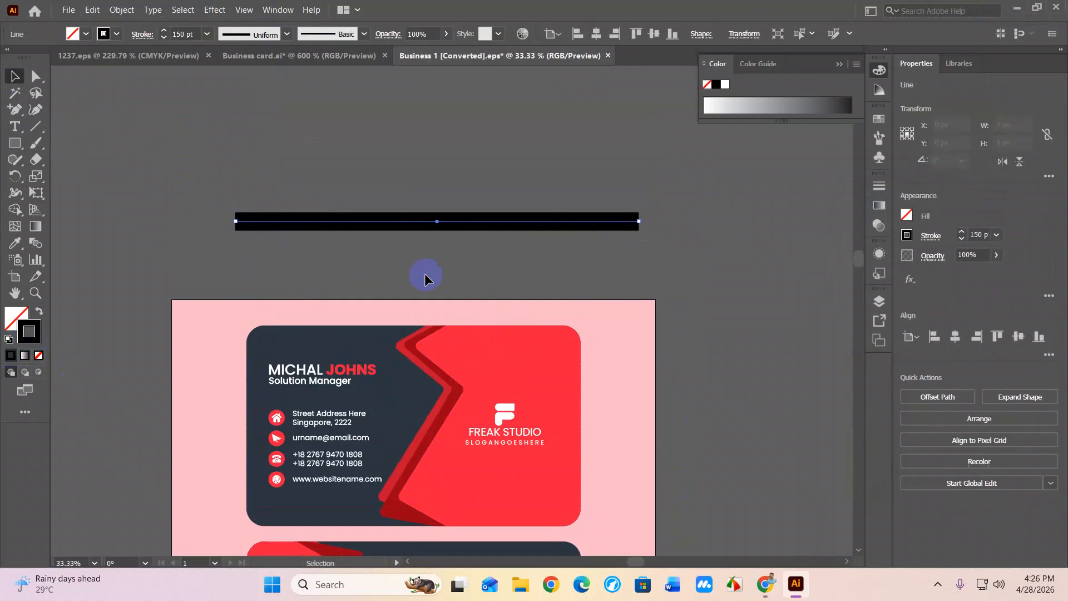
{"action": "key", "text": "Delete"}
{"action": "left_click", "coordinate": [35, 127]}
{"action": "left_click_drag", "start_coordinate": [222, 217], "coordinate": [645, 220]}
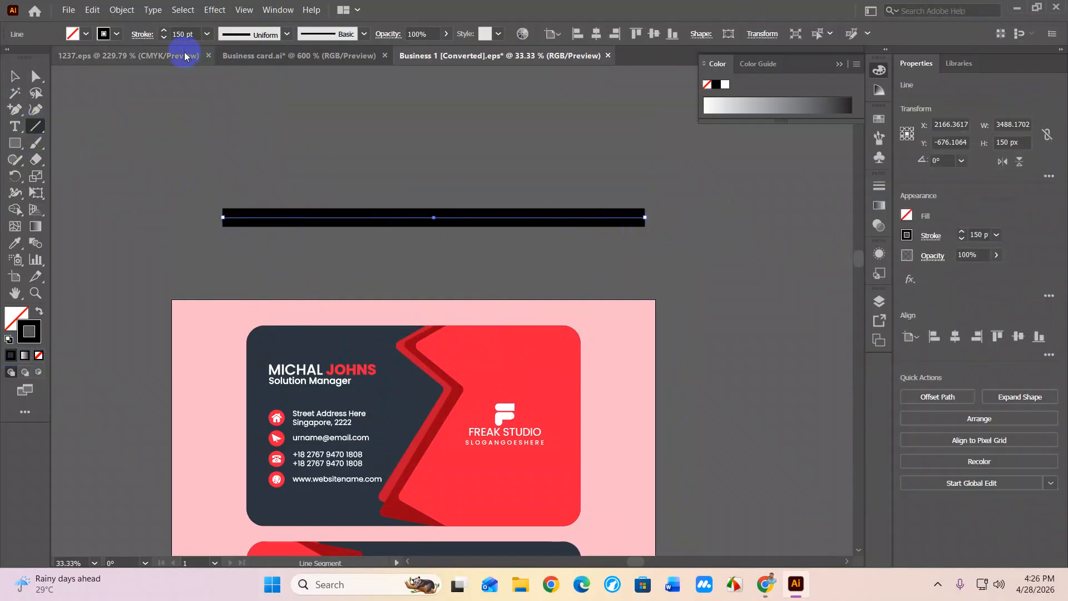
Set the line's stroke weight to 1 pt
{"action": "double_click", "coordinate": [194, 33]}
{"action": "type", "text": "1"}
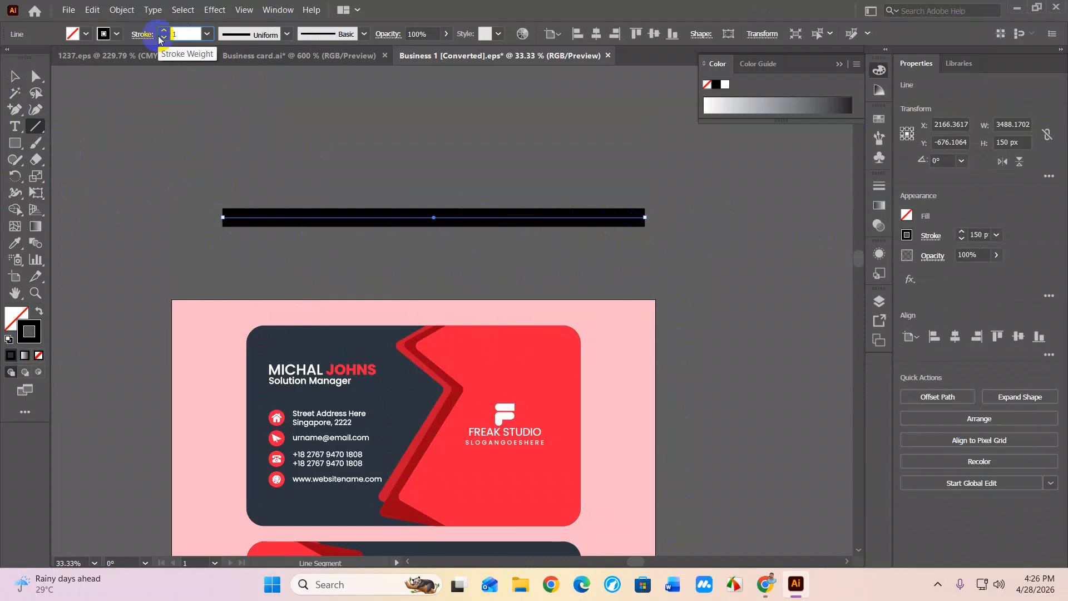
{"action": "key", "text": "Return"}
{"action": "scroll", "coordinate": [474, 227], "scroll_direction": "up", "scroll_amount": 6}
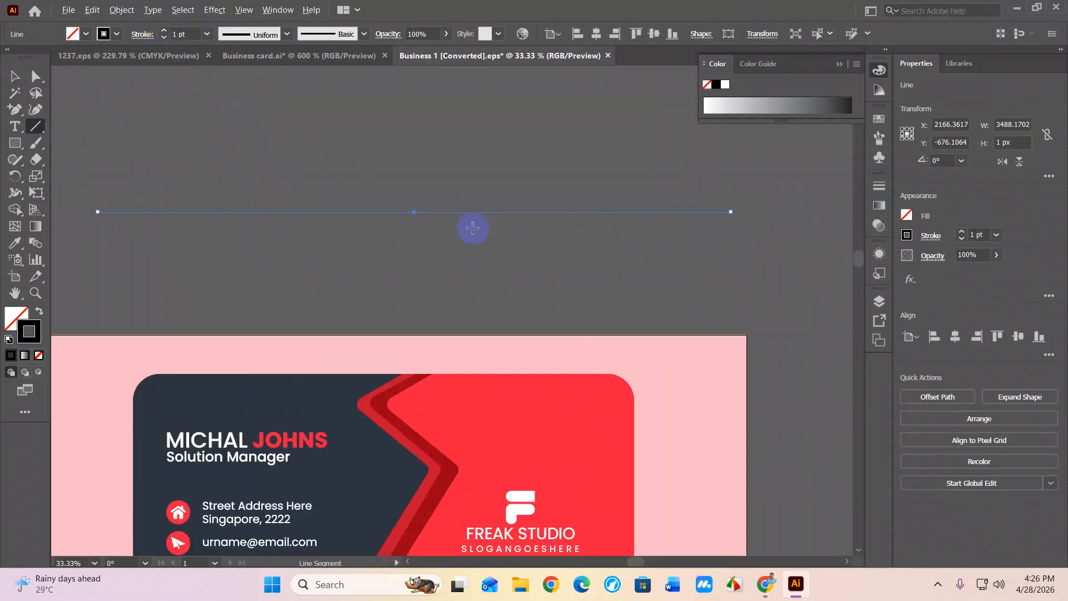
{"action": "scroll", "coordinate": [428, 240], "scroll_direction": "down", "scroll_amount": 7}
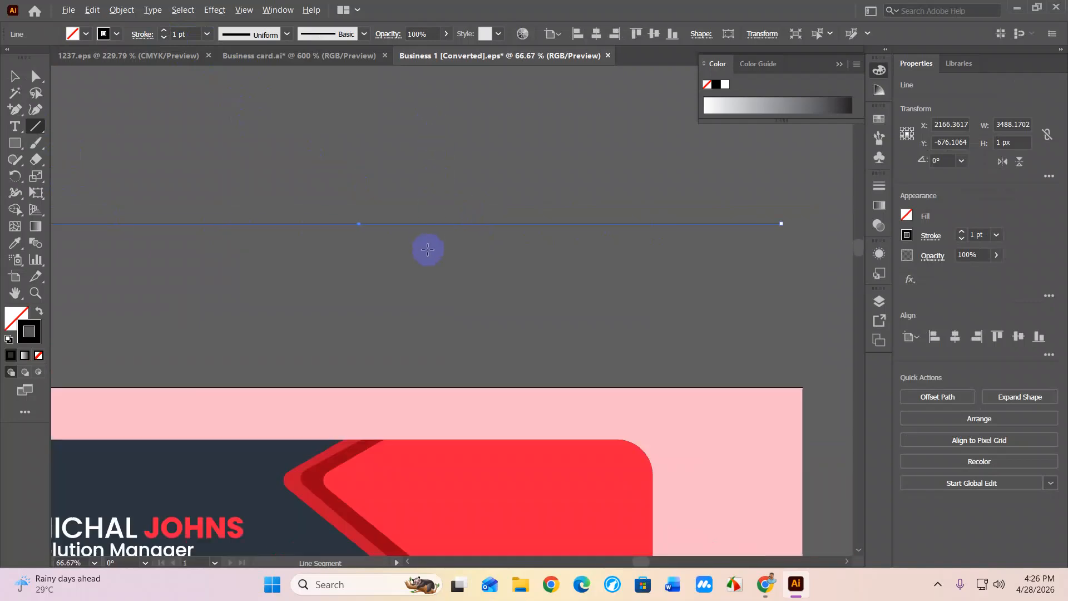
Raise the selected line's stroke weight in 10 pt increments up to 150 pt
{"action": "left_click", "coordinate": [14, 74]}
{"action": "left_click", "coordinate": [182, 35]}
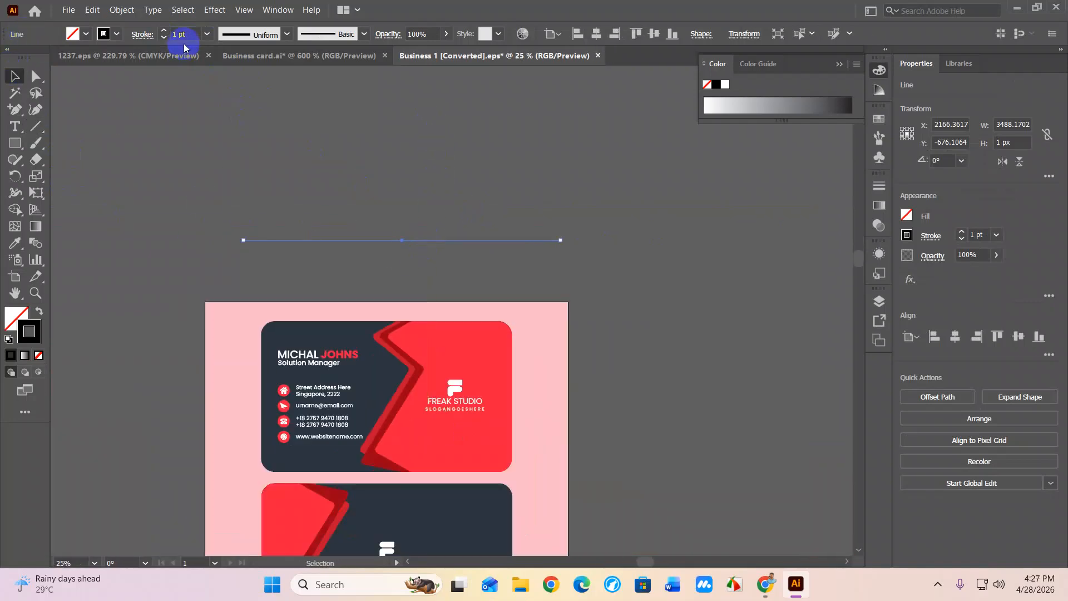
{"action": "type", "text": "20"}
{"action": "key", "text": "Return"}
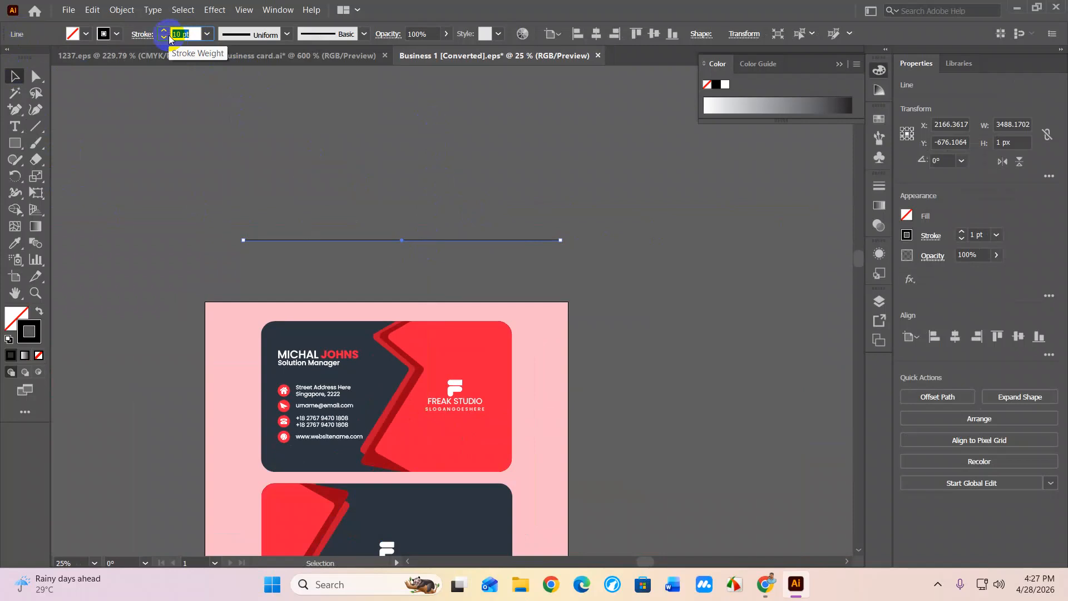
{"action": "key", "text": "shift+Up"}
{"action": "key", "text": "shift+Up"}
{"action": "key", "text": "shift+Up"}
{"action": "key", "text": "shift+Up"}
{"action": "key", "text": "shift+Up"}
{"action": "key", "text": "shift+Up"}
{"action": "key", "text": "shift+Up"}
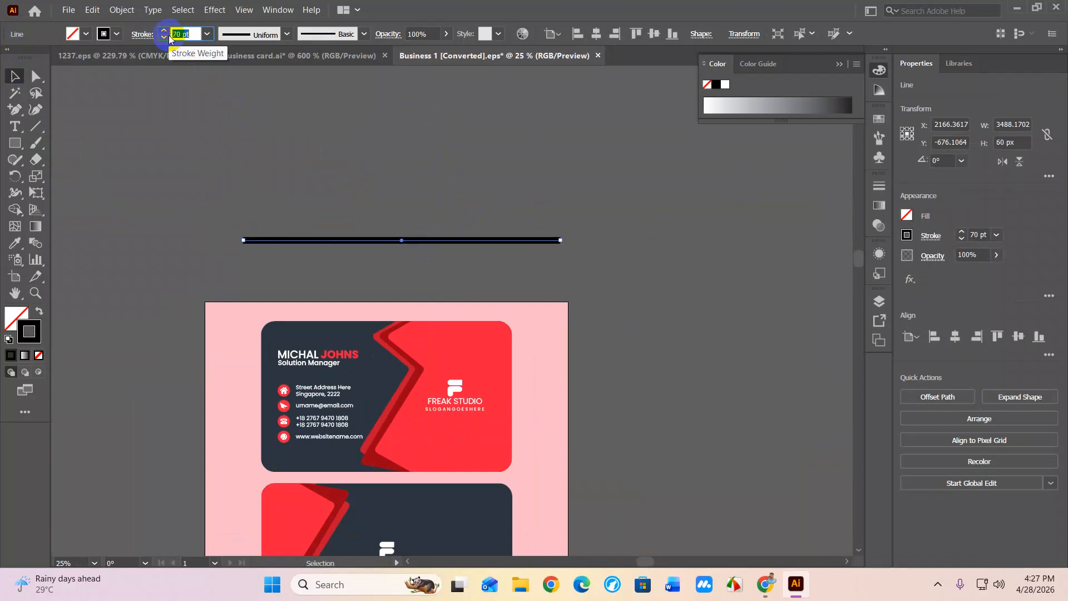
{"action": "key", "text": "shift+Up"}
{"action": "key", "text": "shift+Up"}
{"action": "key", "text": "shift+Up"}
{"action": "key", "text": "shift+Up"}
{"action": "key", "text": "shift+Up"}
{"action": "key", "text": "shift+Up"}
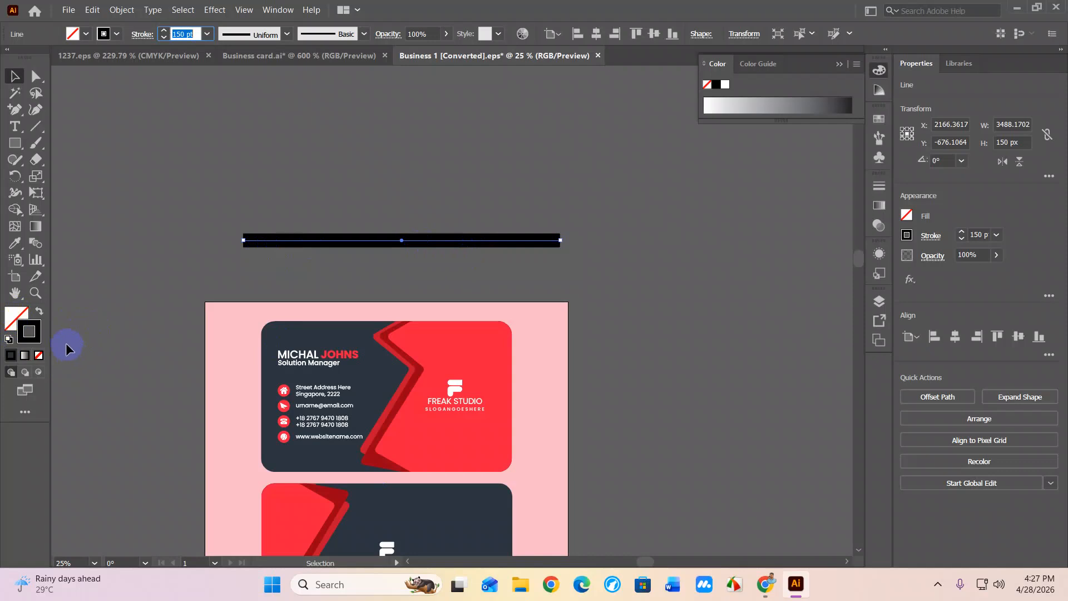
Apply the lens-shaped variable width profile, tapered at both ends, to the line's stroke
{"action": "left_click", "coordinate": [287, 34]}
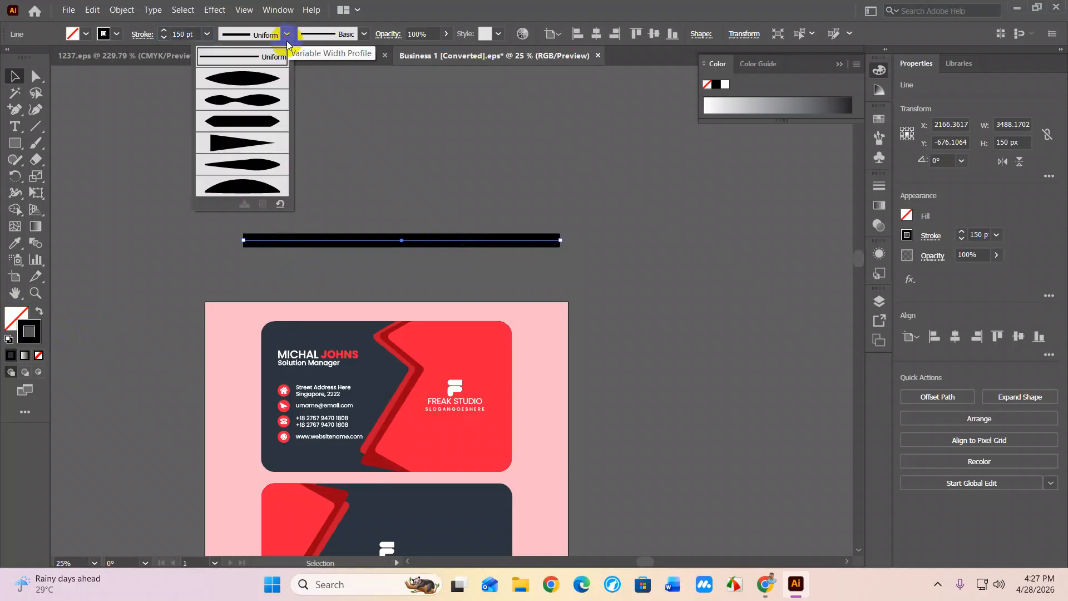
{"action": "left_click", "coordinate": [180, 35]}
{"action": "left_click", "coordinate": [284, 35]}
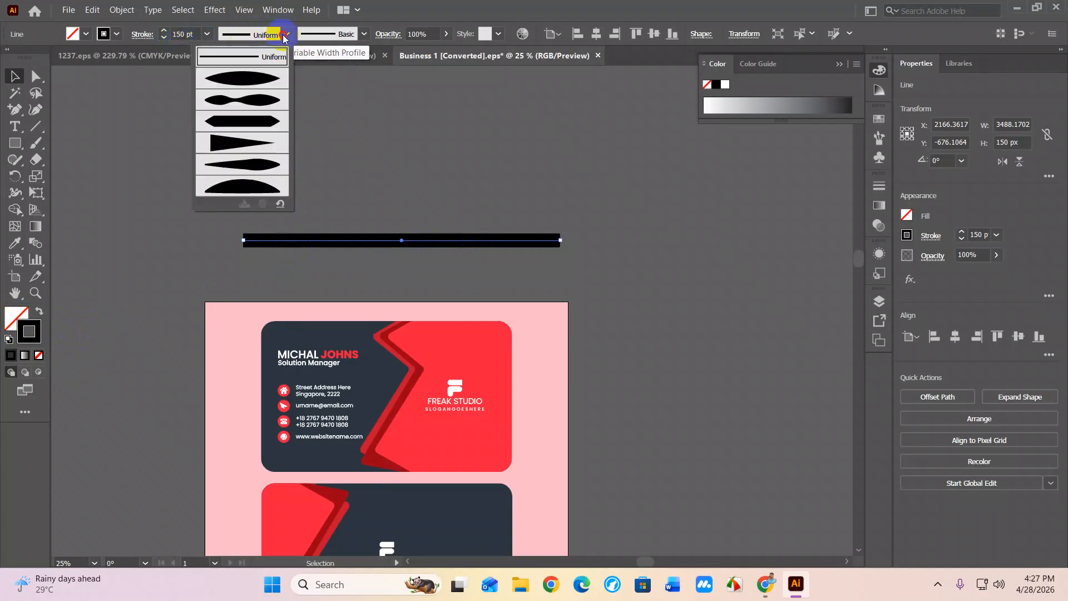
{"action": "left_click", "coordinate": [254, 82]}
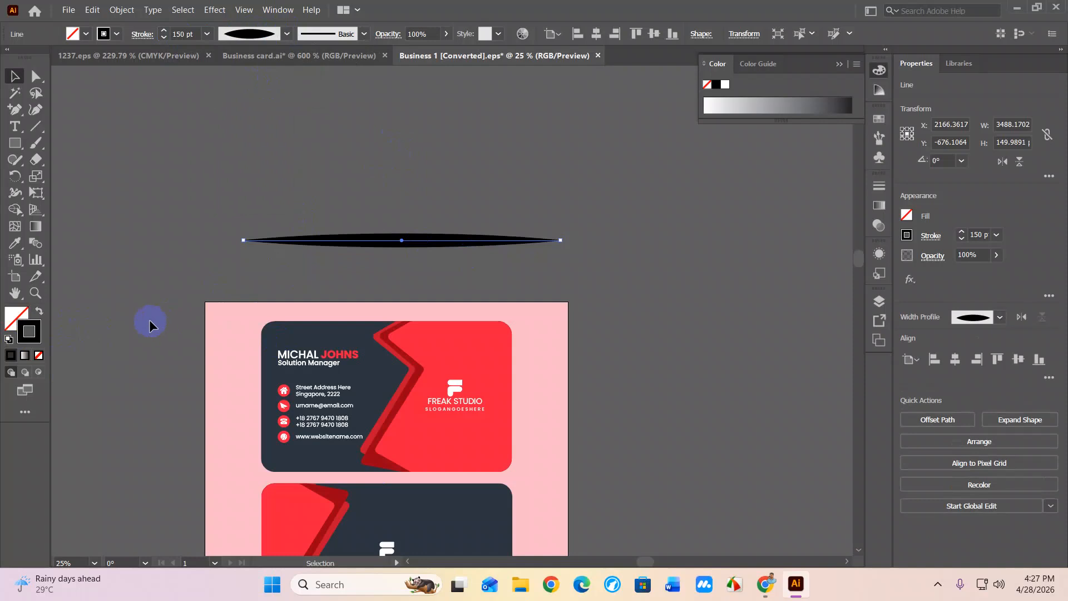
Fill the line's stroke with a linear white-to-black gradient applied across the stroke
{"action": "left_click", "coordinate": [24, 365]}
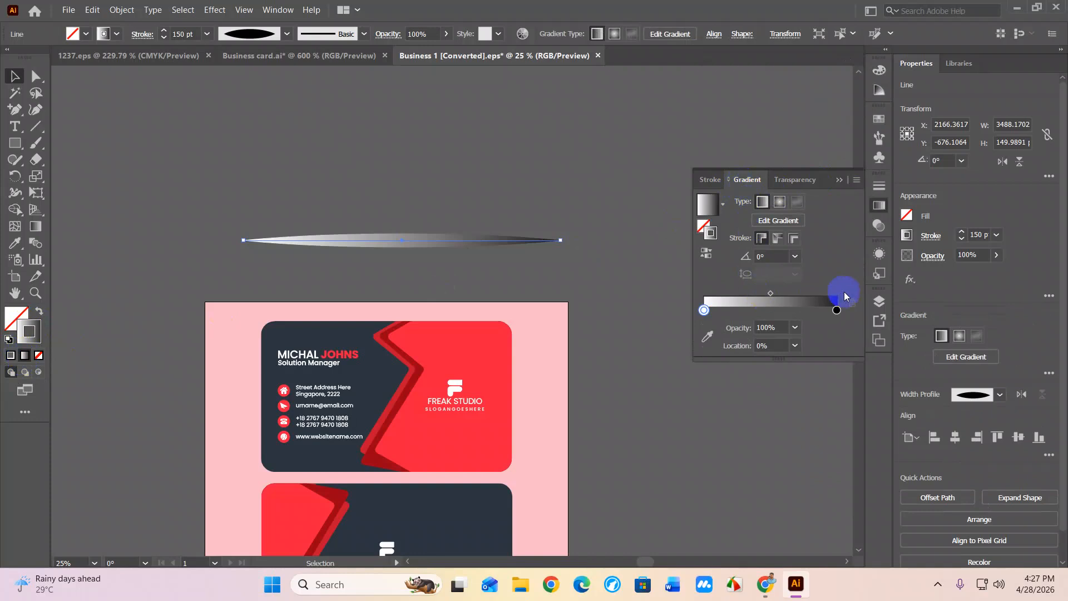
{"action": "left_click", "coordinate": [839, 179]}
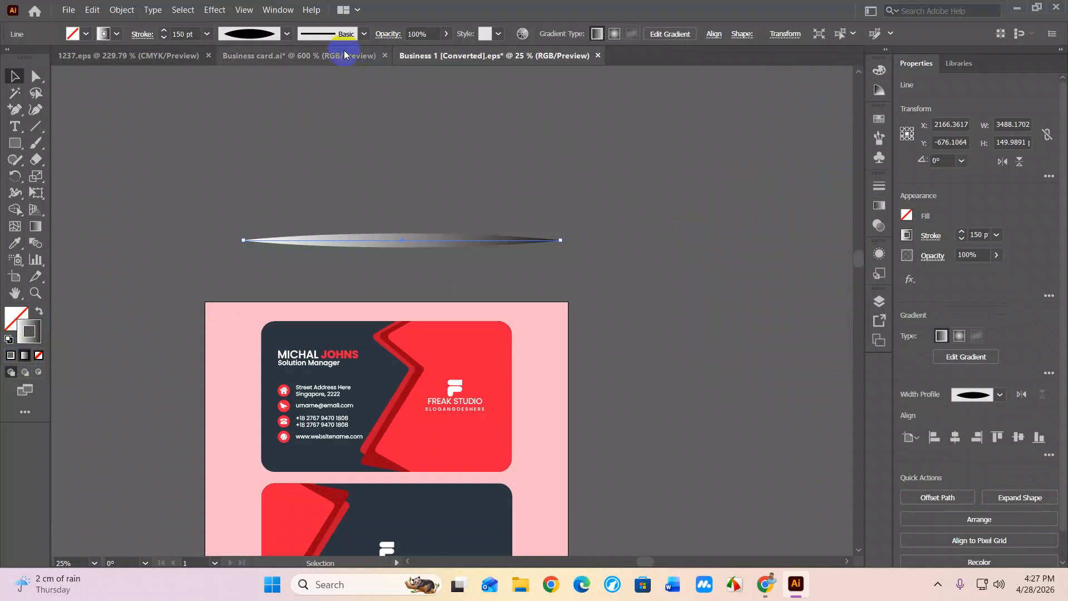
{"action": "left_click", "coordinate": [278, 10]}
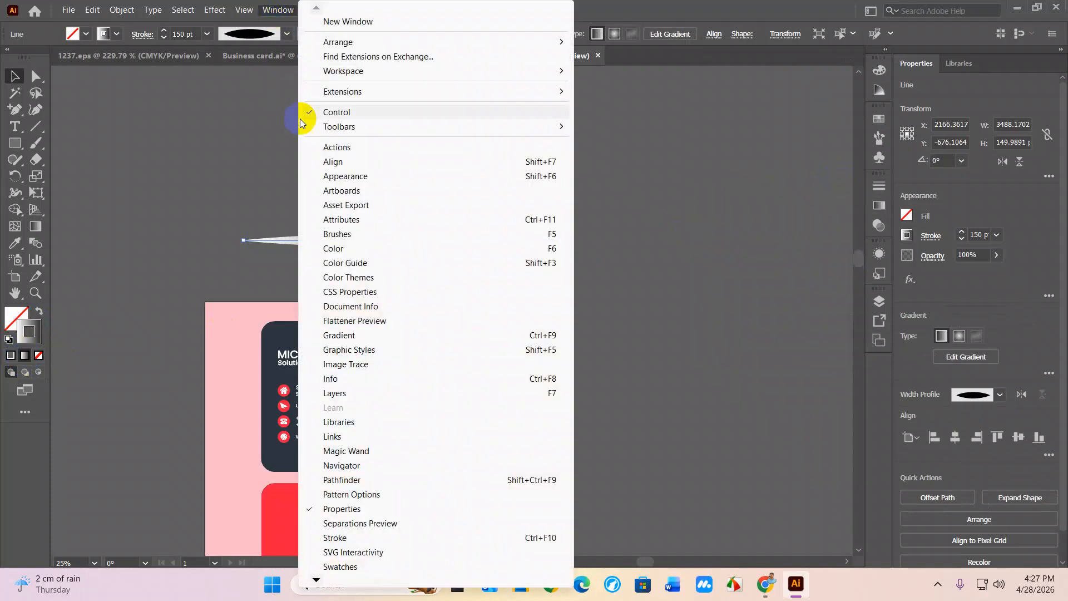
{"action": "left_click", "coordinate": [355, 333]}
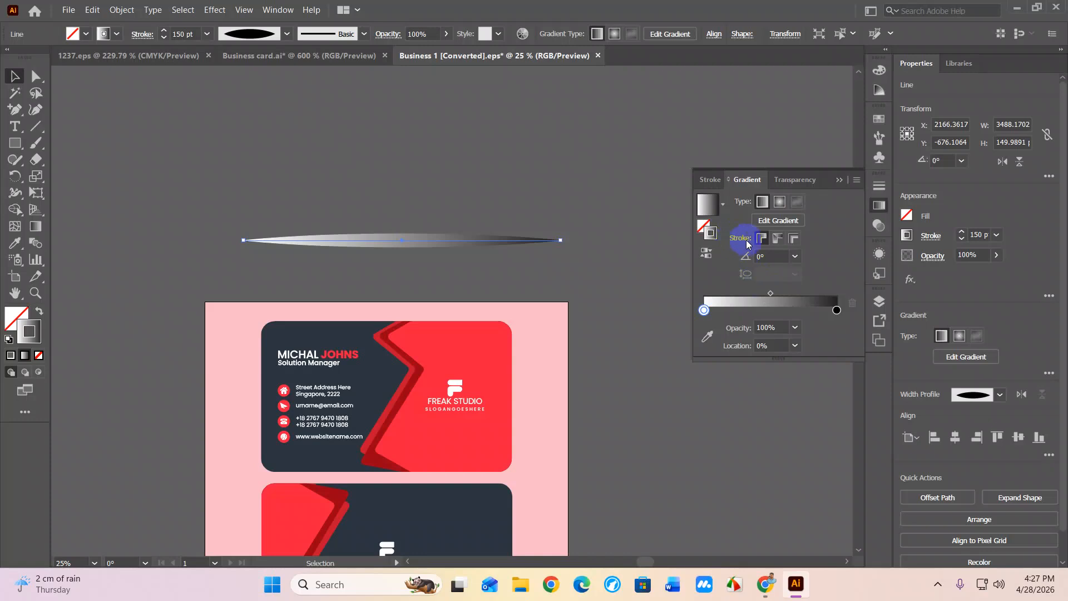
{"action": "left_click", "coordinate": [794, 240]}
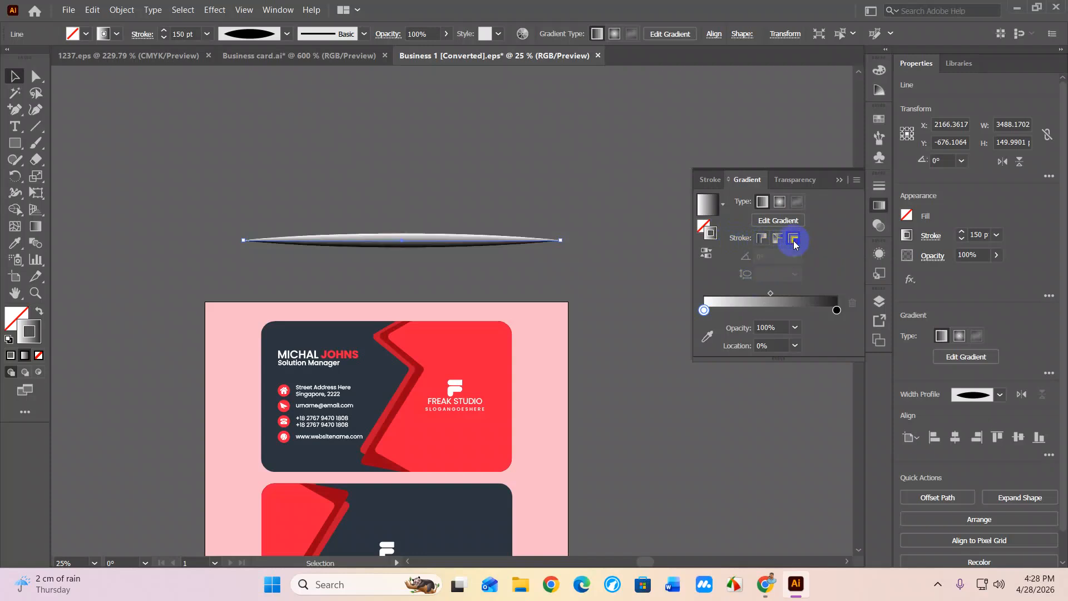
Move the tapered line onto the bottom edge of the upper business card and reverse its gradient
{"action": "scroll", "coordinate": [583, 269], "scroll_direction": "down", "scroll_amount": 1}
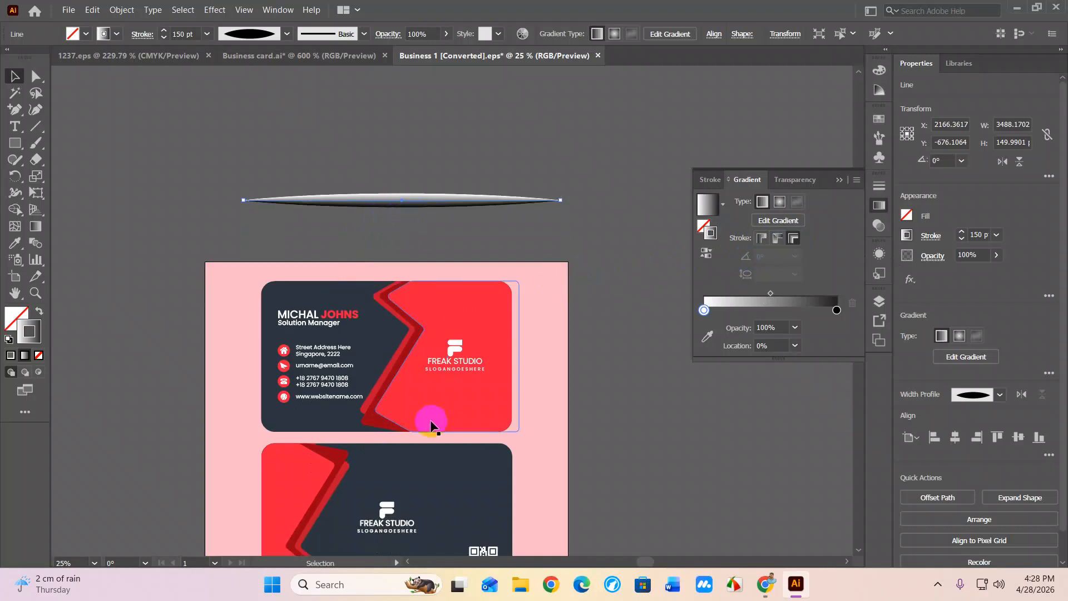
{"action": "left_click_drag", "start_coordinate": [439, 204], "coordinate": [426, 437]}
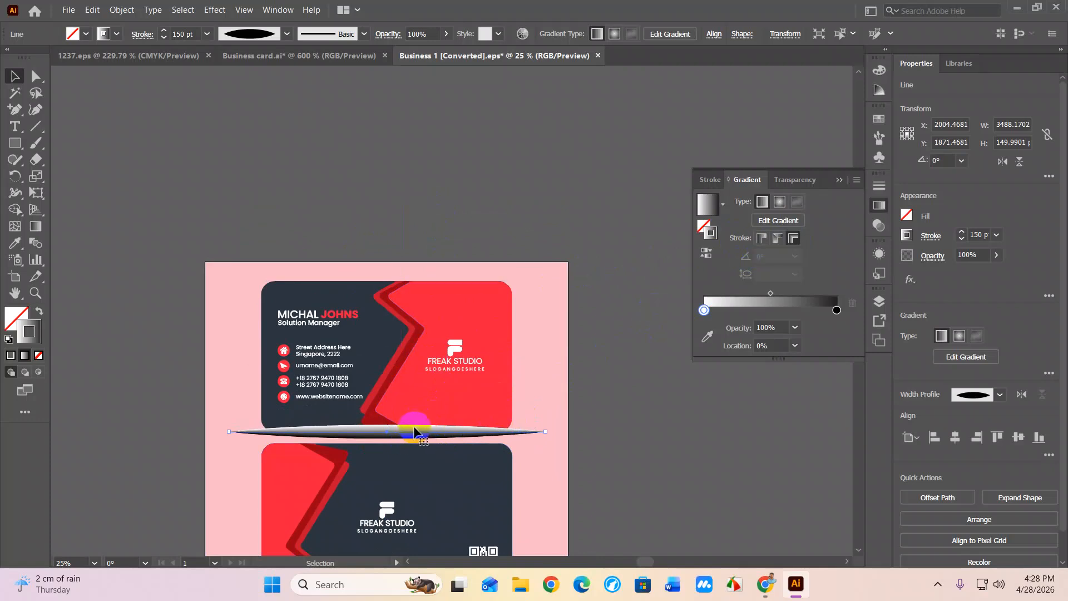
{"action": "left_click", "coordinate": [707, 255]}
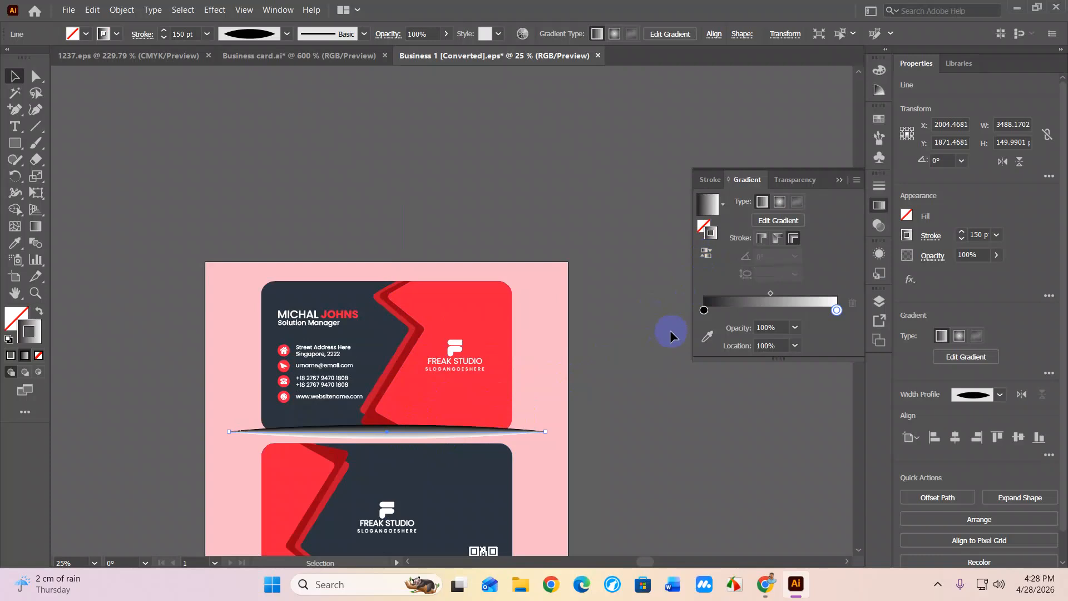
Set the tapered line's blending mode to Multiply and deselect it
{"action": "left_click", "coordinate": [392, 41]}
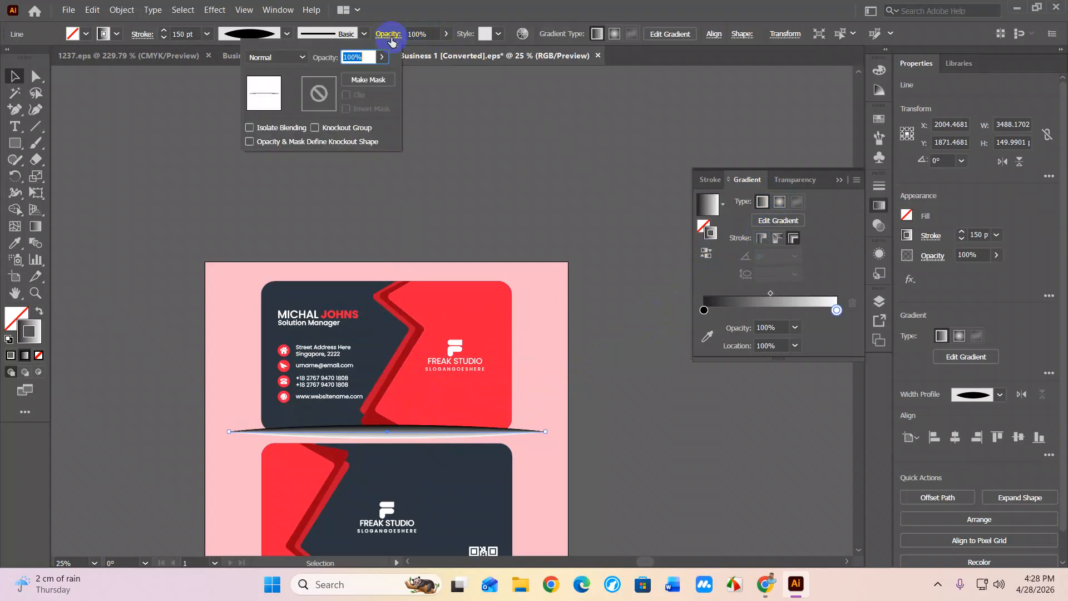
{"action": "left_click", "coordinate": [296, 58]}
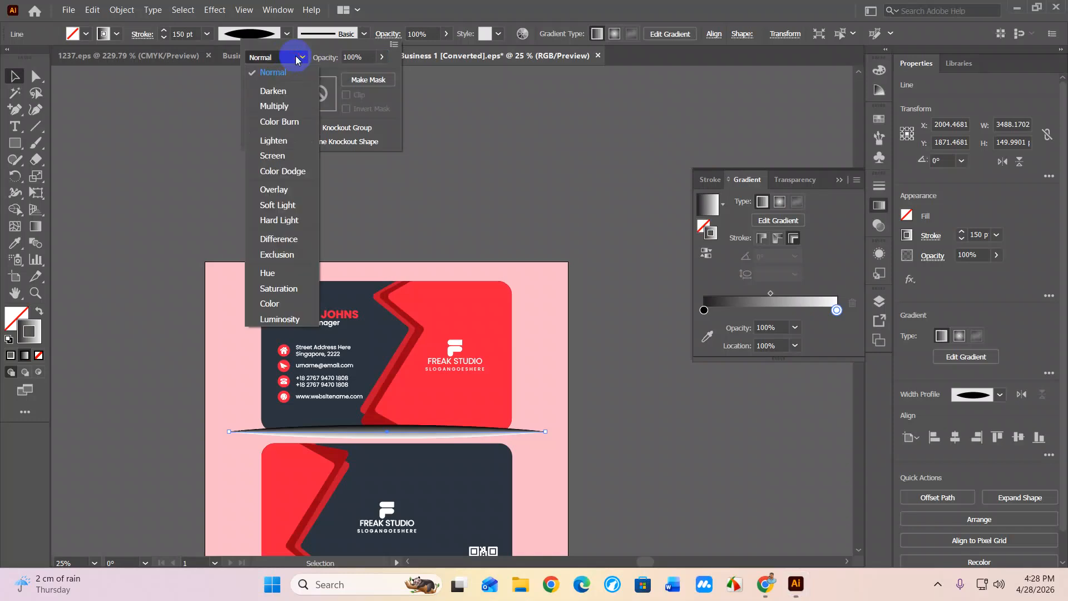
{"action": "left_click", "coordinate": [275, 106]}
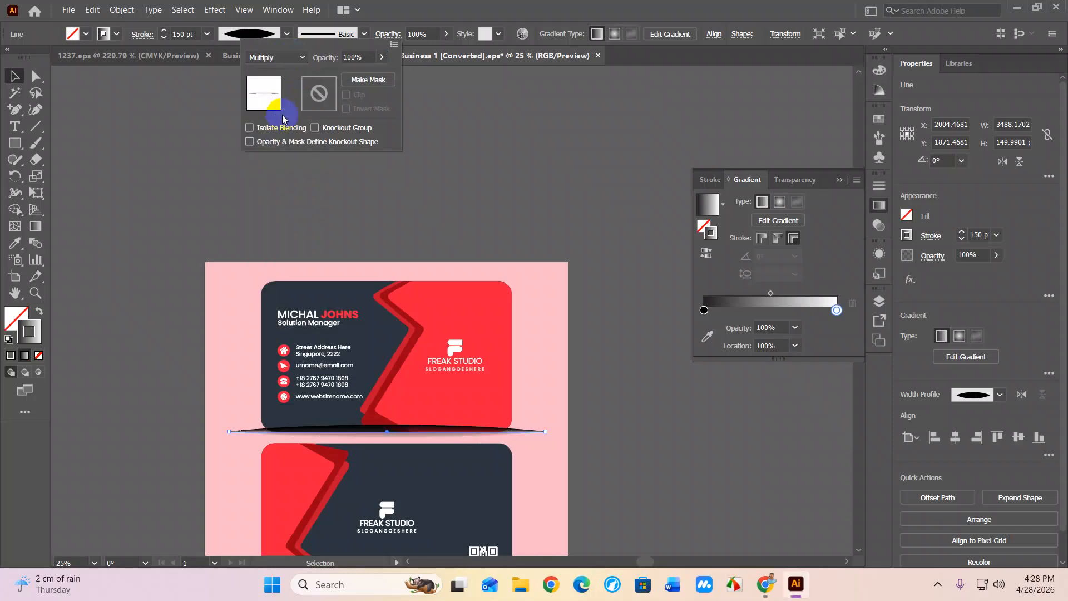
{"action": "left_click", "coordinate": [599, 449]}
{"action": "left_click", "coordinate": [596, 448]}
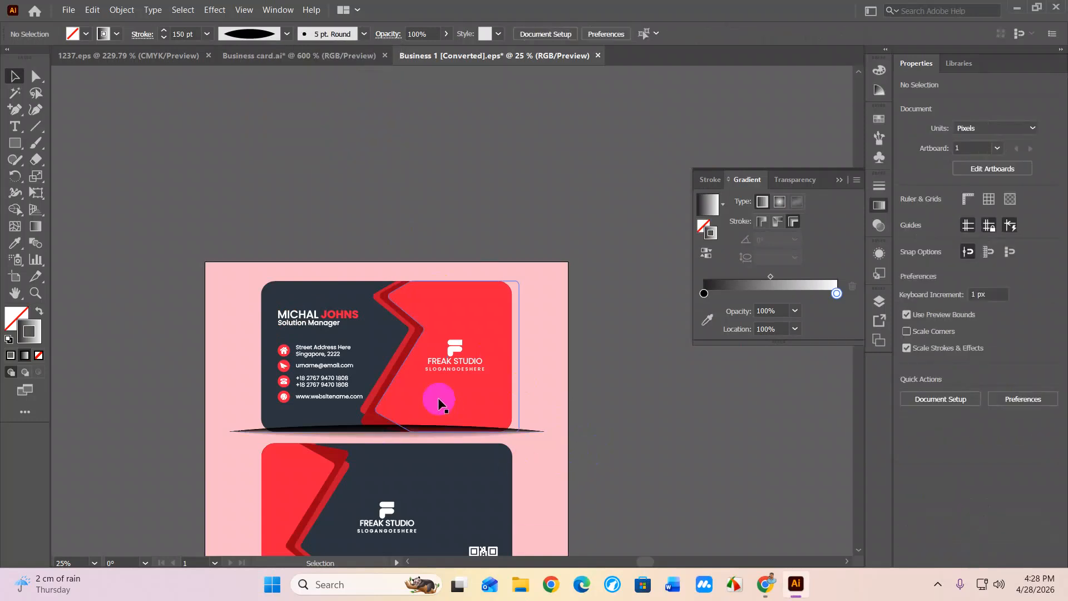
Bring the upper business card to the front so it covers the top half of the tapered line, and deselect it
{"action": "left_click", "coordinate": [437, 431]}
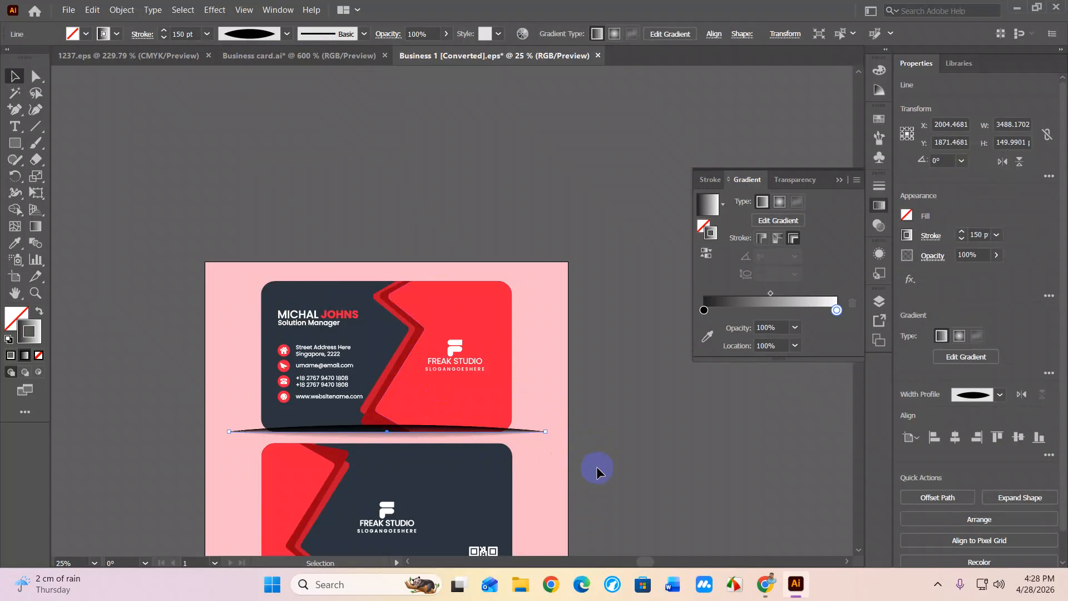
{"action": "scroll", "coordinate": [596, 467], "scroll_direction": "down", "scroll_amount": 3}
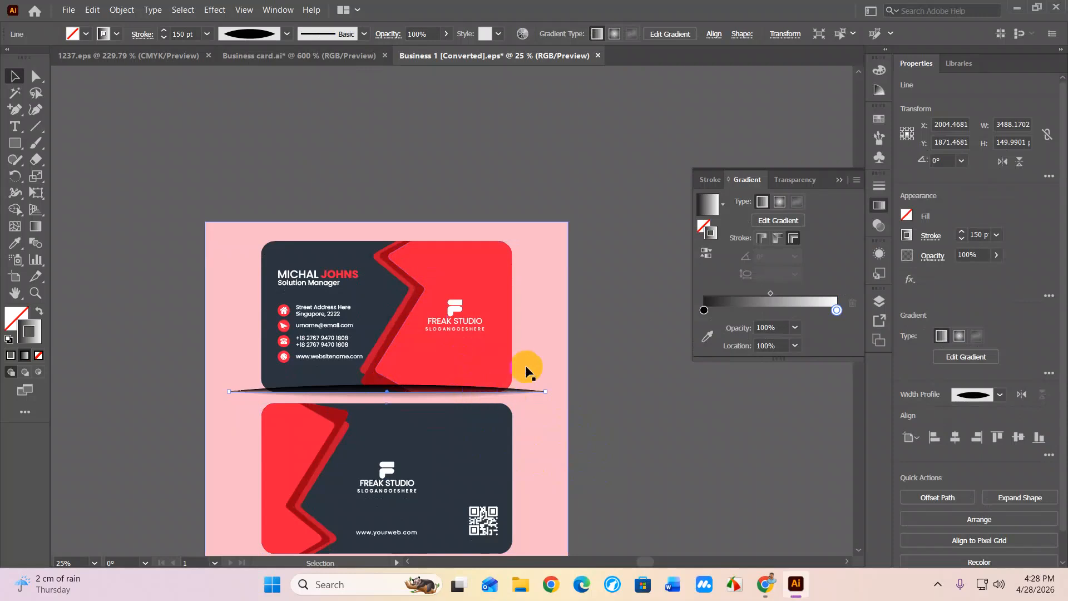
{"action": "left_click", "coordinate": [459, 303]}
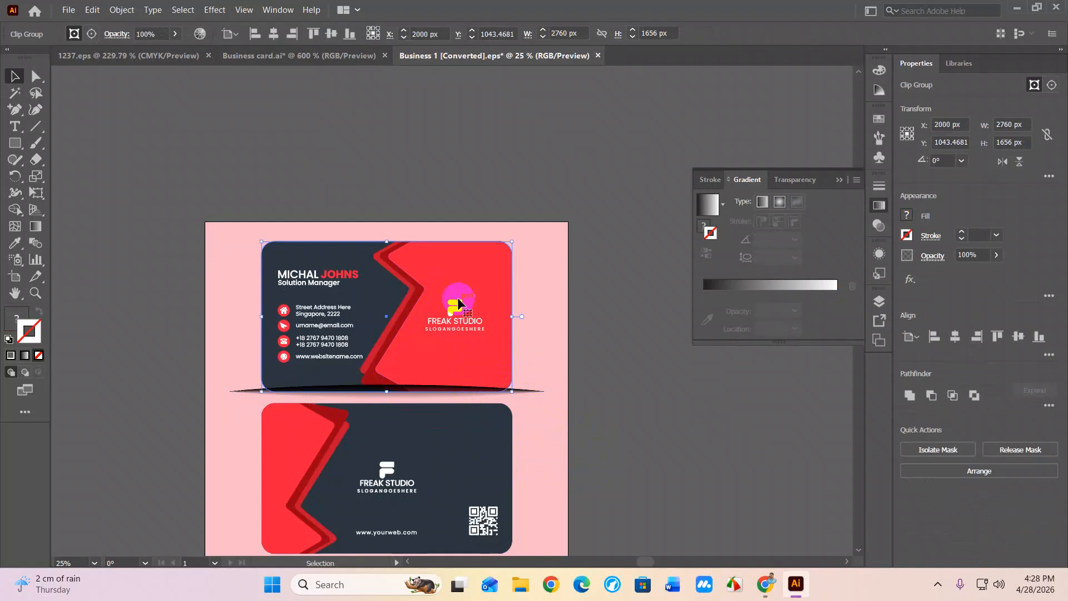
{"action": "right_click", "coordinate": [459, 303]}
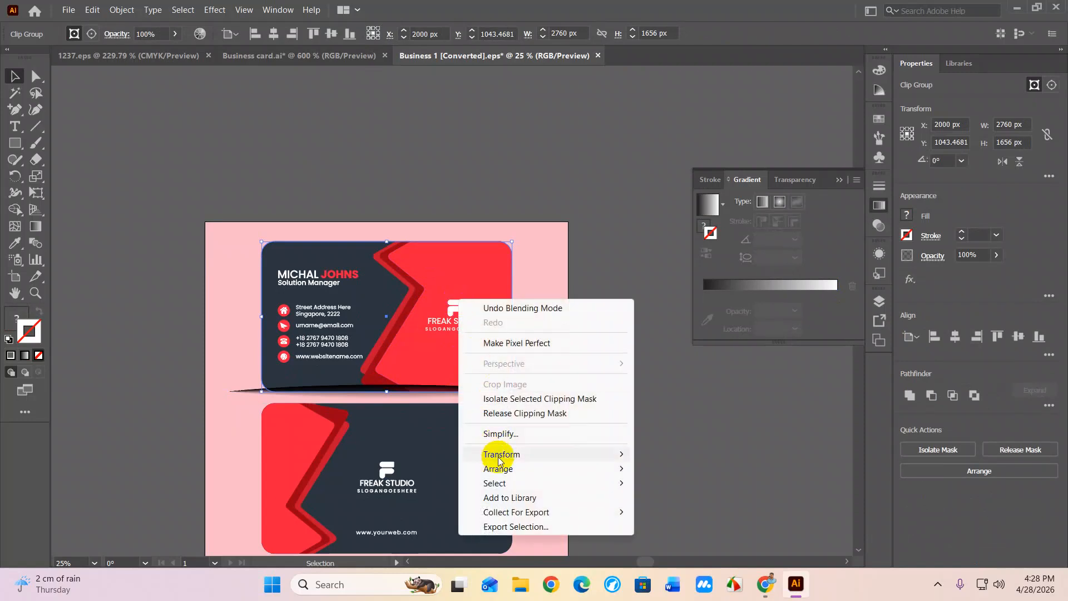
{"action": "mouse_move", "coordinate": [497, 468]}
{"action": "left_click", "coordinate": [669, 470]}
{"action": "left_click", "coordinate": [613, 393]}
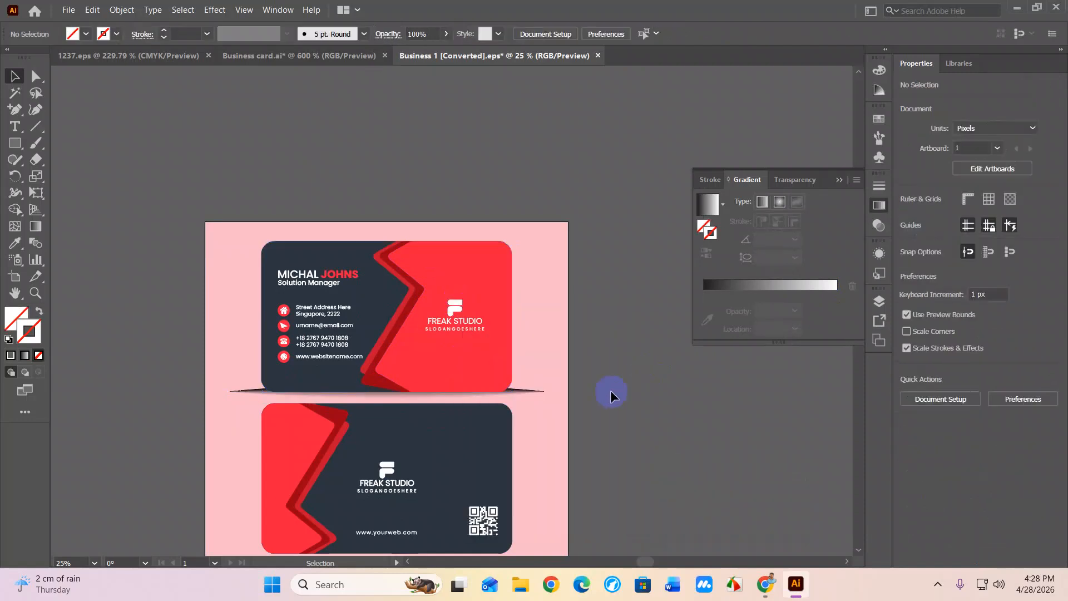
Select the shadow line under the upper card, try the Normal blending mode on it and return it to Multiply
{"action": "scroll", "coordinate": [389, 402], "scroll_direction": "up", "scroll_amount": 4}
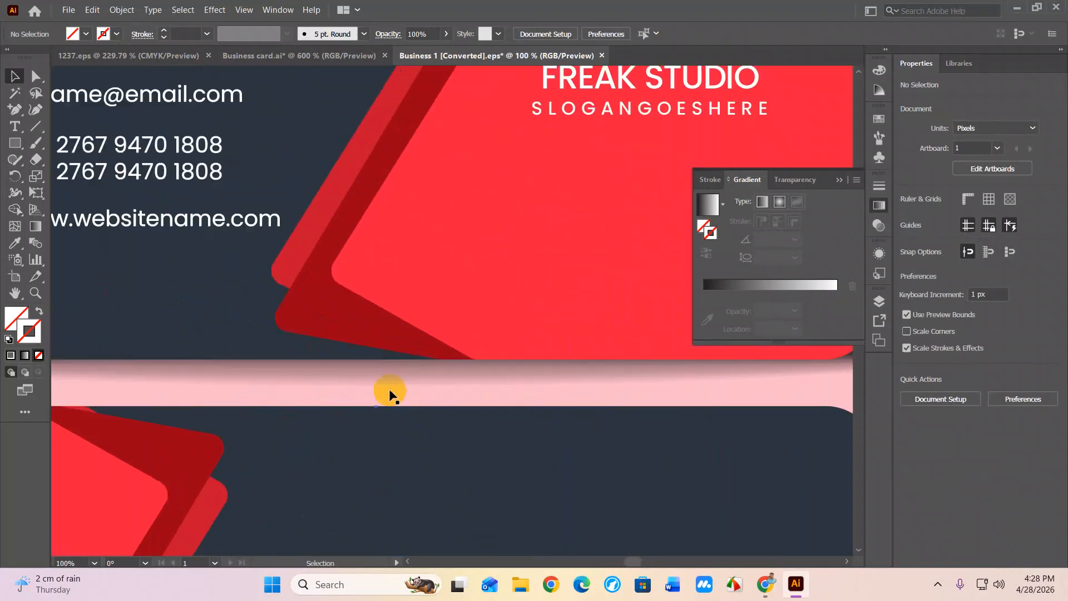
{"action": "left_click", "coordinate": [390, 380]}
{"action": "scroll", "coordinate": [389, 380], "scroll_direction": "down", "scroll_amount": 2}
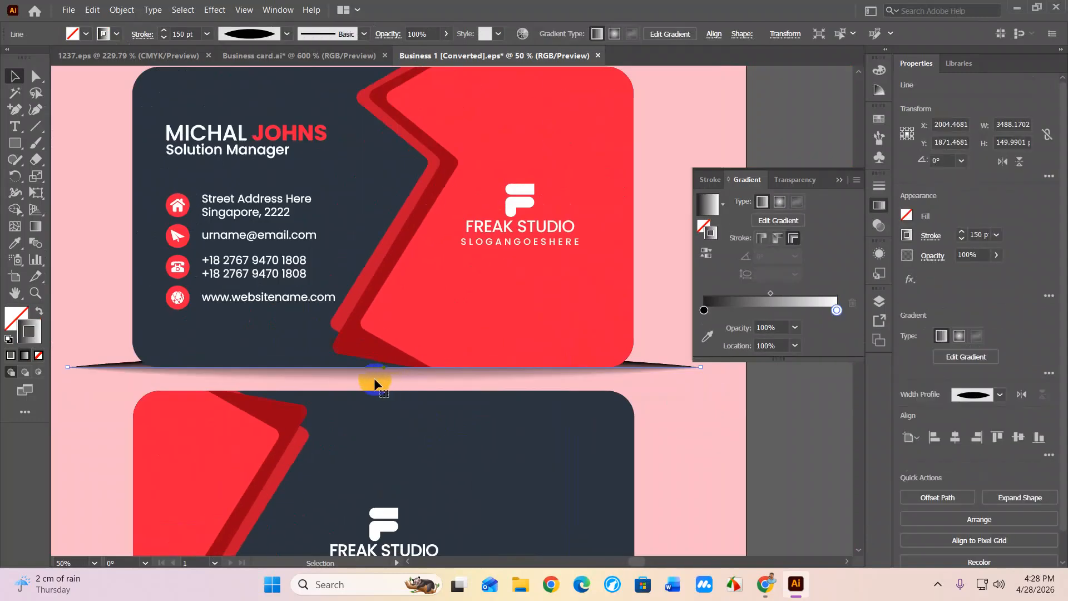
{"action": "left_click", "coordinate": [388, 34]}
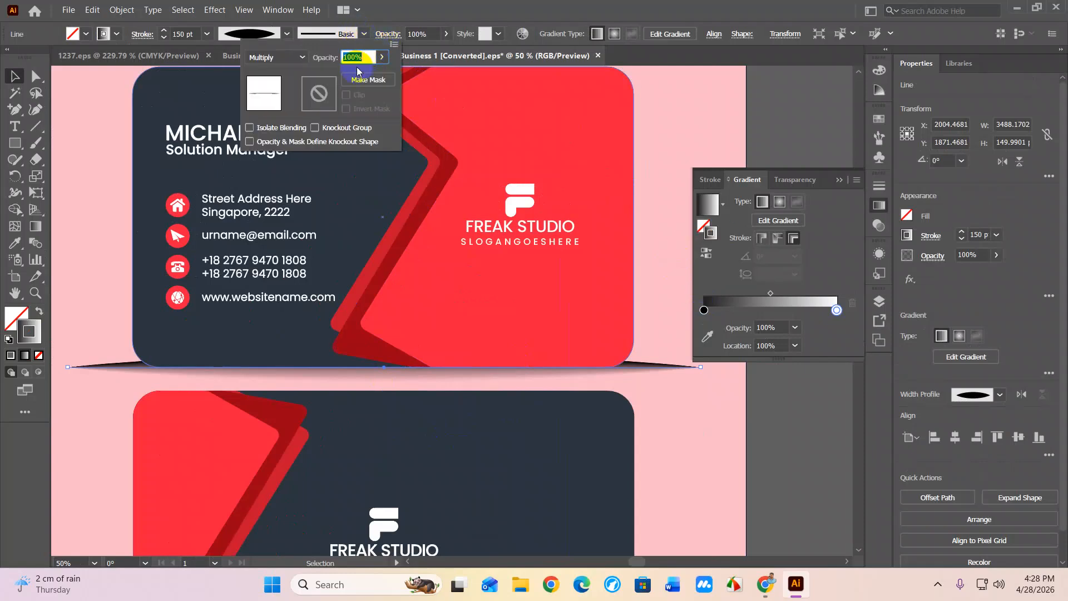
{"action": "left_click", "coordinate": [278, 58]}
{"action": "left_click", "coordinate": [281, 74]}
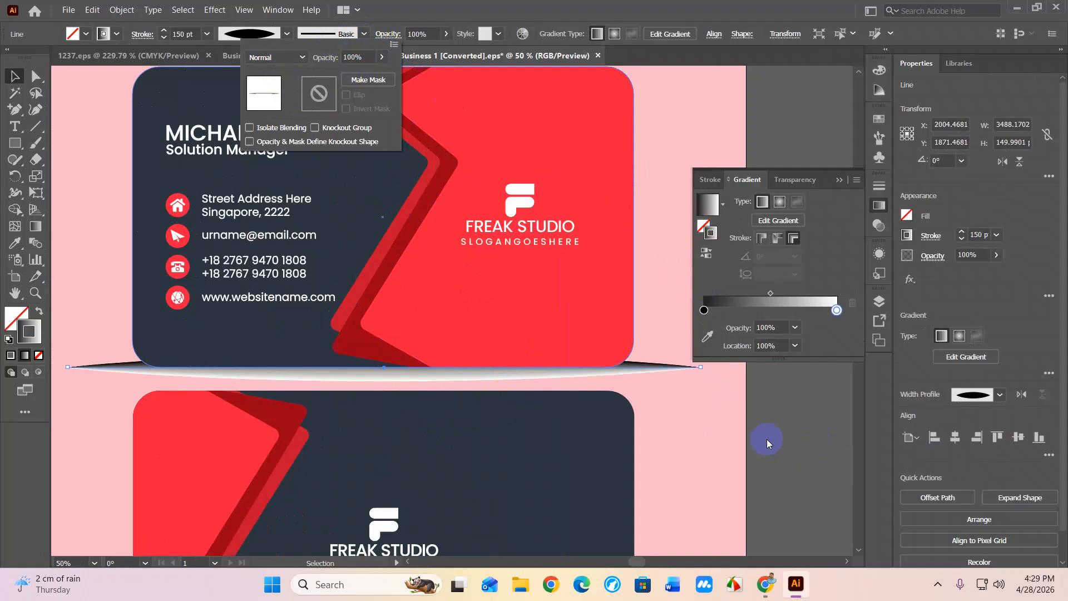
{"action": "left_click", "coordinate": [282, 58]}
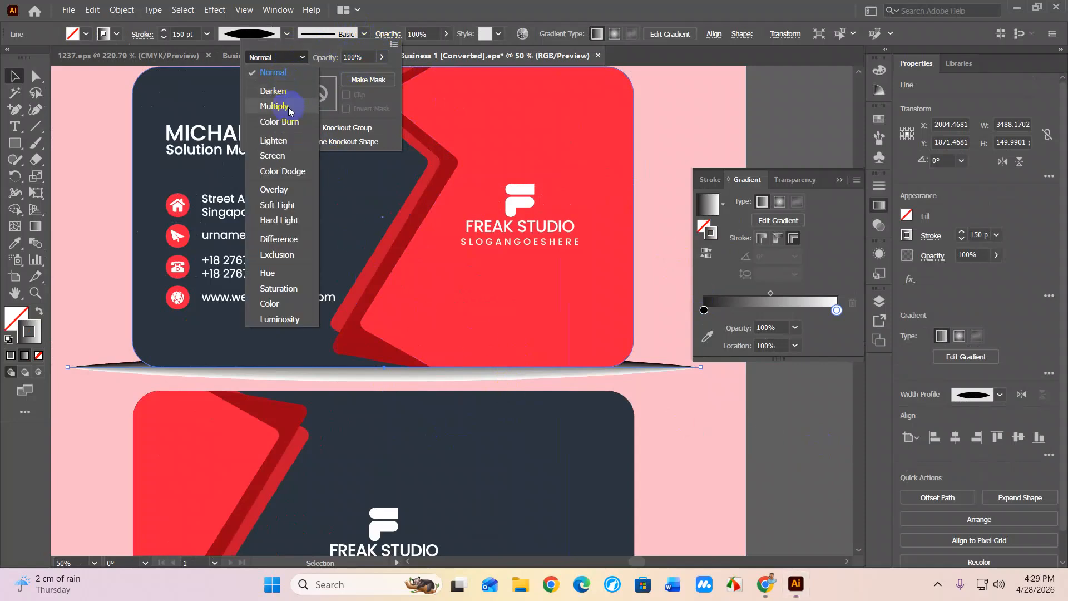
{"action": "left_click", "coordinate": [289, 107]}
{"action": "left_click", "coordinate": [806, 446]}
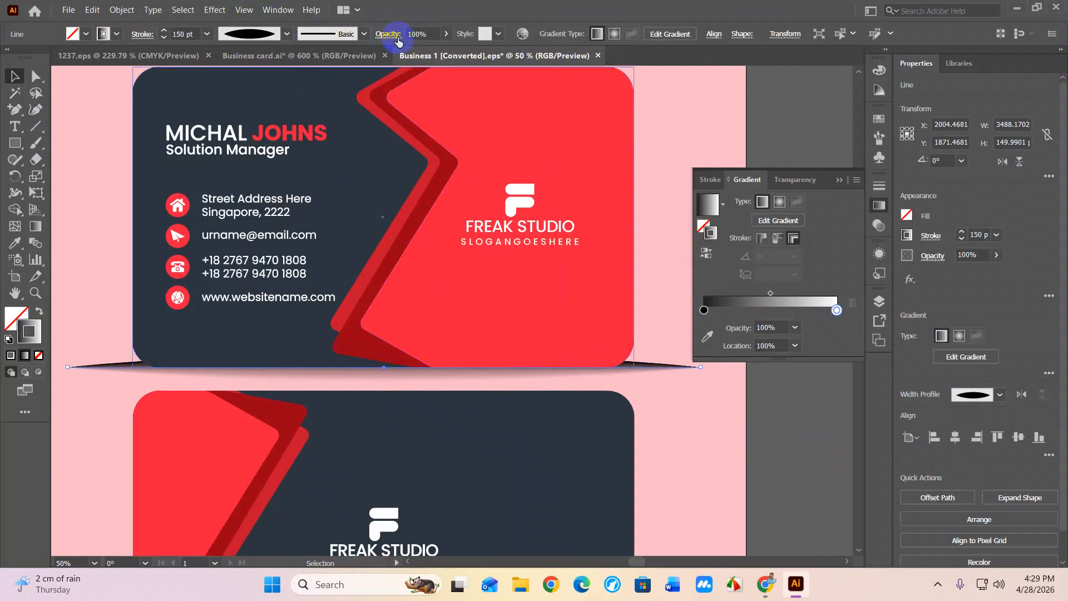
Try the Lighten, Overlay, Hard Light and Darken blending modes on the shadow line, finishing on Multiply
{"action": "left_click", "coordinate": [397, 39]}
{"action": "left_click", "coordinate": [282, 58]}
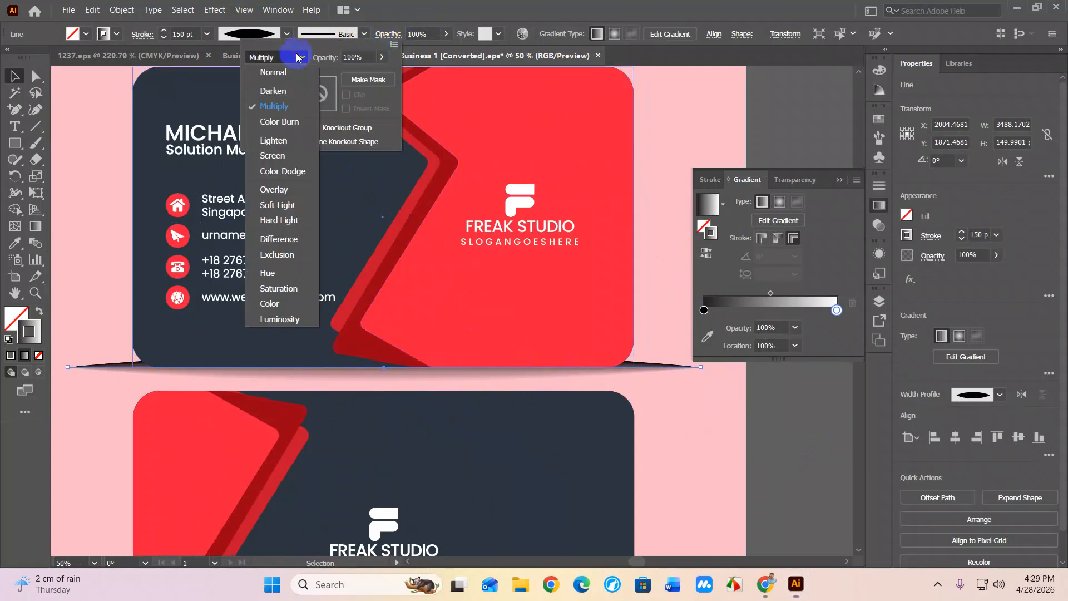
{"action": "left_click", "coordinate": [287, 142]}
{"action": "left_click", "coordinate": [304, 58]}
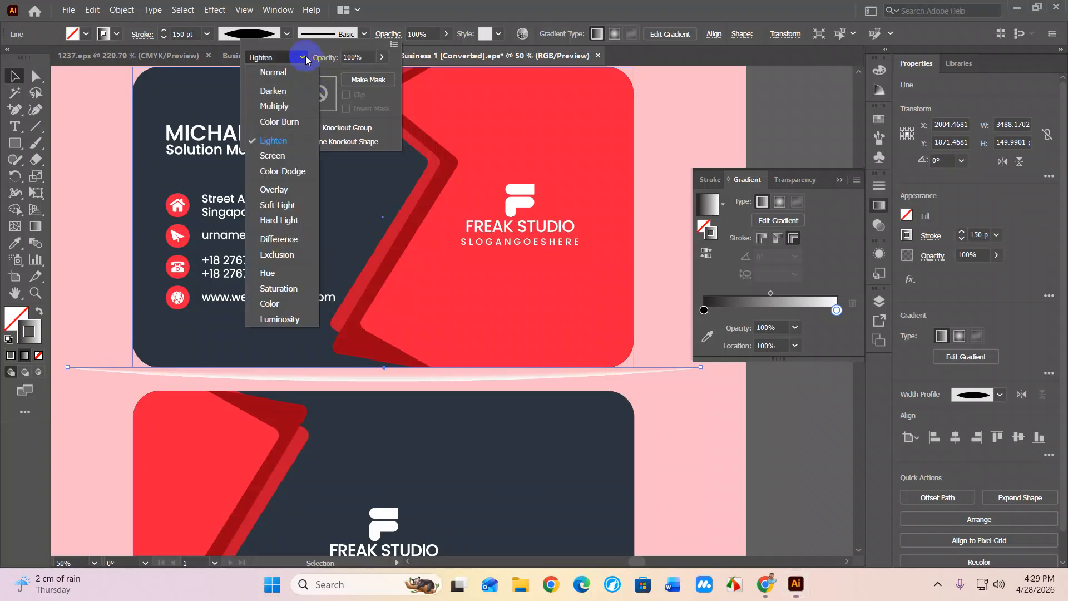
{"action": "left_click", "coordinate": [289, 192]}
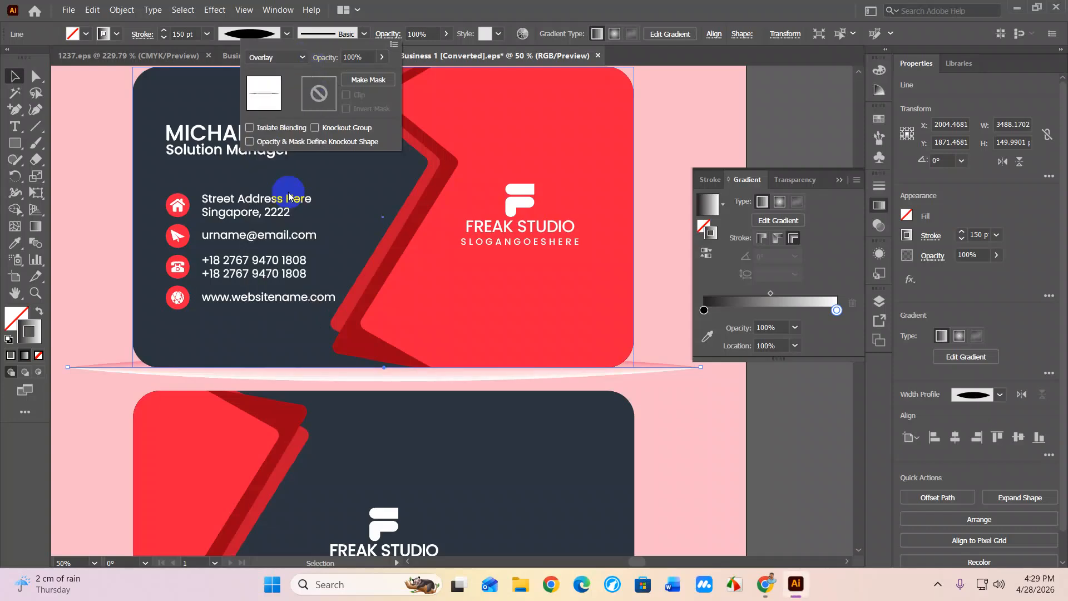
{"action": "left_click", "coordinate": [303, 58]}
{"action": "left_click", "coordinate": [280, 219]}
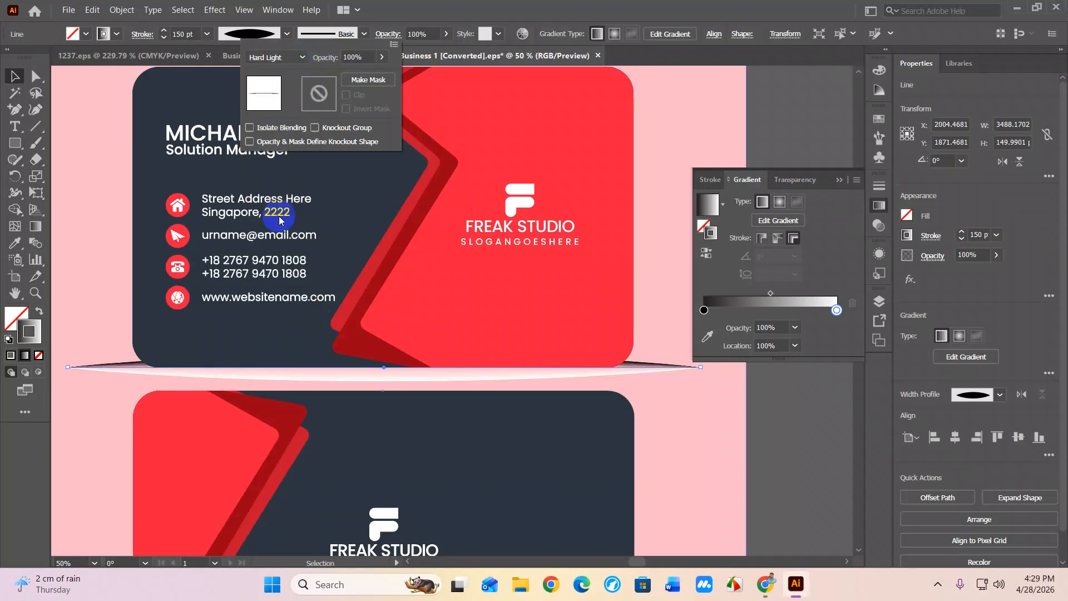
{"action": "left_click", "coordinate": [287, 57]}
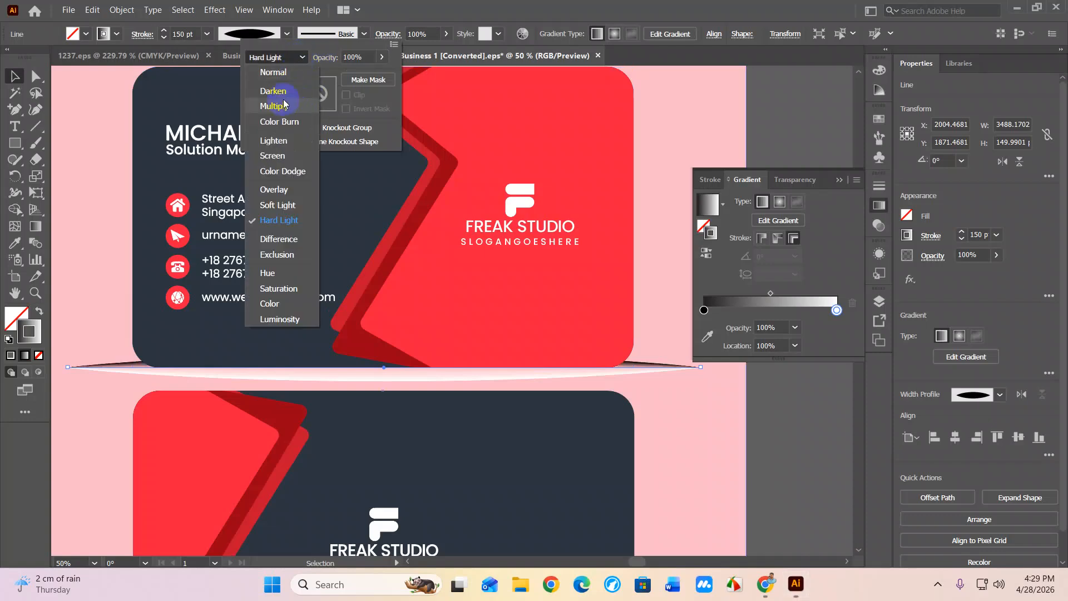
{"action": "left_click", "coordinate": [281, 105]}
{"action": "left_click", "coordinate": [289, 56]}
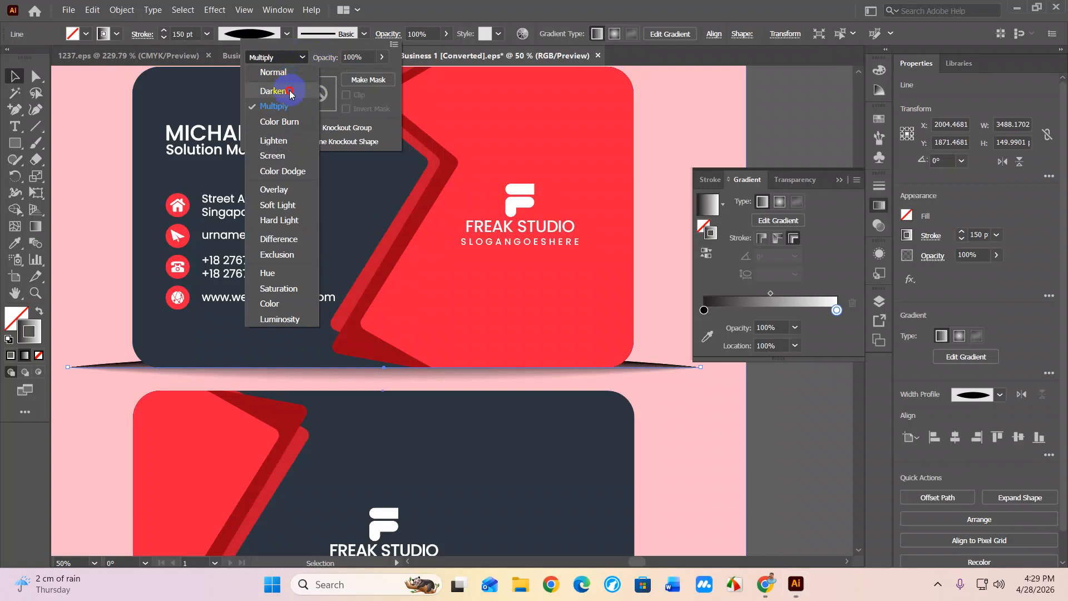
{"action": "left_click", "coordinate": [295, 91]}
{"action": "left_click", "coordinate": [289, 57]}
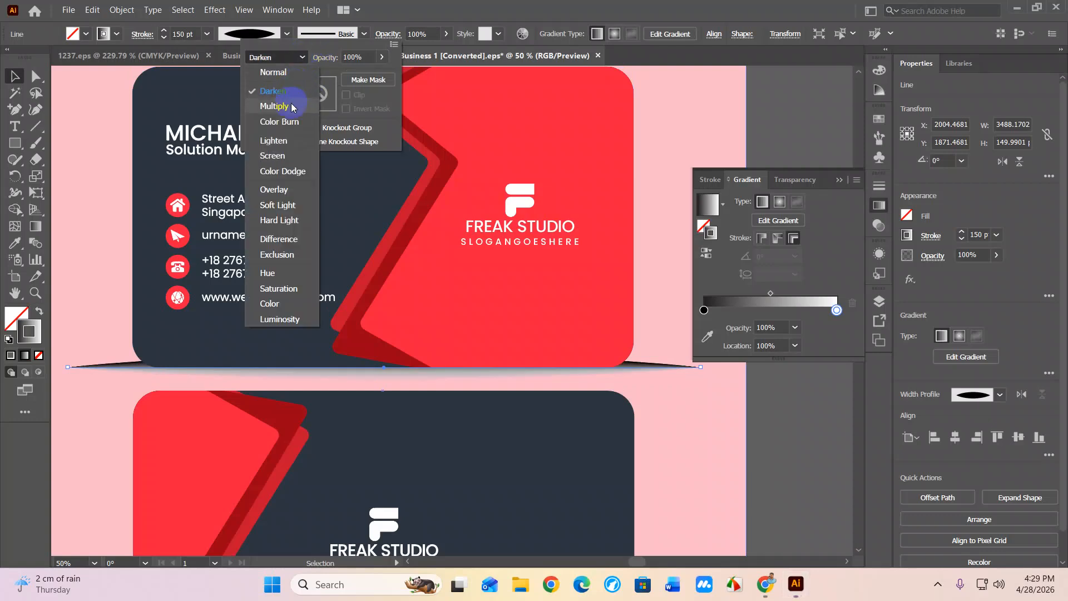
{"action": "left_click", "coordinate": [293, 106]}
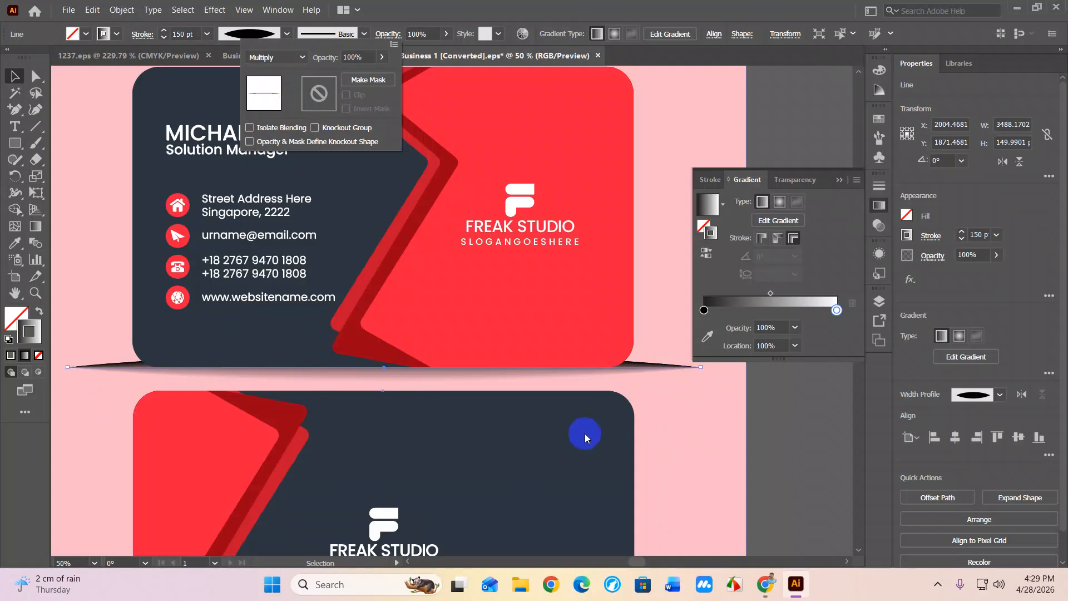
Shorten the shadow line by moving its left anchor to about X 739 px and its right anchor to about X 3276 px
{"action": "left_click", "coordinate": [36, 82]}
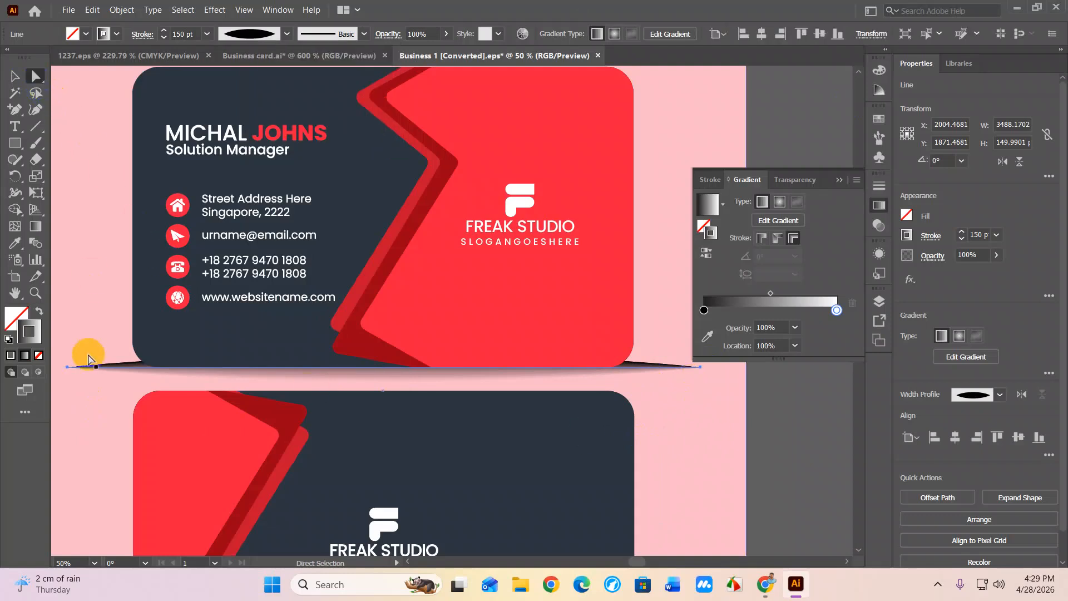
{"action": "left_click", "coordinate": [68, 367]}
{"action": "left_click_drag", "start_coordinate": [68, 367], "coordinate": [155, 371]}
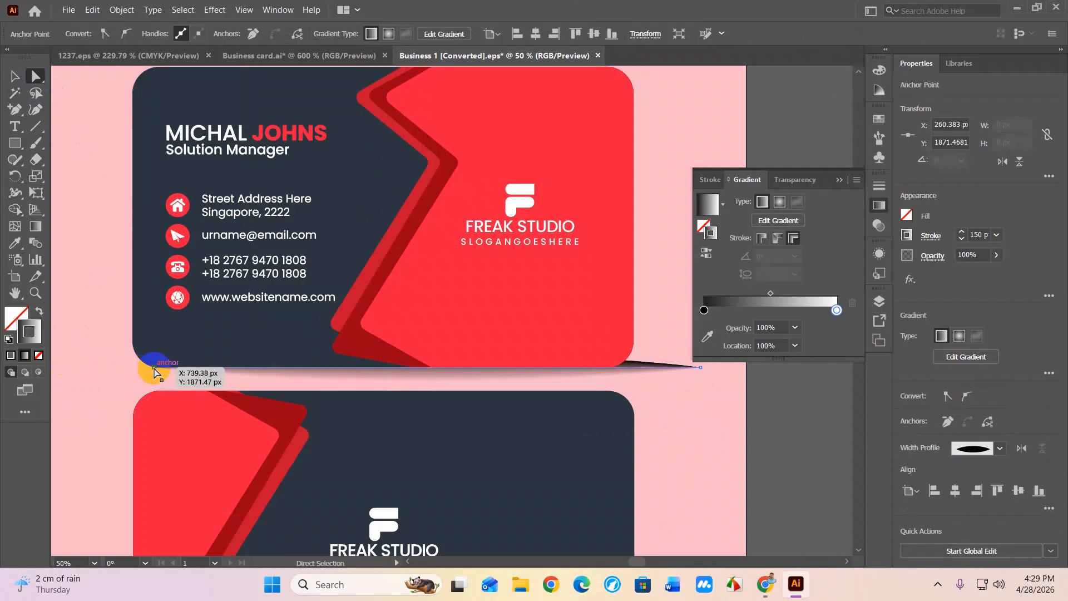
{"action": "left_click_drag", "start_coordinate": [701, 369], "coordinate": [613, 367]}
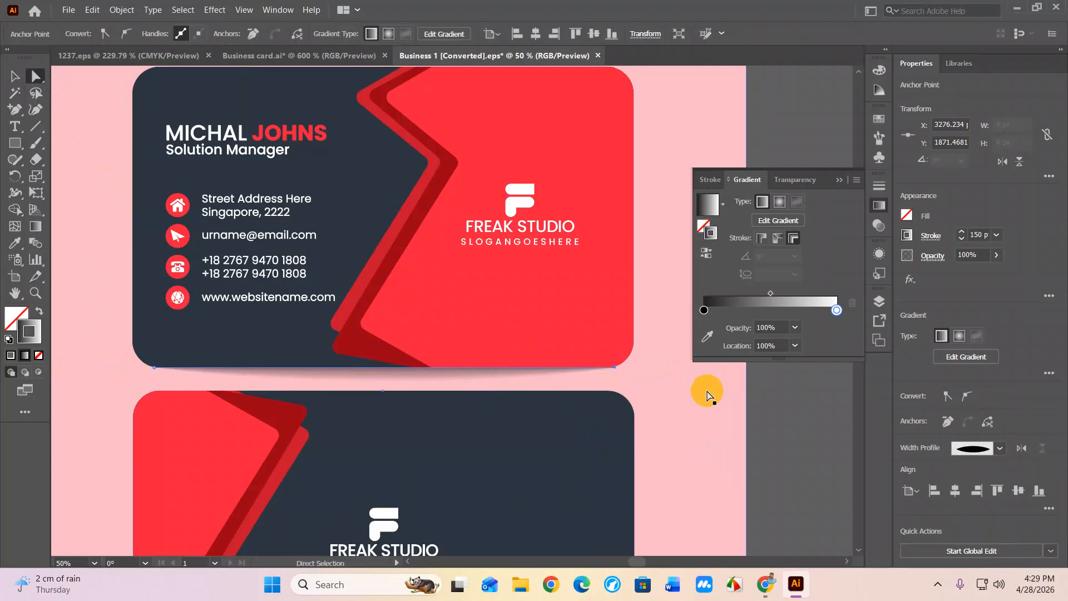
{"action": "left_click", "coordinate": [760, 411]}
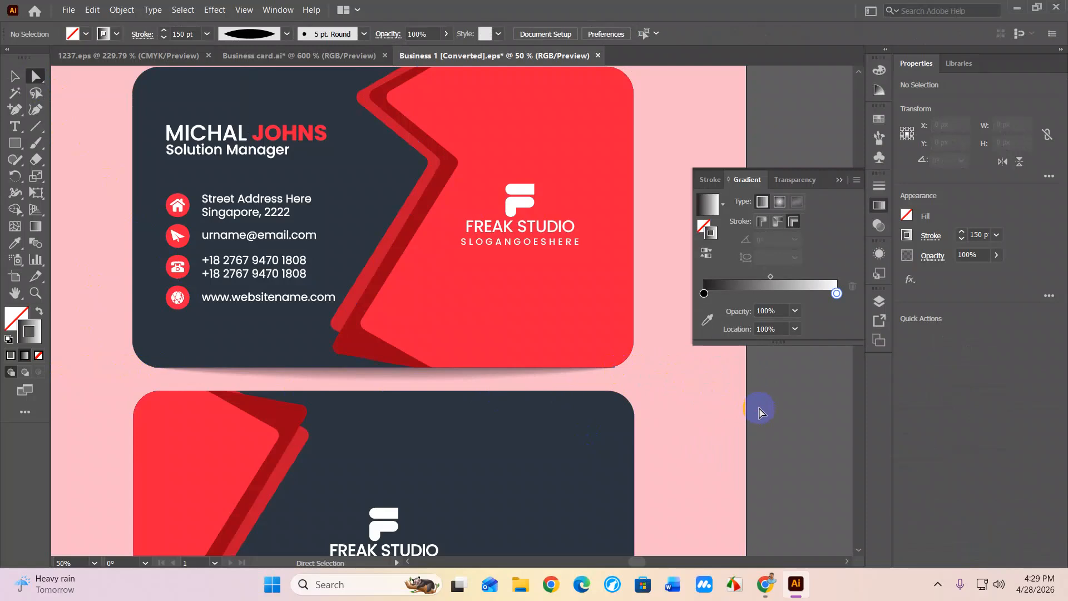
Duplicate the shadow line straight down onto the bottom edge of the lower business card
{"action": "scroll", "coordinate": [638, 345], "scroll_direction": "down", "scroll_amount": 3}
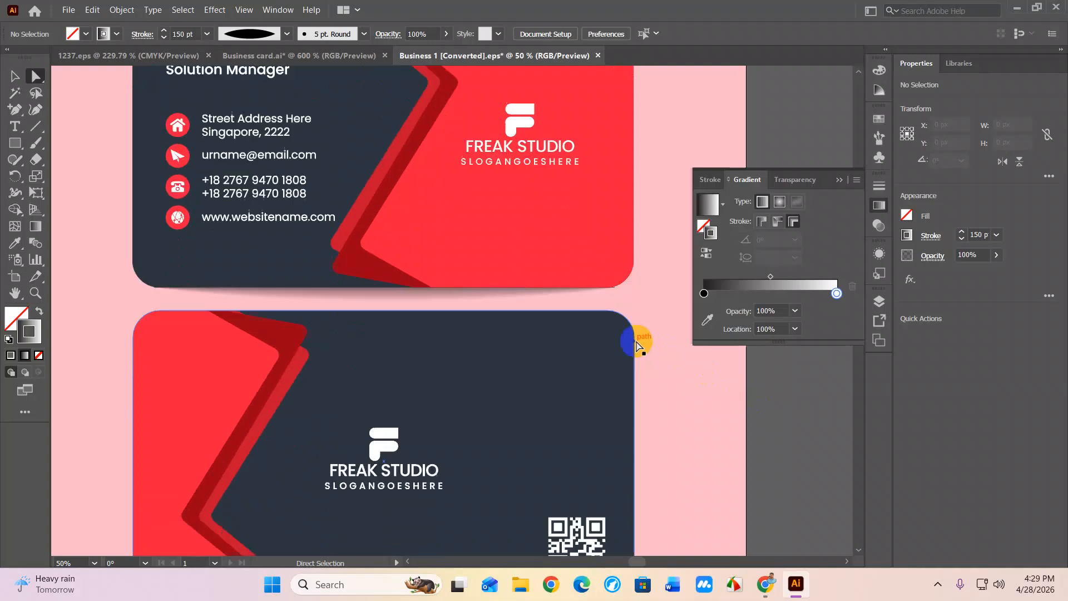
{"action": "left_click", "coordinate": [473, 288]}
{"action": "key", "text": "v"}
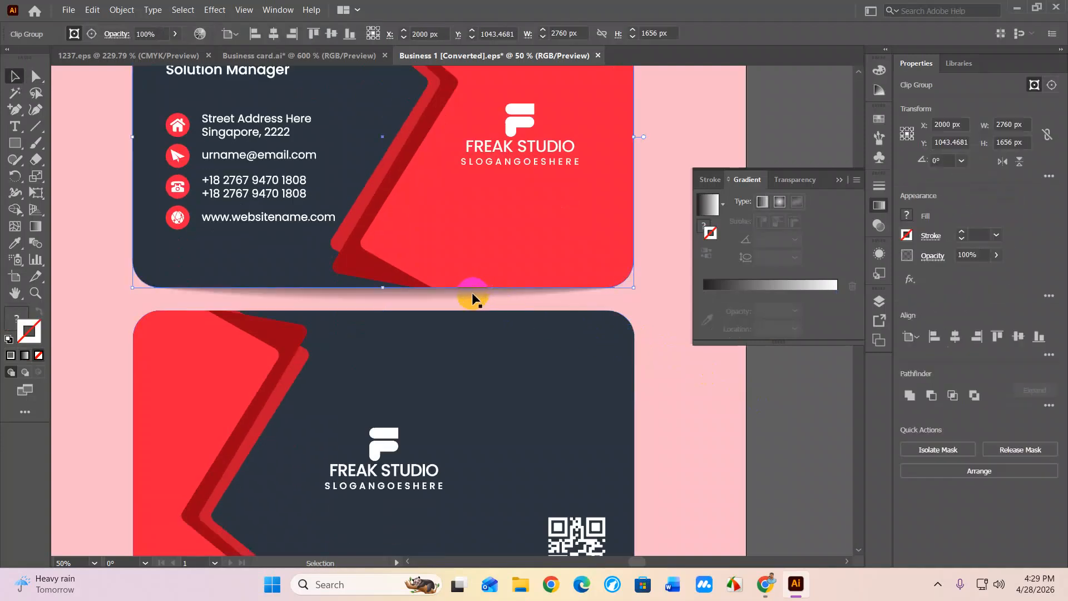
{"action": "left_click_drag", "start_coordinate": [472, 292], "coordinate": [477, 508]}
{"action": "scroll", "coordinate": [477, 508], "scroll_direction": "down", "scroll_amount": 6}
{"action": "left_click_drag", "start_coordinate": [482, 339], "coordinate": [484, 441]}
Bring the lower business card in front of its shadow line and collapse the floating gradient settings
{"action": "left_click", "coordinate": [460, 319]}
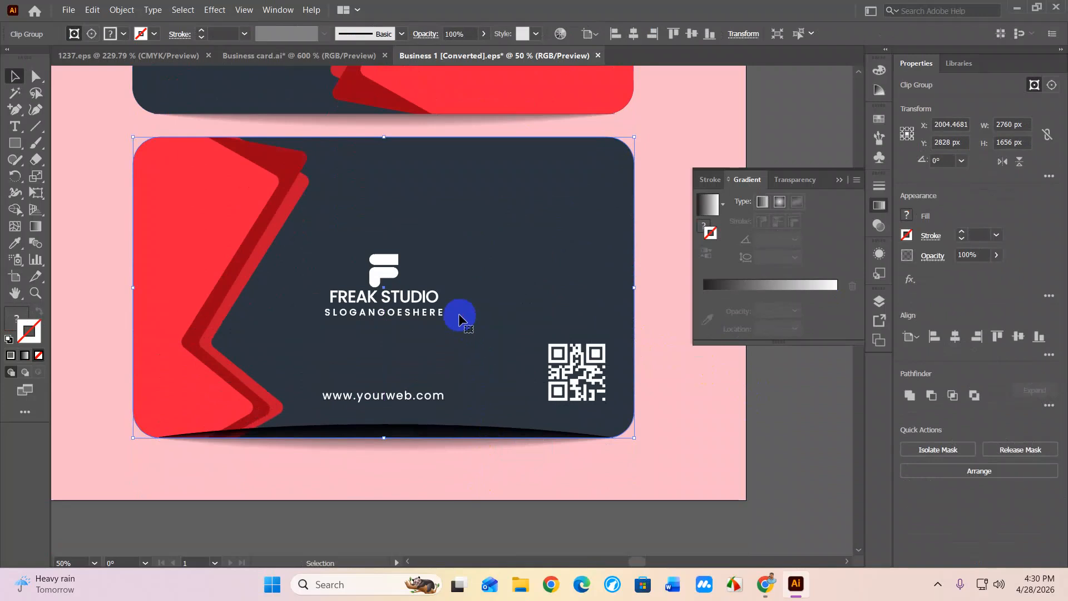
{"action": "right_click", "coordinate": [459, 320]}
{"action": "mouse_move", "coordinate": [512, 487]}
{"action": "left_click", "coordinate": [663, 486]}
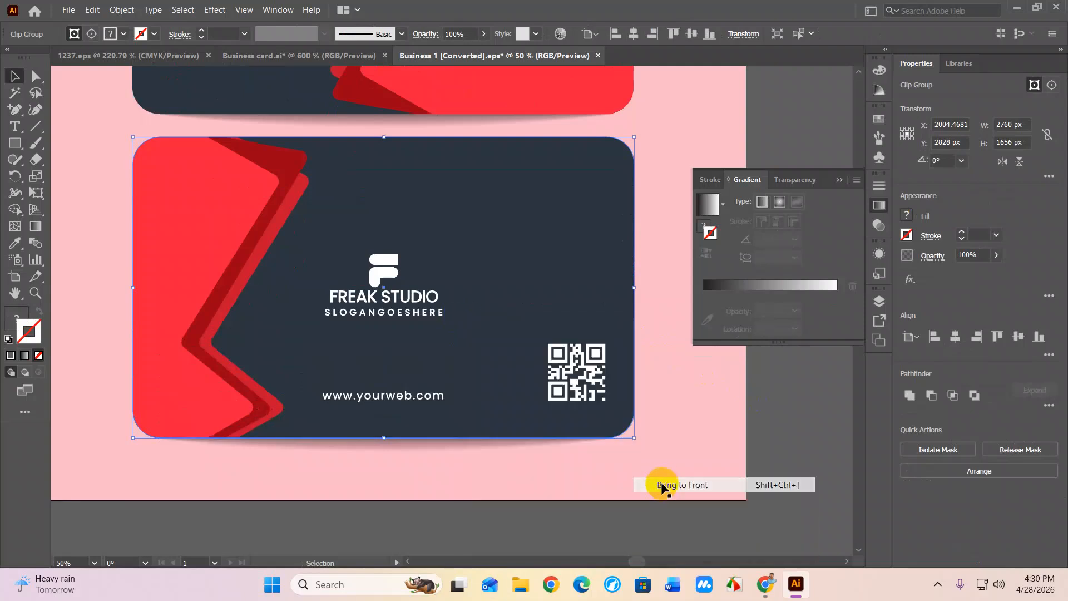
{"action": "left_click", "coordinate": [784, 433]}
{"action": "scroll", "coordinate": [448, 466], "scroll_direction": "down", "scroll_amount": 2}
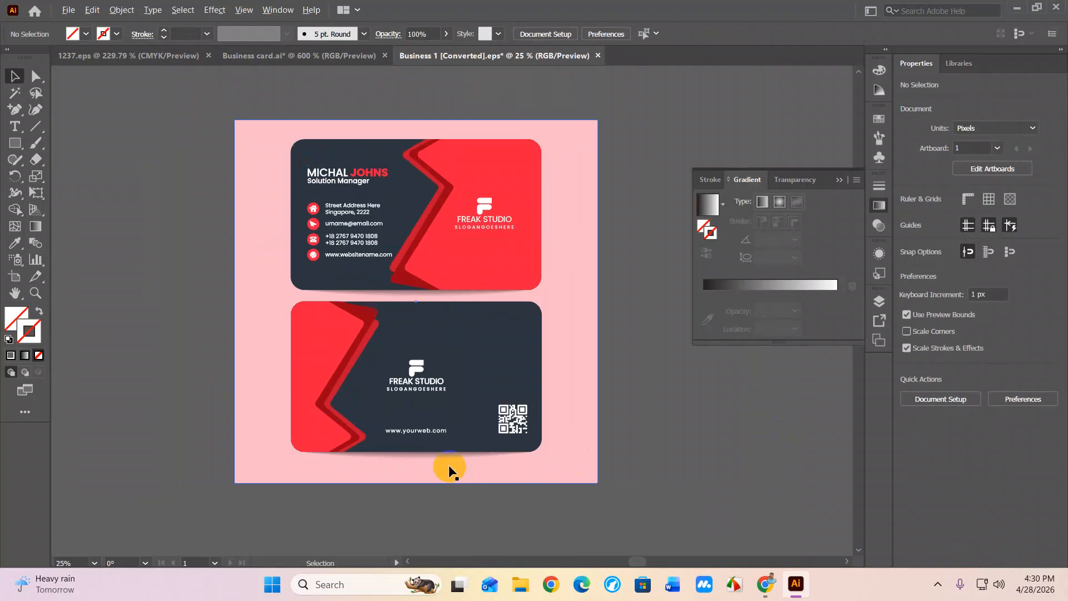
{"action": "left_click", "coordinate": [754, 209]}
{"action": "left_click", "coordinate": [840, 180]}
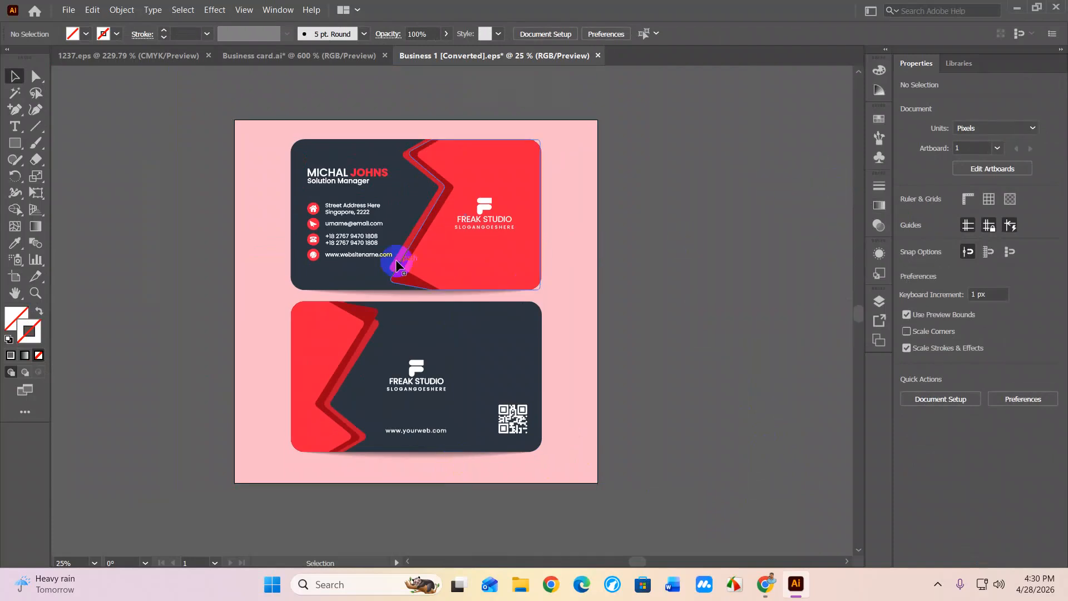
Export the artwork to Downloads as a JPEG, replacing the end of the file name with 2
{"action": "left_click", "coordinate": [69, 9]}
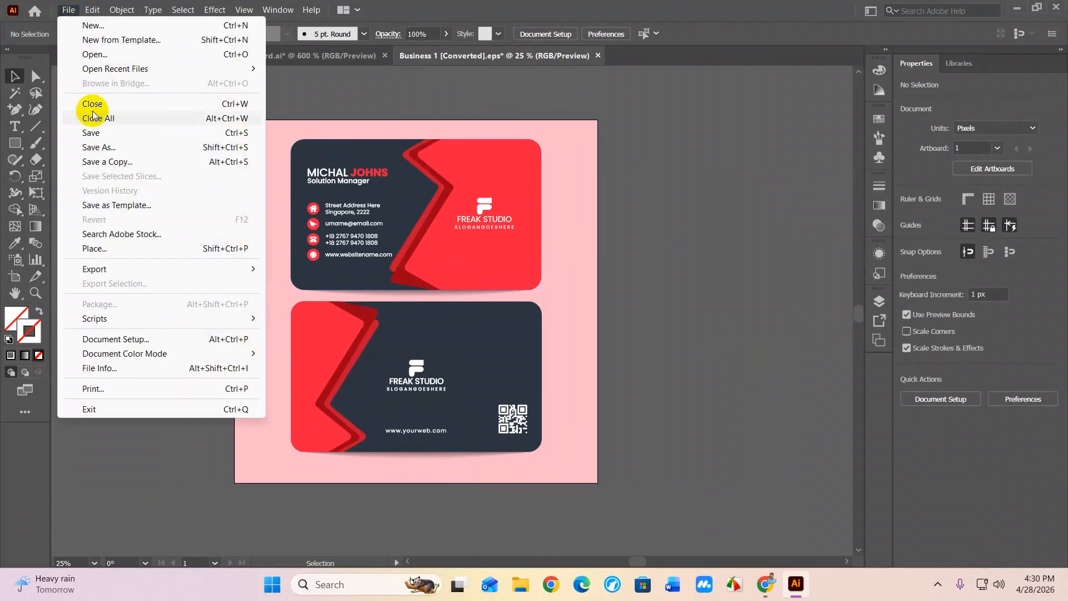
{"action": "mouse_move", "coordinate": [214, 269]}
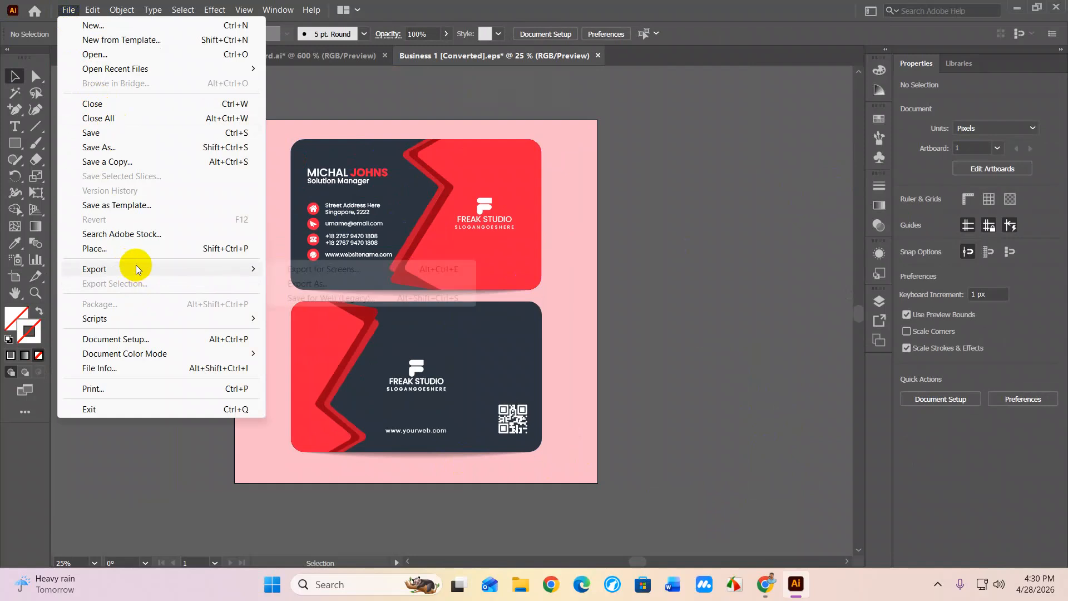
{"action": "left_click", "coordinate": [299, 285]}
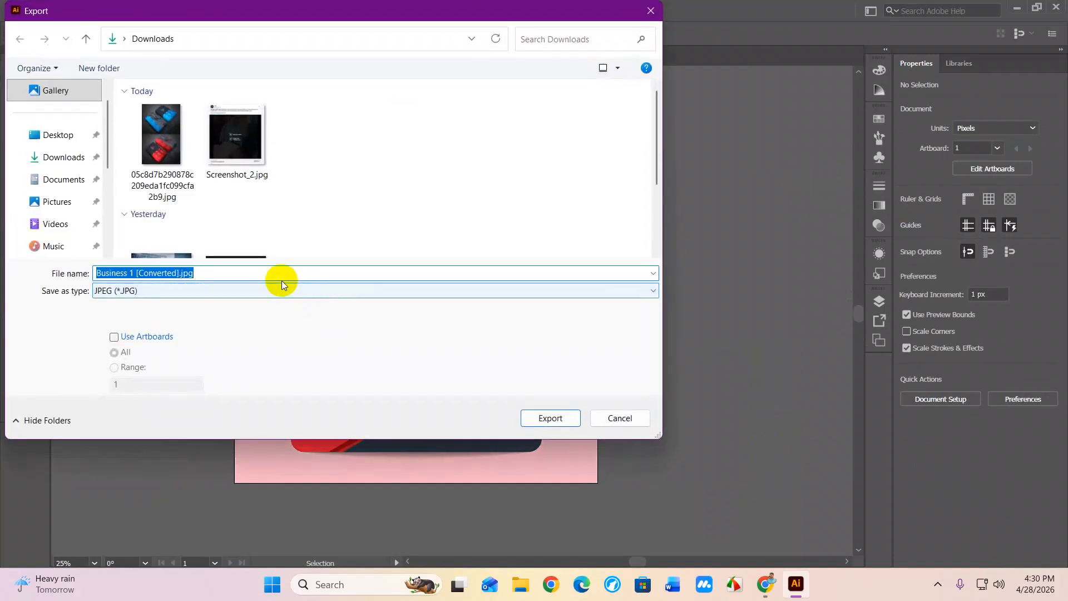
{"action": "left_click_drag", "start_coordinate": [241, 272], "coordinate": [138, 267]}
{"action": "key", "text": "BackSpace"}
{"action": "key", "text": "BackSpace"}
{"action": "key", "text": "BackSpace"}
{"action": "type", "text": "2"}
{"action": "left_click", "coordinate": [550, 418]}
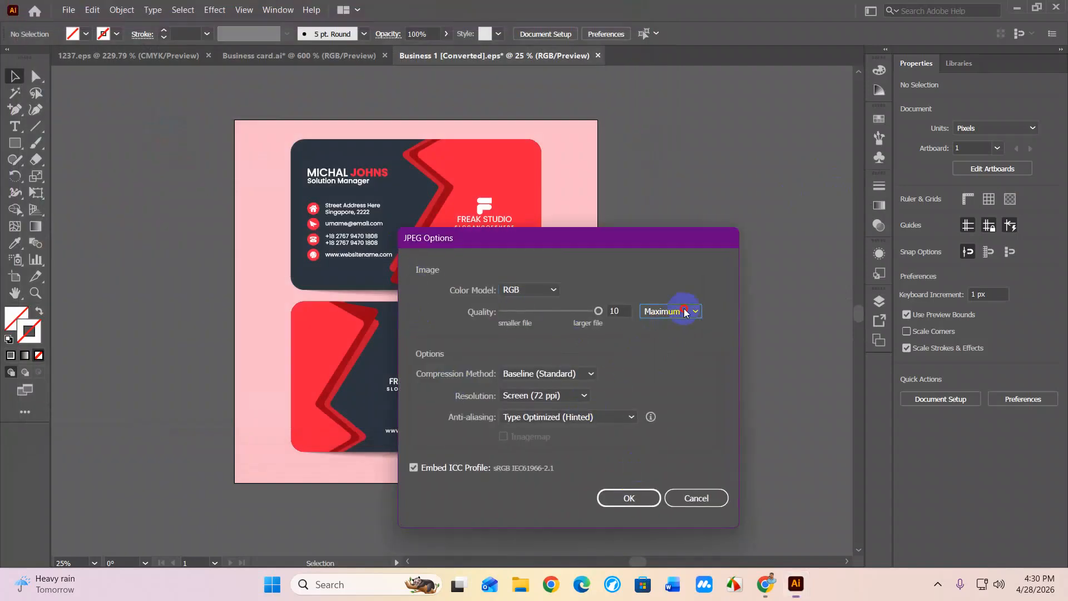
Choose the JPEG resolution and complete the RGB export at Maximum quality, 10
{"action": "left_click", "coordinate": [585, 395]}
{"action": "left_click", "coordinate": [542, 488]}
{"action": "left_click", "coordinate": [629, 499]}
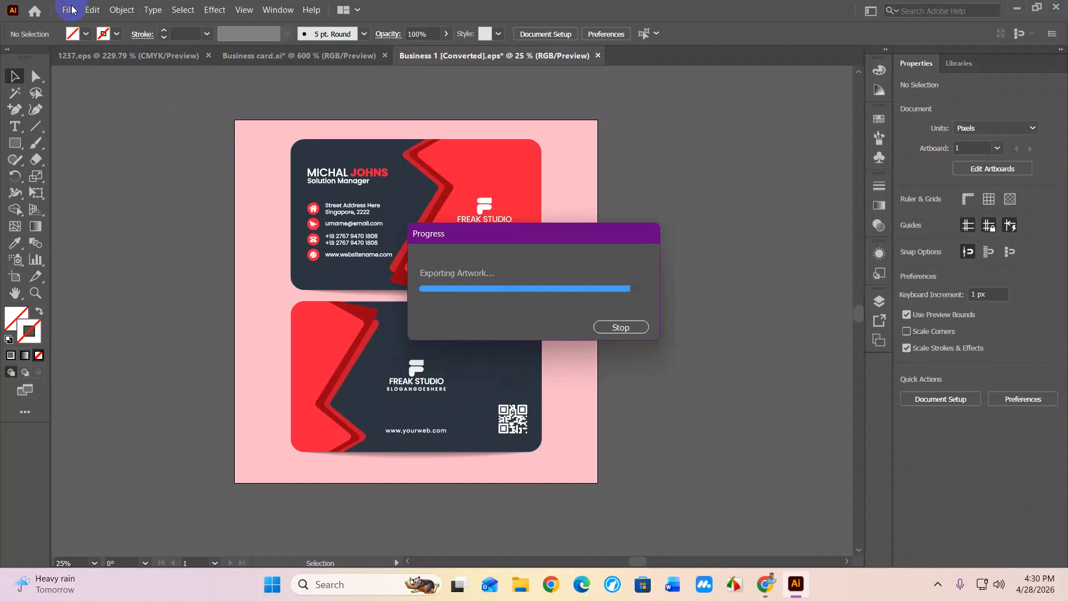
Save the mockup document to Downloads in Illustrator EPS format under the file name Business 2
{"action": "left_click", "coordinate": [71, 9]}
{"action": "left_click", "coordinate": [101, 147]}
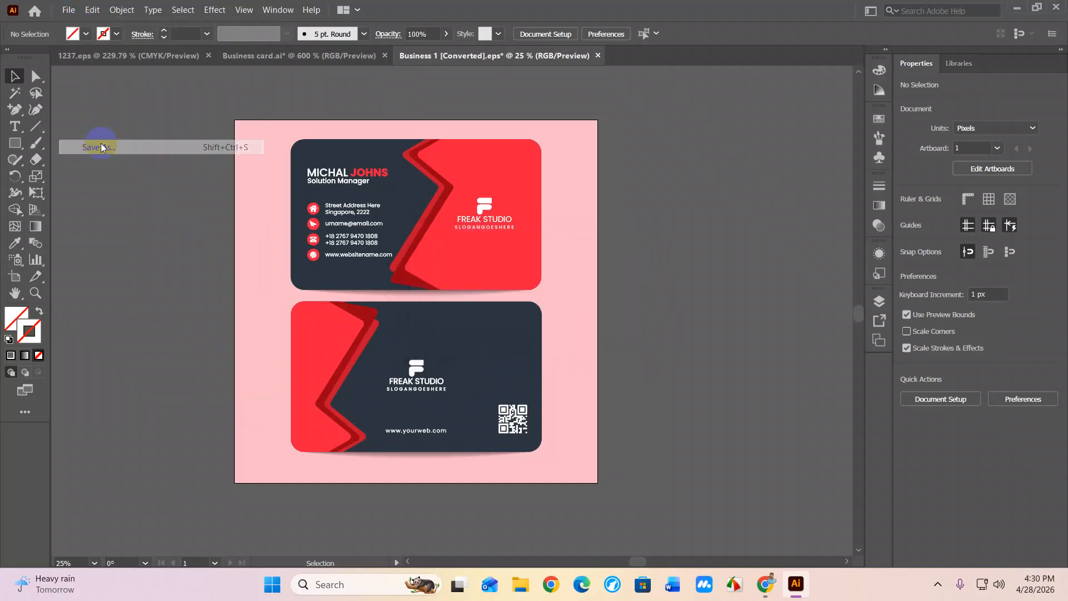
{"action": "left_click", "coordinate": [354, 290]}
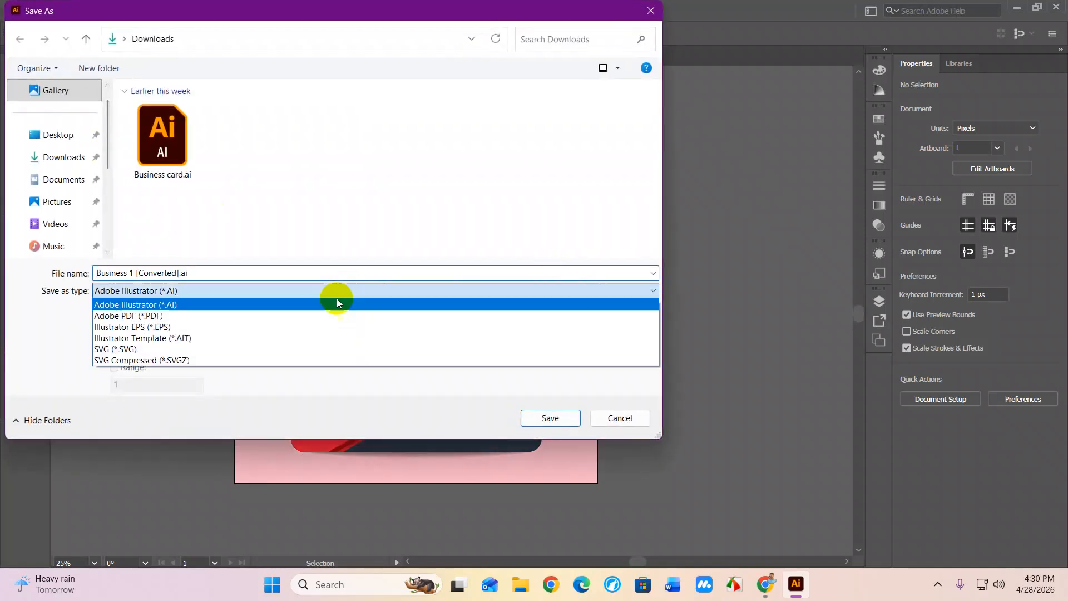
{"action": "left_click", "coordinate": [245, 326]}
{"action": "left_click", "coordinate": [238, 269]}
{"action": "left_click", "coordinate": [238, 269]}
{"action": "left_click_drag", "start_coordinate": [238, 270], "coordinate": [132, 278]}
{"action": "type", "text": "2"}
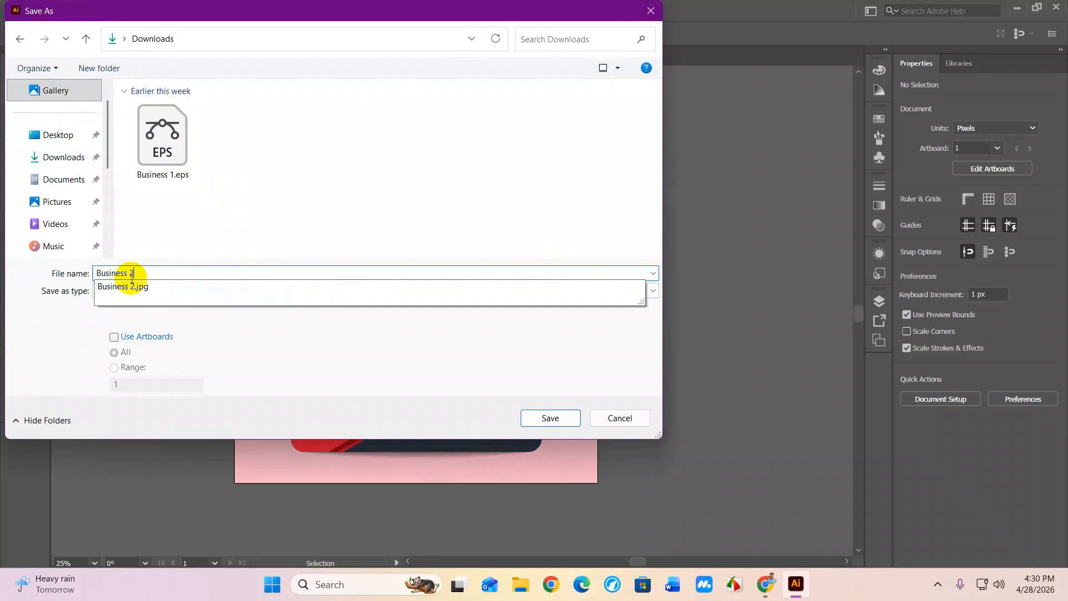
{"action": "left_click", "coordinate": [531, 418]}
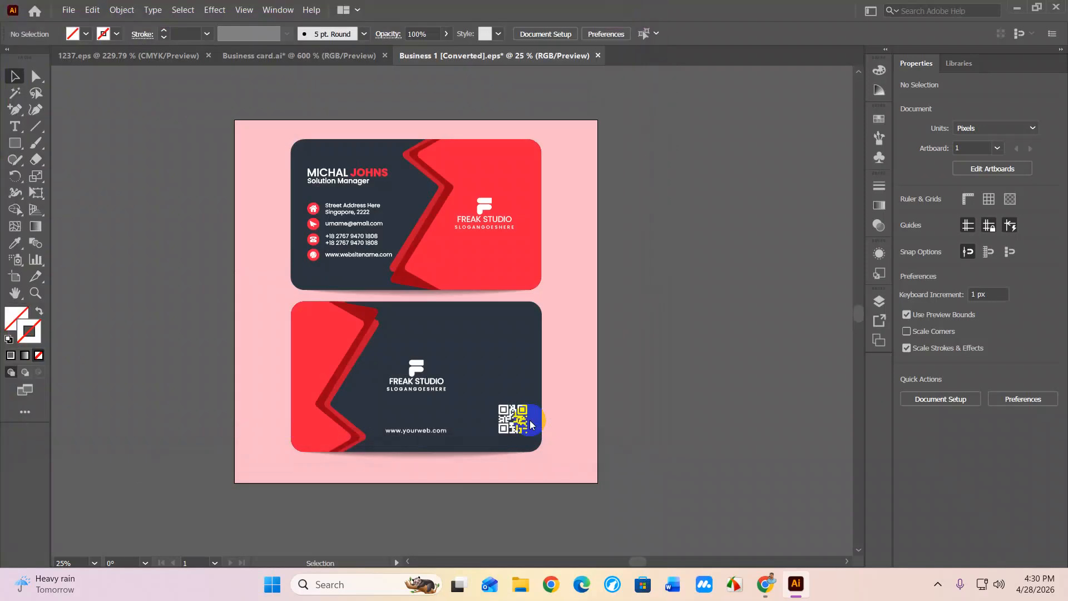
Choose the compatibility version in the EPS options and complete the save of the mockup
{"action": "left_click", "coordinate": [552, 146]}
{"action": "left_click", "coordinate": [544, 299]}
{"action": "left_click", "coordinate": [613, 524]}
{"action": "left_click", "coordinate": [591, 314]}
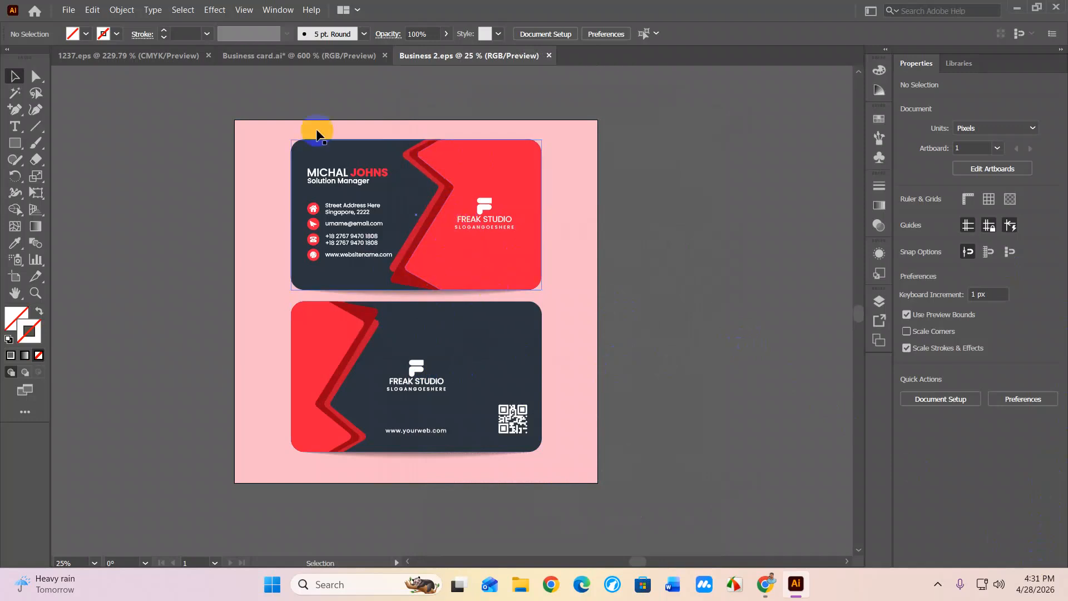
Review both card sides in the Business card.ai document and return to the Business 2.eps mockup
{"action": "left_click", "coordinate": [264, 54]}
{"action": "left_click", "coordinate": [361, 273]}
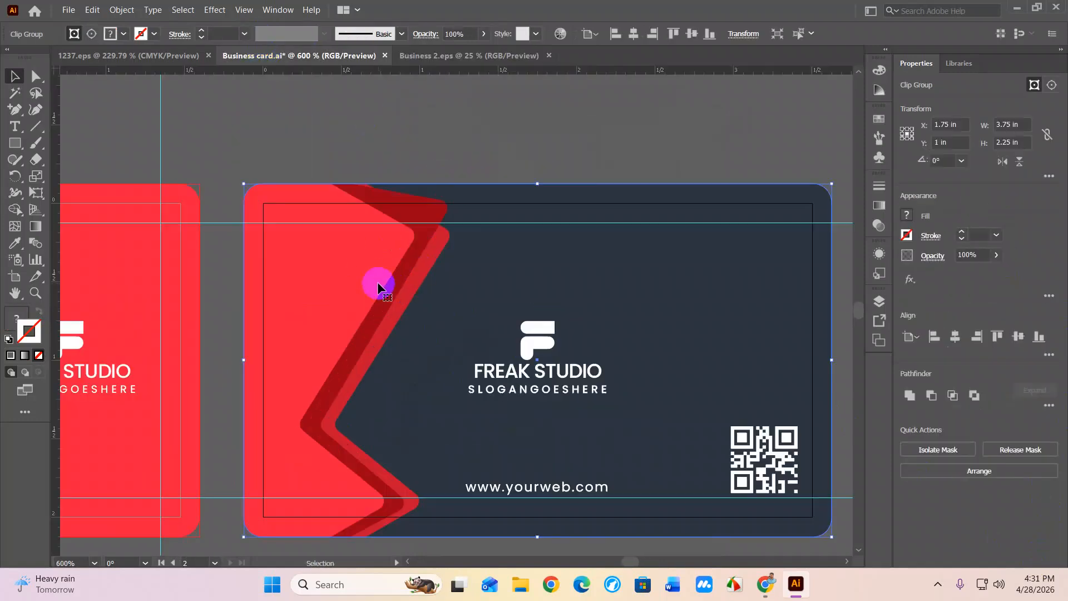
{"action": "scroll", "coordinate": [377, 282], "scroll_direction": "down", "scroll_amount": 3}
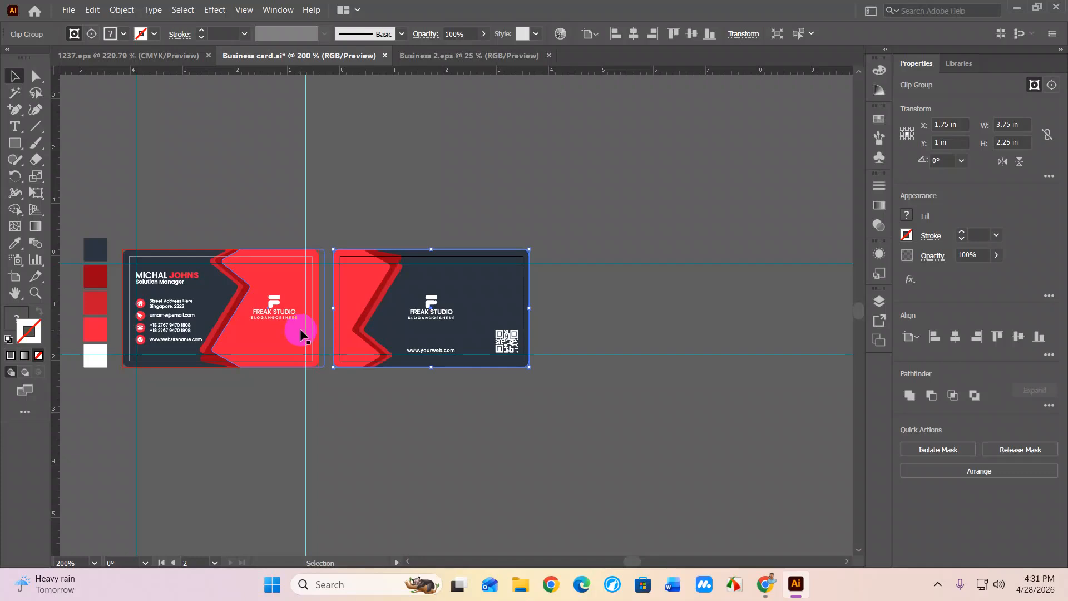
{"action": "left_click", "coordinate": [439, 56]}
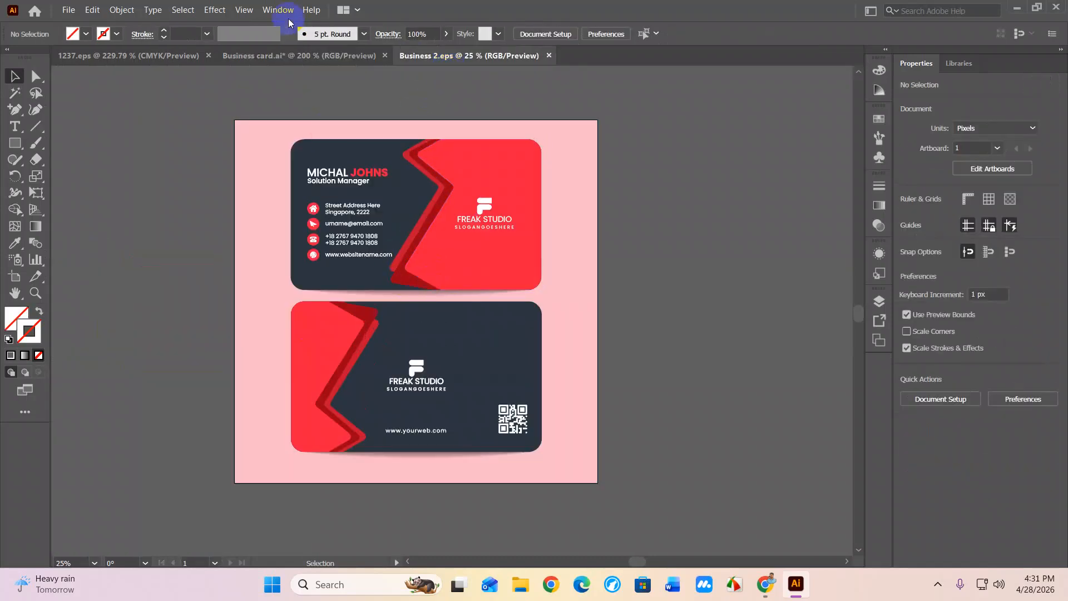
Save Business card.ai to Downloads as "Business card 2 .ai" without replacing the existing file, using the Illustrator 2020 version
{"action": "left_click", "coordinate": [290, 56]}
{"action": "left_click", "coordinate": [68, 9]}
{"action": "left_click", "coordinate": [97, 145]}
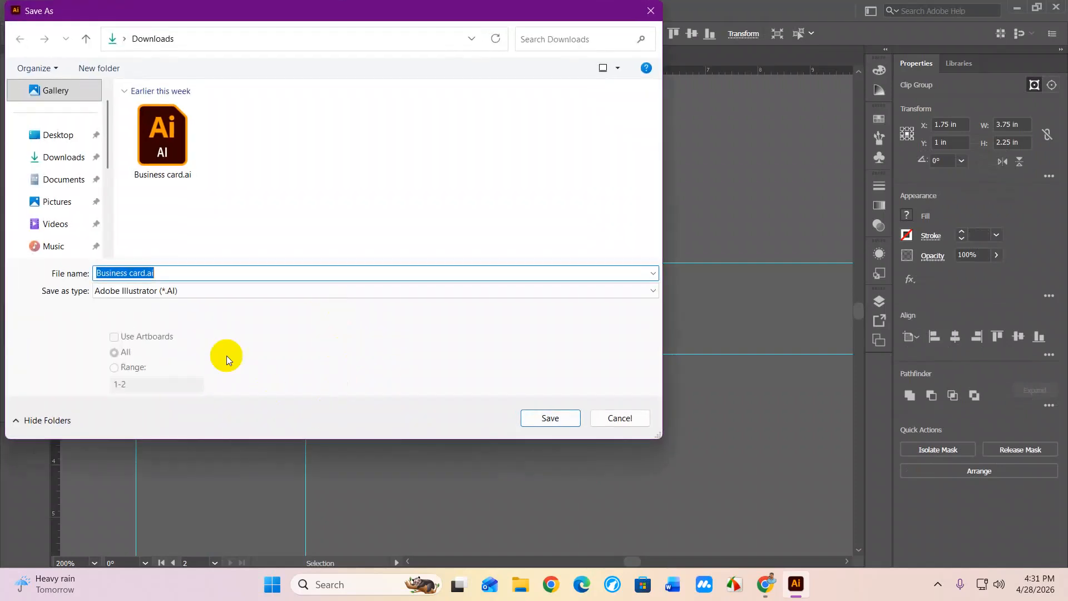
{"action": "left_click", "coordinate": [540, 427]}
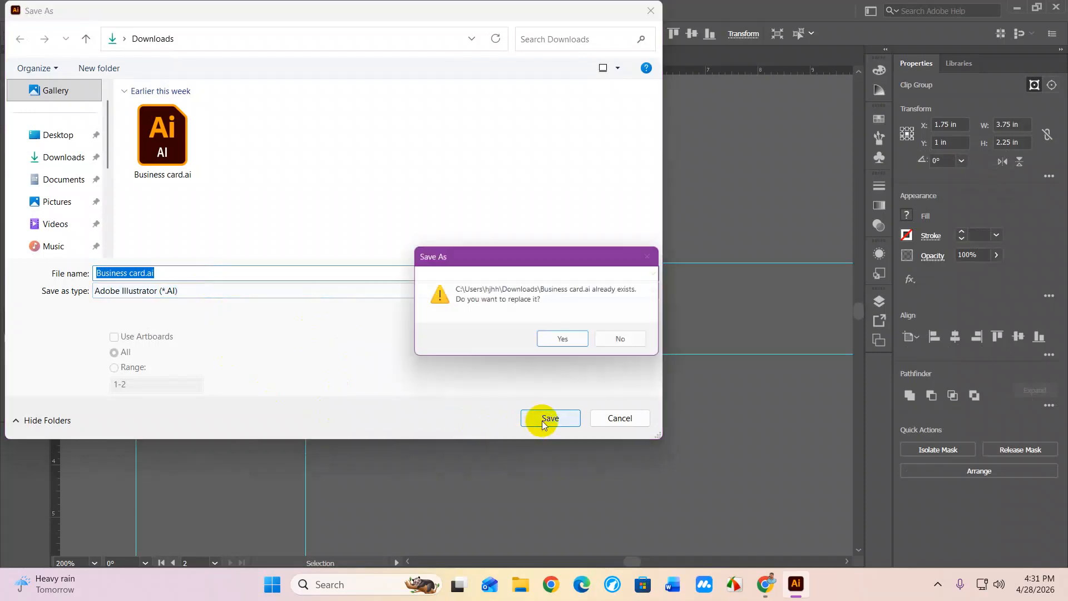
{"action": "left_click", "coordinate": [622, 343]}
{"action": "left_click", "coordinate": [227, 273]}
{"action": "left_click", "coordinate": [144, 273]}
{"action": "type", "text": "2"}
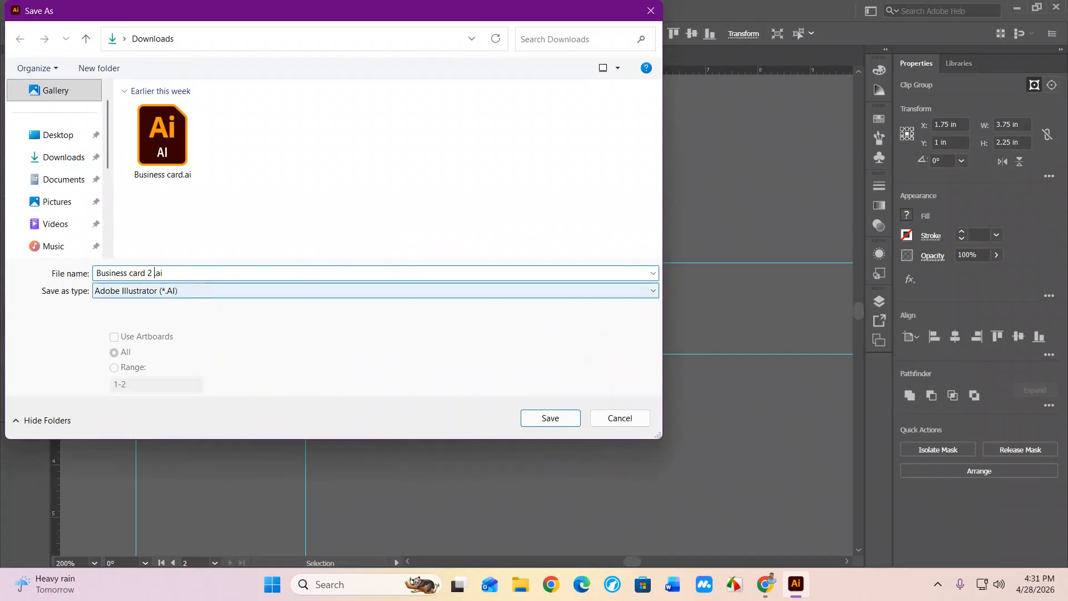
{"action": "left_click", "coordinate": [551, 418]}
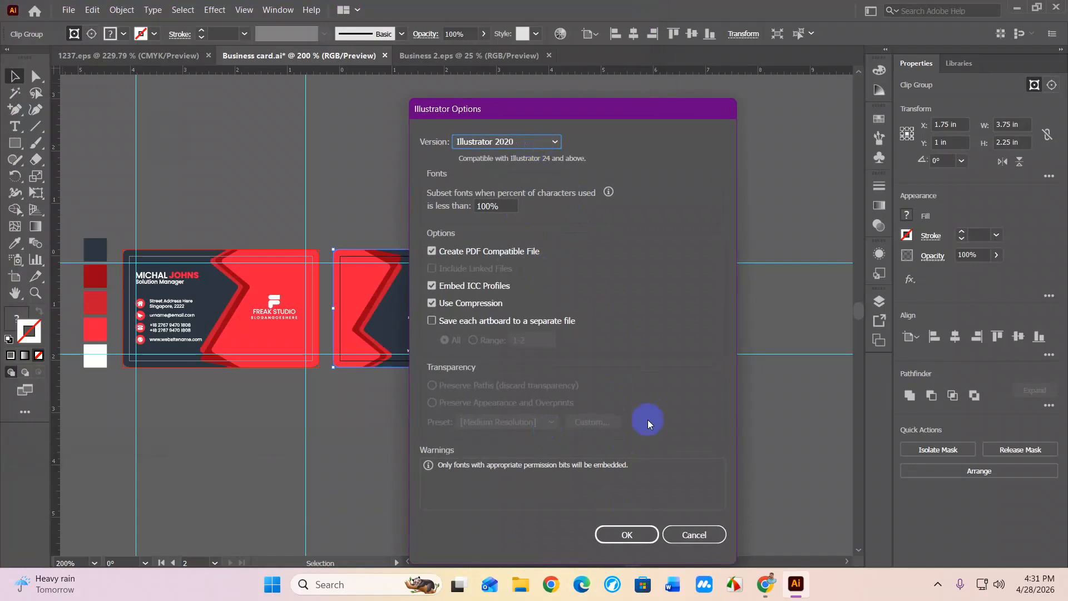
{"action": "left_click", "coordinate": [627, 535]}
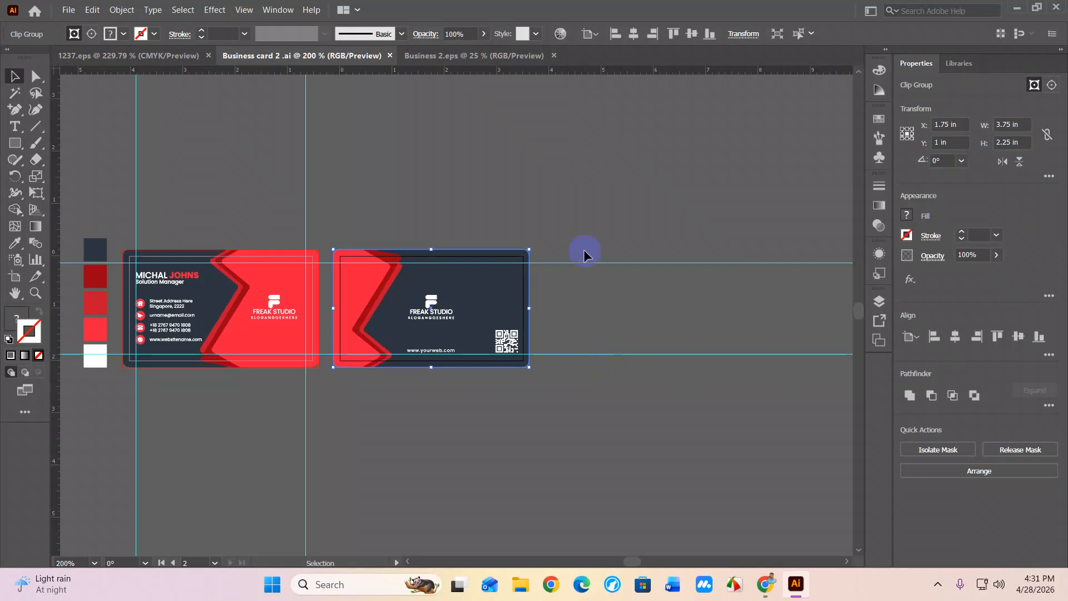
Inspect the width and height of the artboard in the Business 2.eps document
{"action": "left_click", "coordinate": [479, 60]}
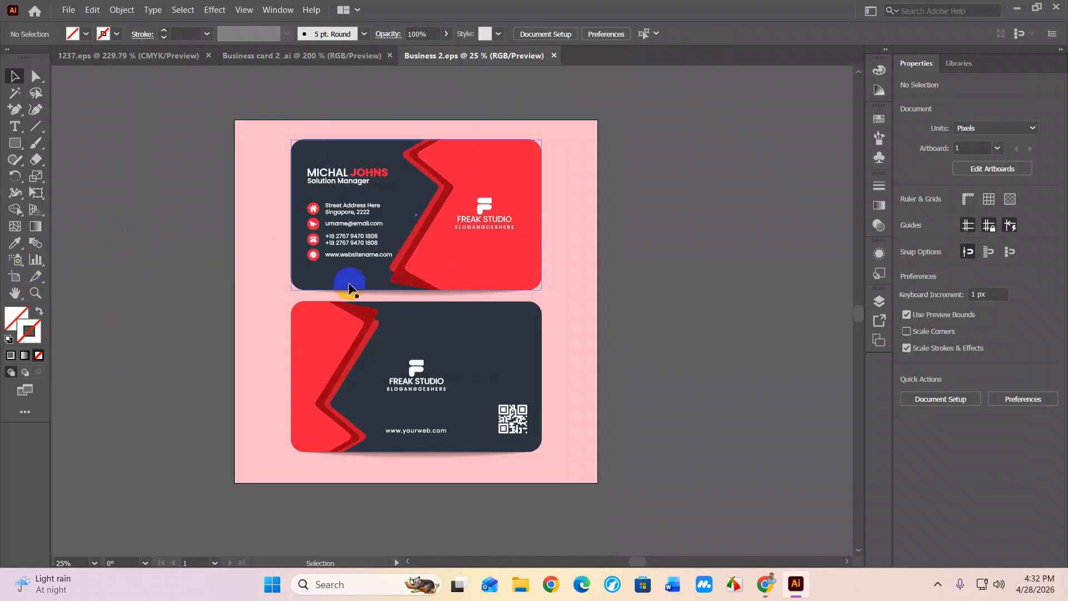
{"action": "left_click", "coordinate": [15, 278]}
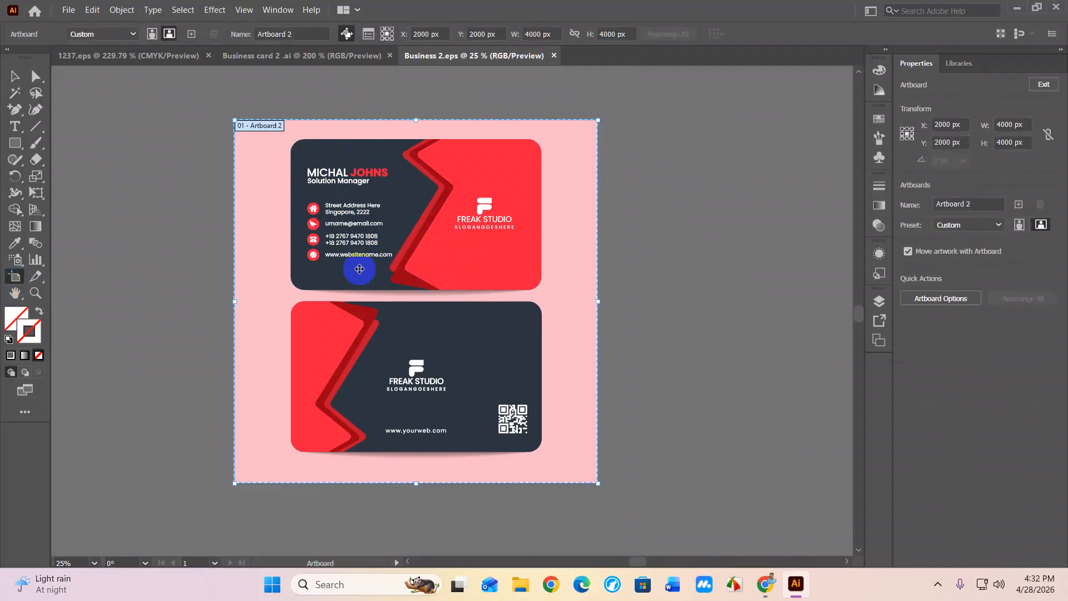
{"action": "left_click", "coordinate": [540, 34]}
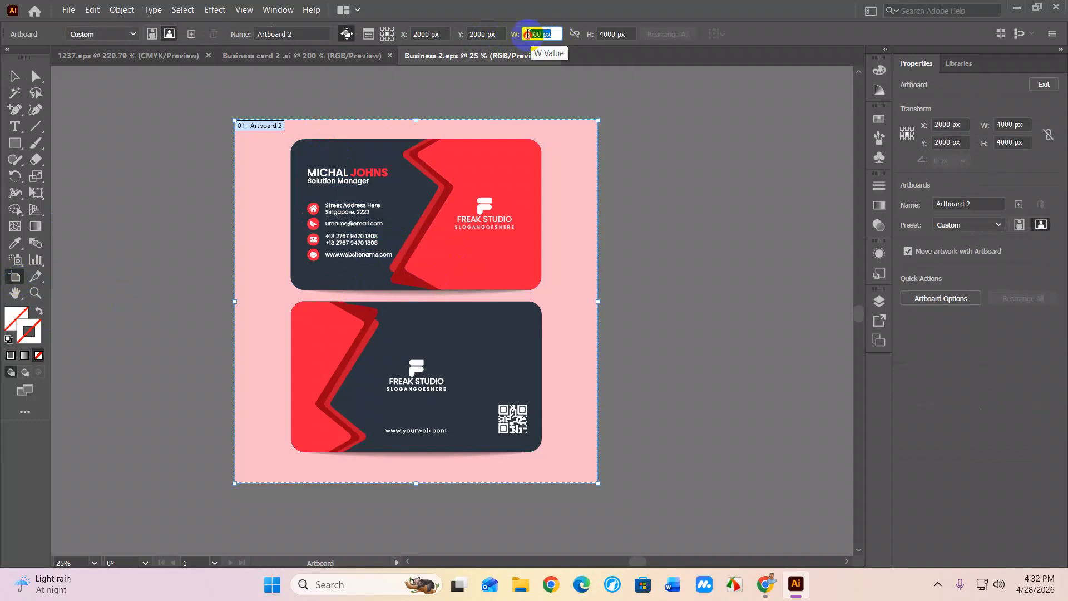
{"action": "left_click", "coordinate": [628, 35]}
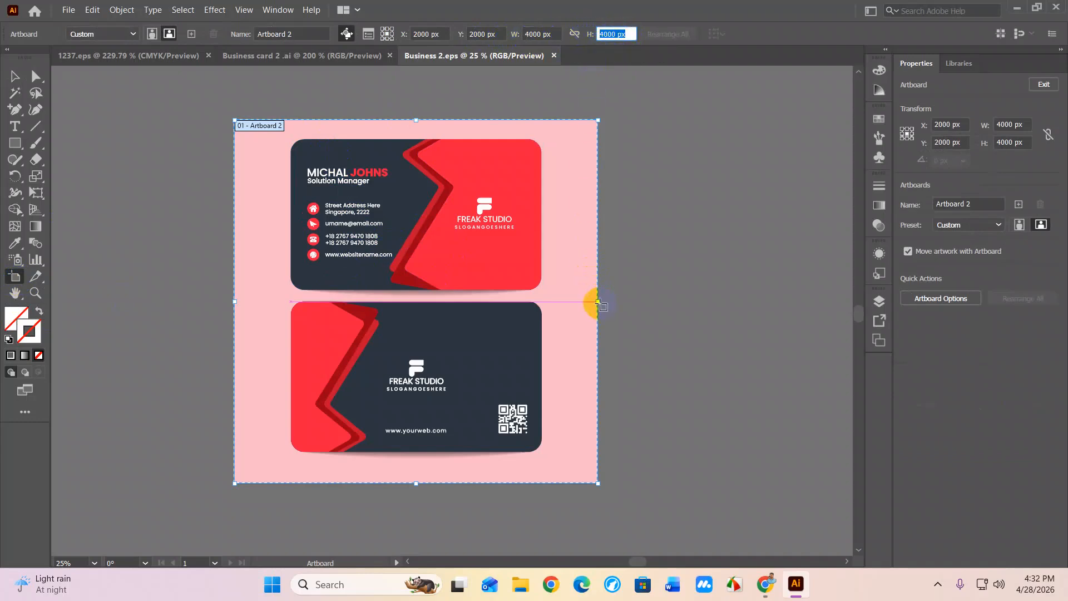
Try enlarging the artboard freehand to about 4588 × 4588 px and undo the resizing
{"action": "mouse_move", "coordinate": [598, 302]}
{"action": "left_mouse_down"}
{"action": "mouse_move", "coordinate": [644, 301]}
{"action": "mouse_move", "coordinate": [595, 301]}
{"action": "left_mouse_up"}
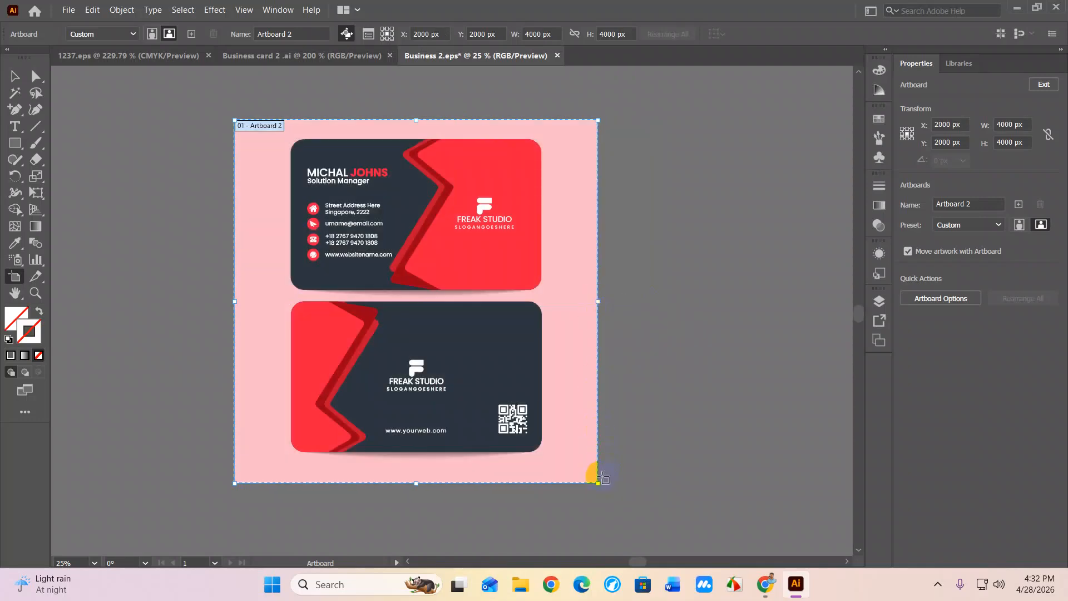
{"action": "left_click_drag", "start_coordinate": [598, 483], "coordinate": [652, 536]}
{"action": "left_click", "coordinate": [544, 34]}
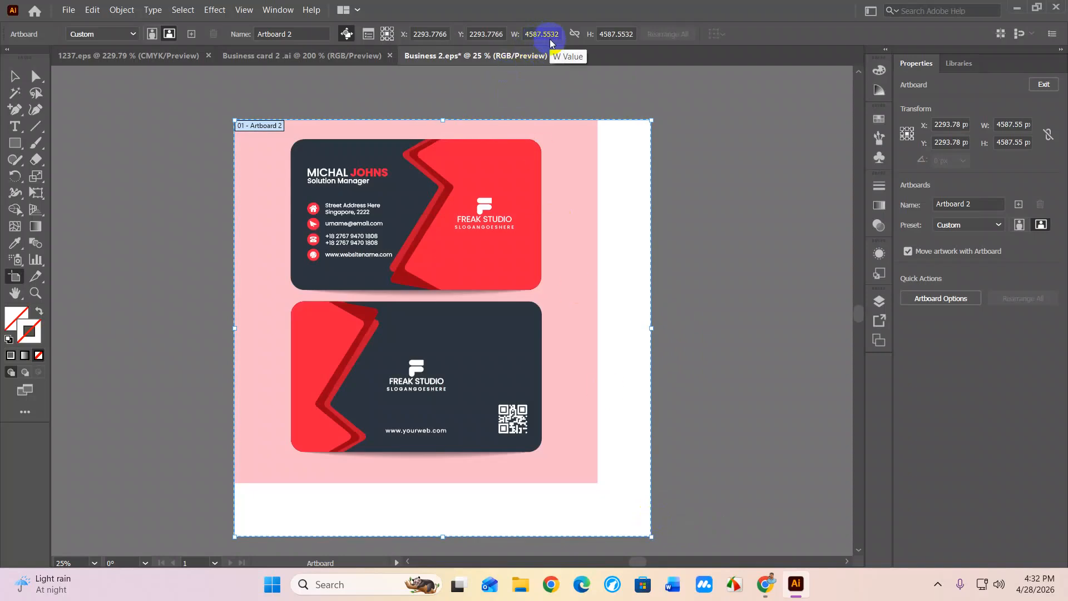
{"action": "key", "text": "ctrl+z"}
Try an artboard width of 4500 px, undo it and leave artboard editing
{"action": "left_click_drag", "start_coordinate": [552, 34], "coordinate": [517, 35]}
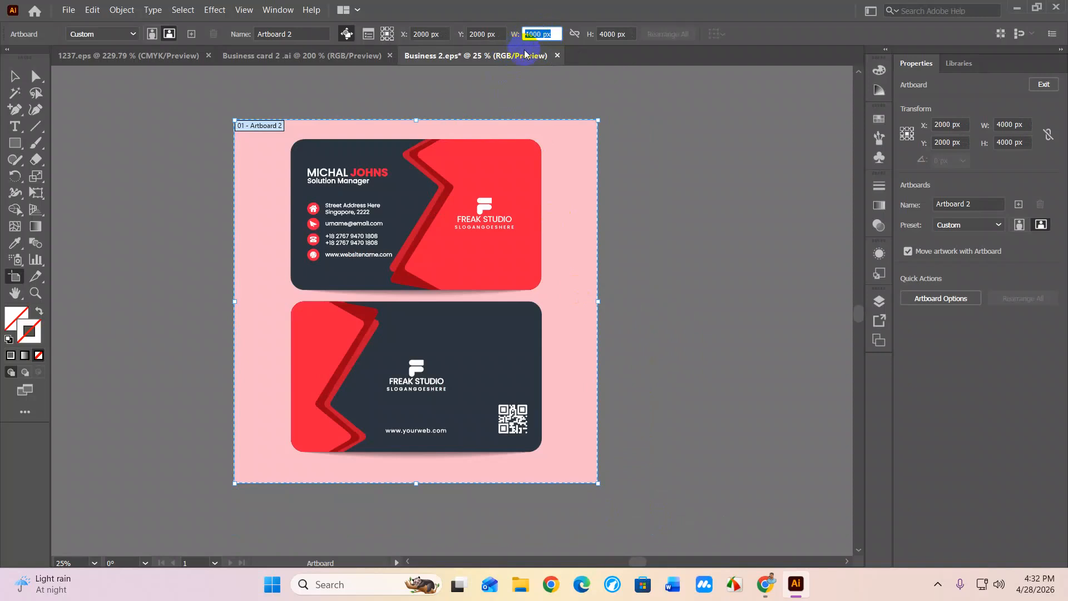
{"action": "type", "text": "4500"}
{"action": "key", "text": "Return"}
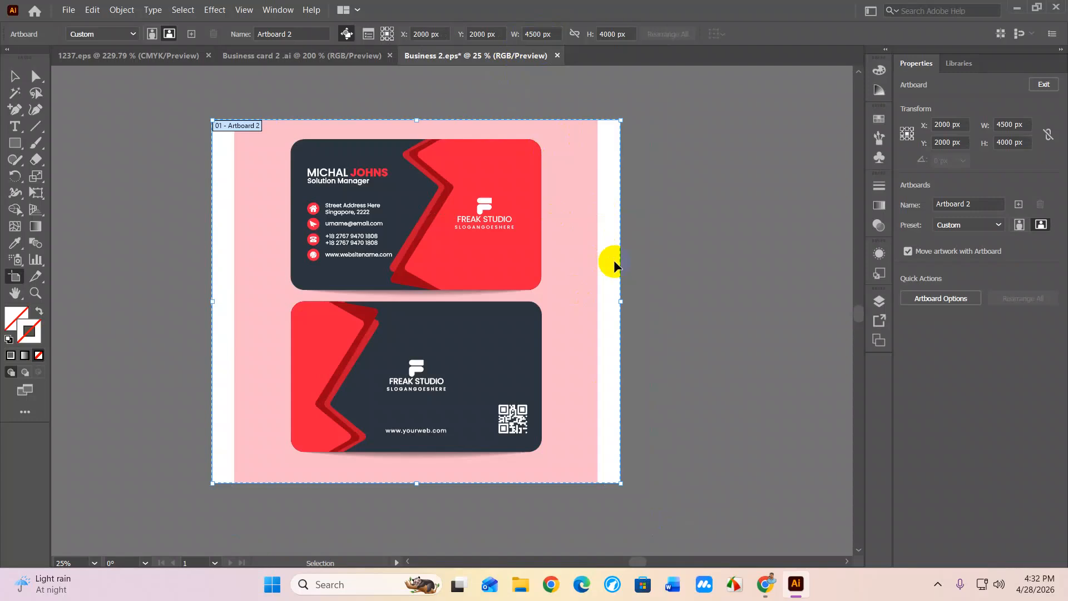
{"action": "key", "text": "ctrl+z"}
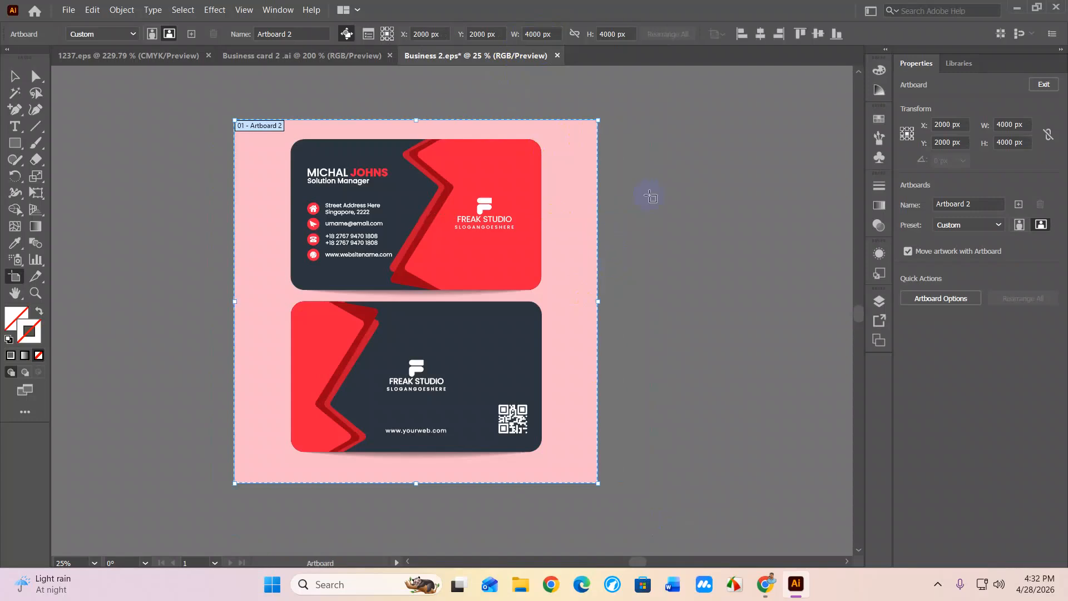
{"action": "left_click", "coordinate": [15, 75]}
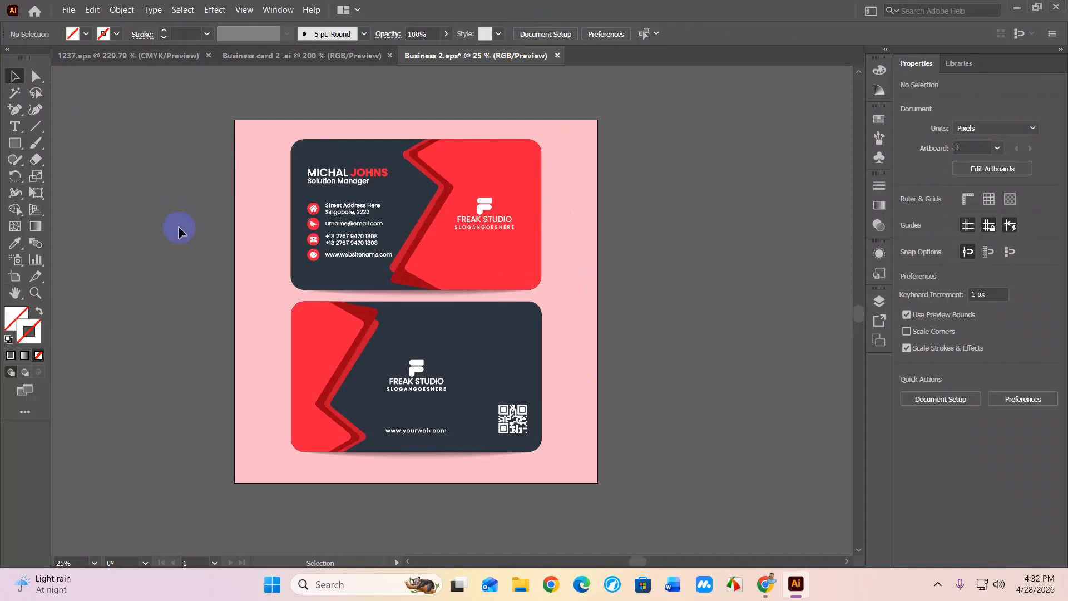
Browse the Downloads folder for an image to place beside the mockup, without placing any file
{"action": "left_click_drag", "start_coordinate": [592, 210], "coordinate": [458, 461]}
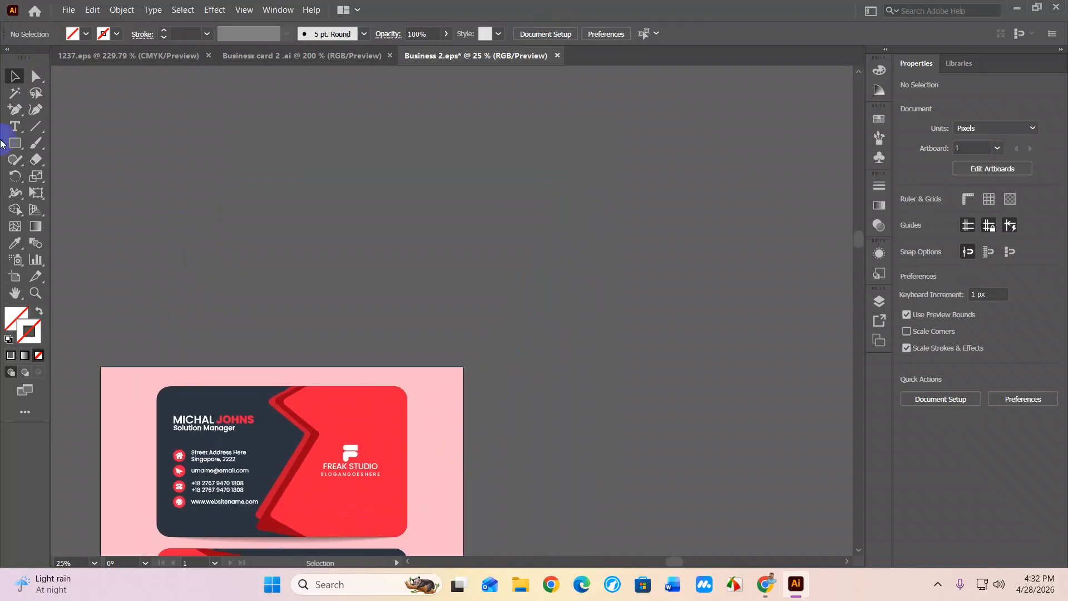
{"action": "left_click", "coordinate": [68, 10]}
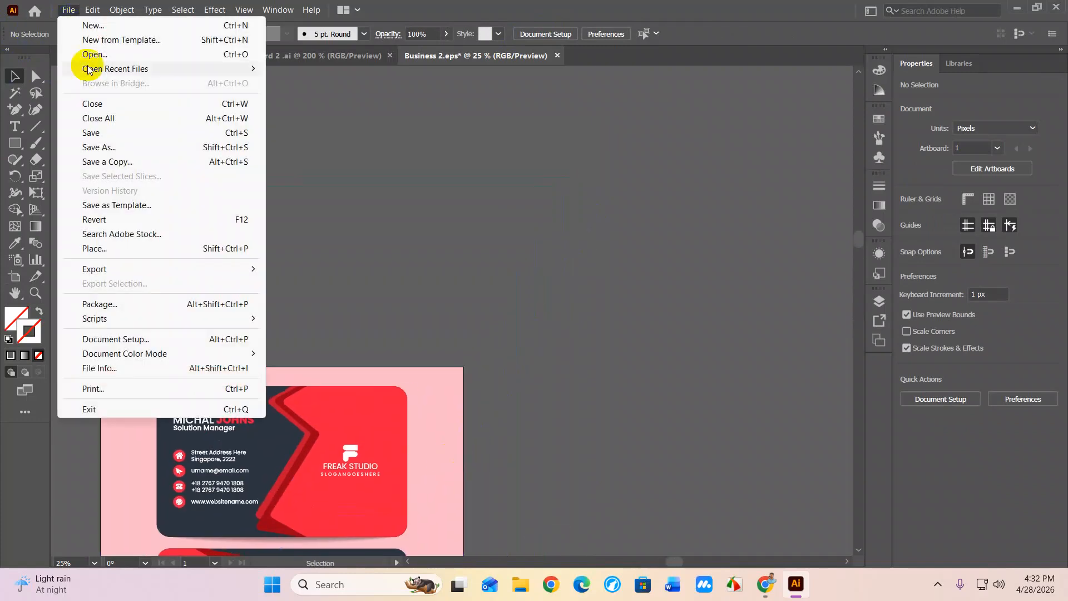
{"action": "left_click", "coordinate": [109, 248]}
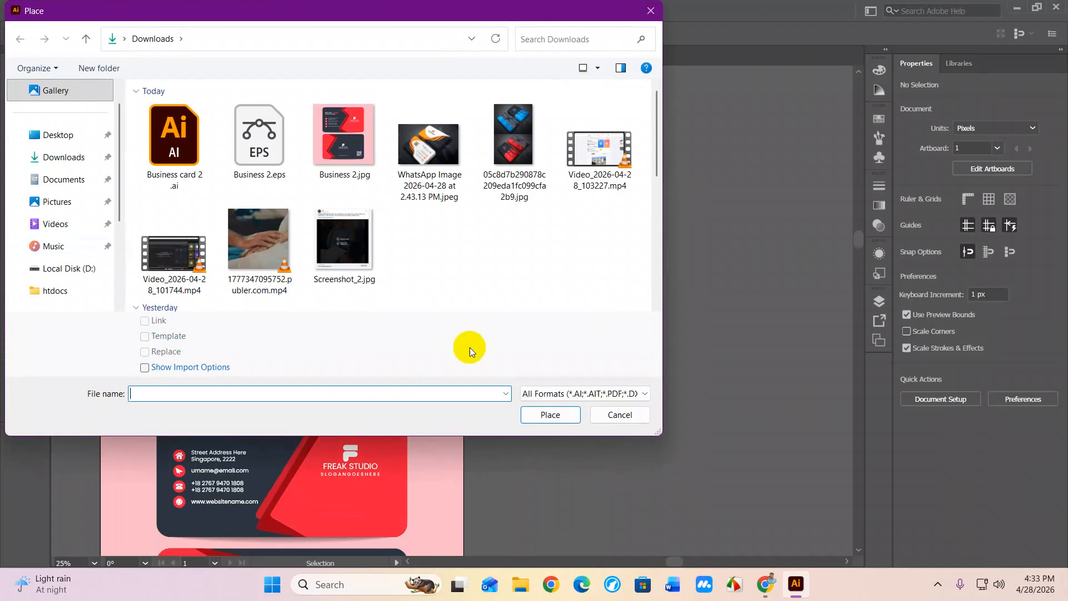
{"action": "scroll", "coordinate": [469, 231], "scroll_direction": "down", "scroll_amount": 2}
{"action": "scroll", "coordinate": [469, 232], "scroll_direction": "down", "scroll_amount": 5}
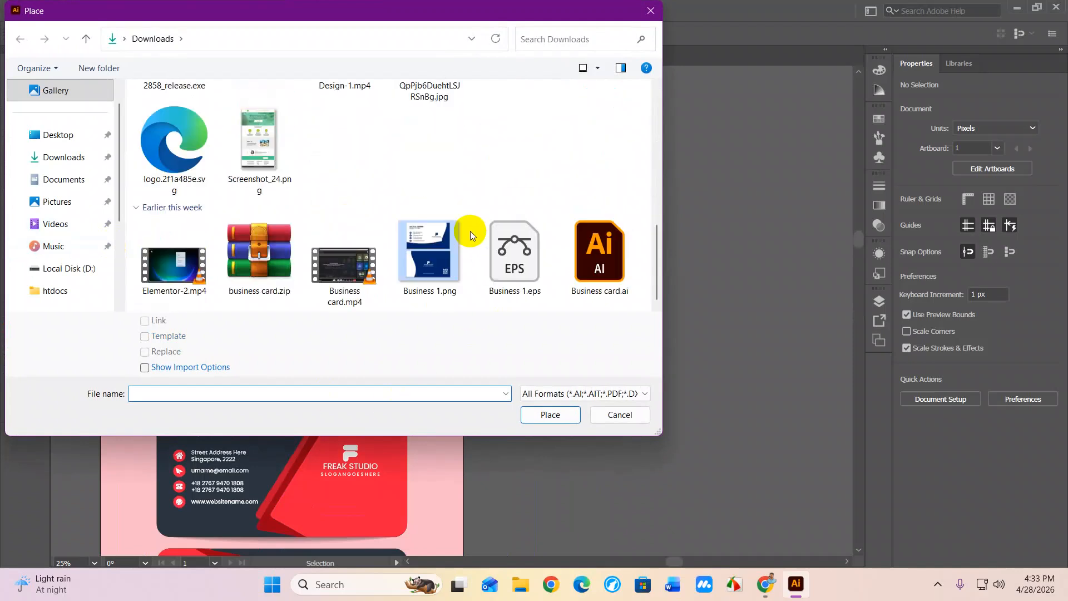
{"action": "scroll", "coordinate": [469, 232], "scroll_direction": "up", "scroll_amount": 8}
{"action": "left_click", "coordinate": [619, 415]}
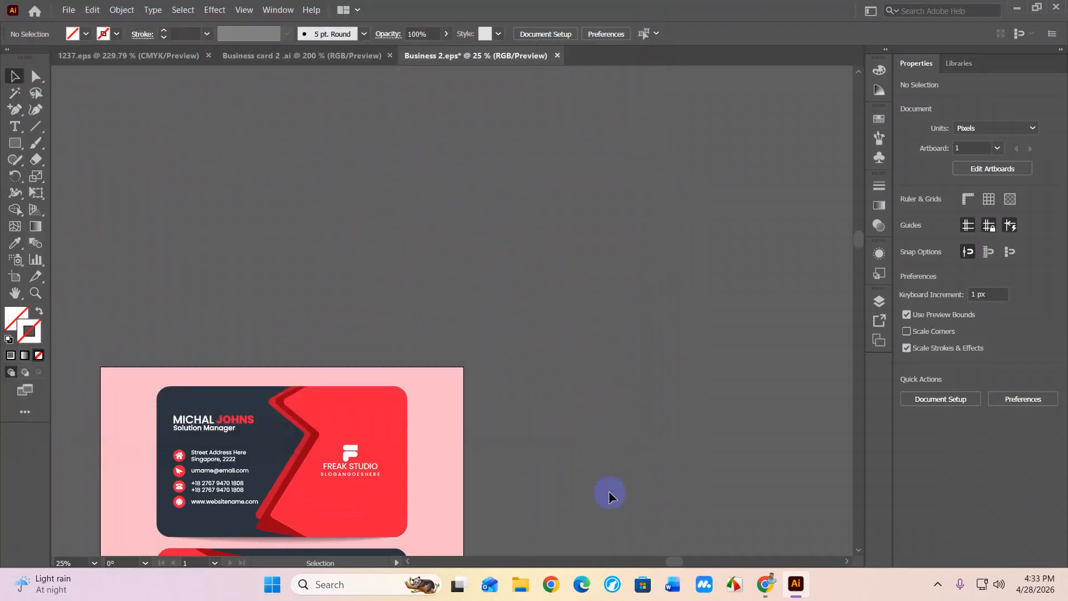
Switch to Chrome and search Google for "ai avatar men" in a new tab
{"action": "mouse_move", "coordinate": [765, 588]}
{"action": "left_click", "coordinate": [702, 524]}
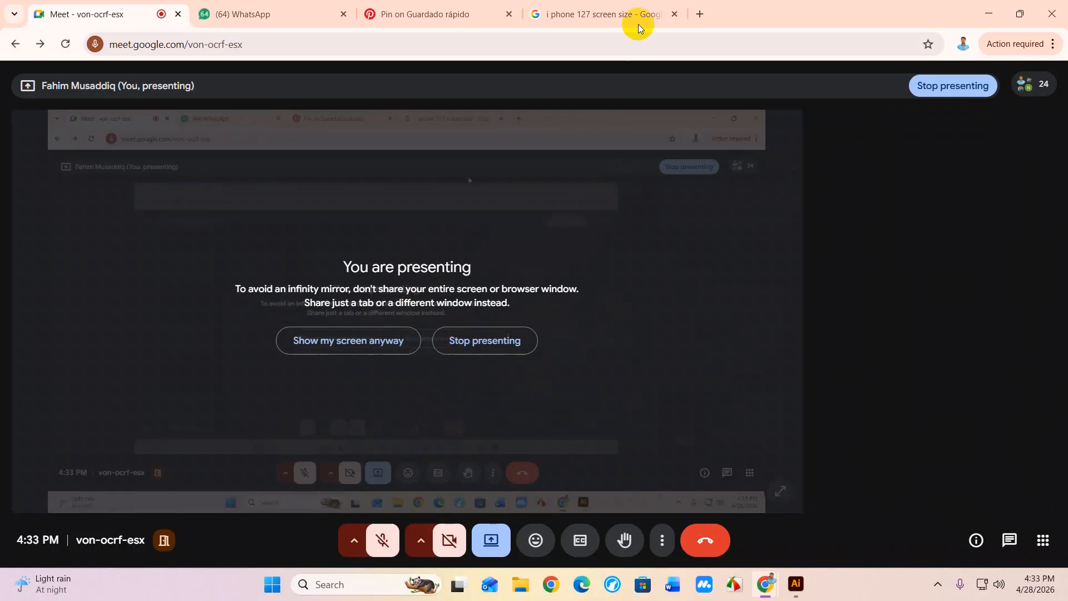
{"action": "left_click", "coordinate": [699, 15]}
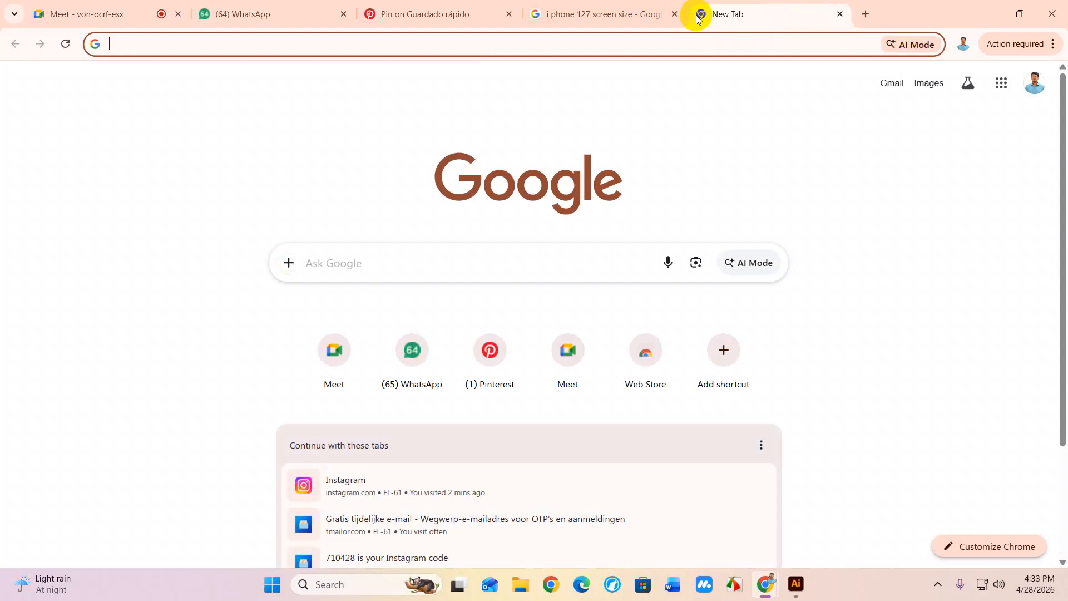
{"action": "type", "text": "ai avatar"}
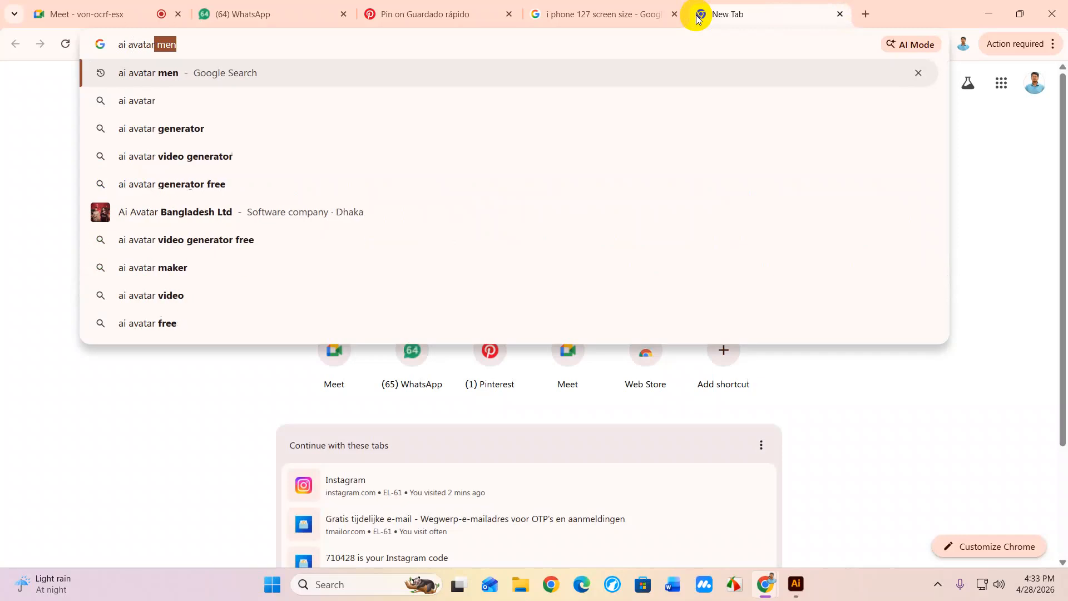
{"action": "key", "text": "Return"}
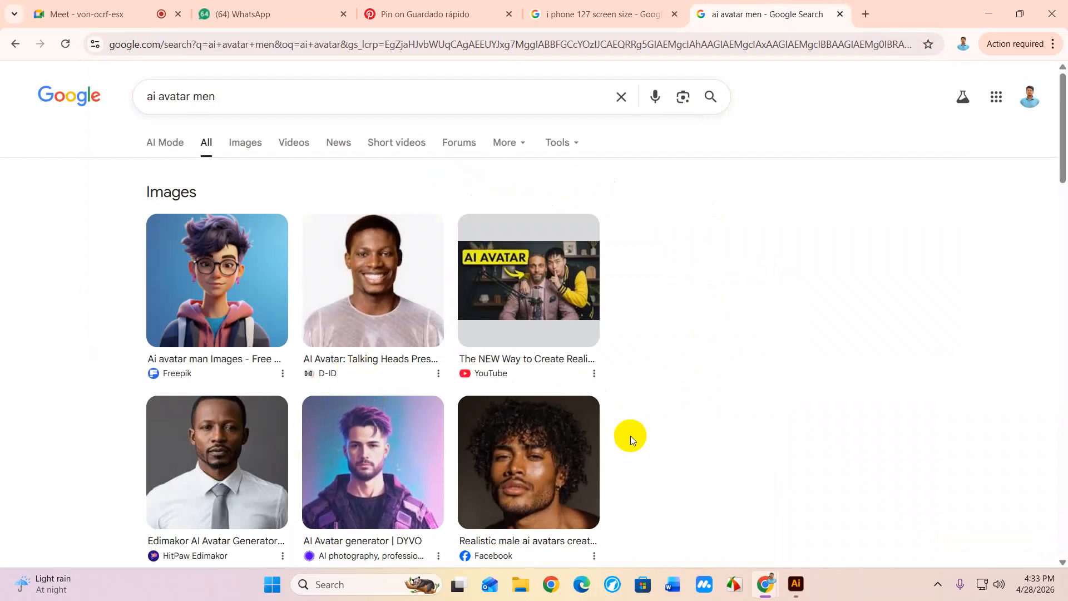
Examine the avatar search results and show more images
{"action": "scroll", "coordinate": [630, 435], "scroll_direction": "down", "scroll_amount": 5}
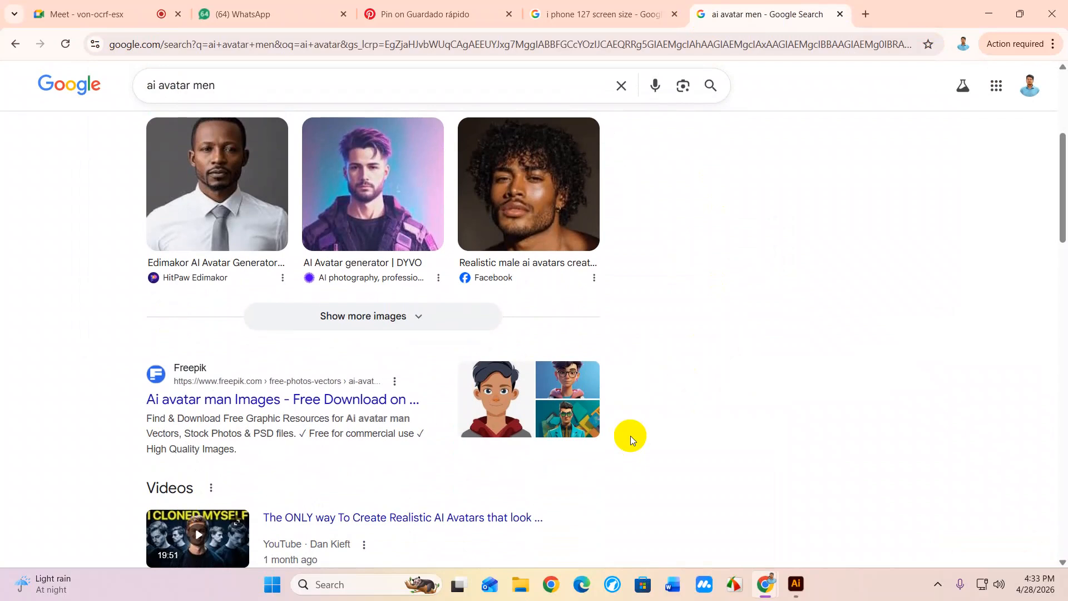
{"action": "scroll", "coordinate": [630, 341], "scroll_direction": "up", "scroll_amount": 5}
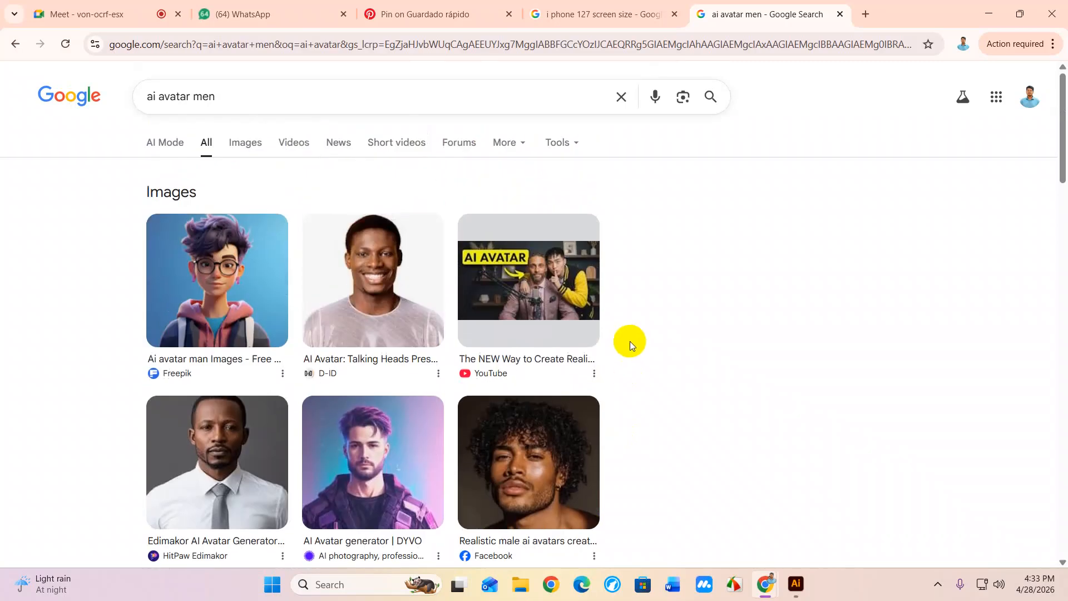
{"action": "scroll", "coordinate": [629, 342], "scroll_direction": "down", "scroll_amount": 3}
{"action": "left_click", "coordinate": [423, 448]}
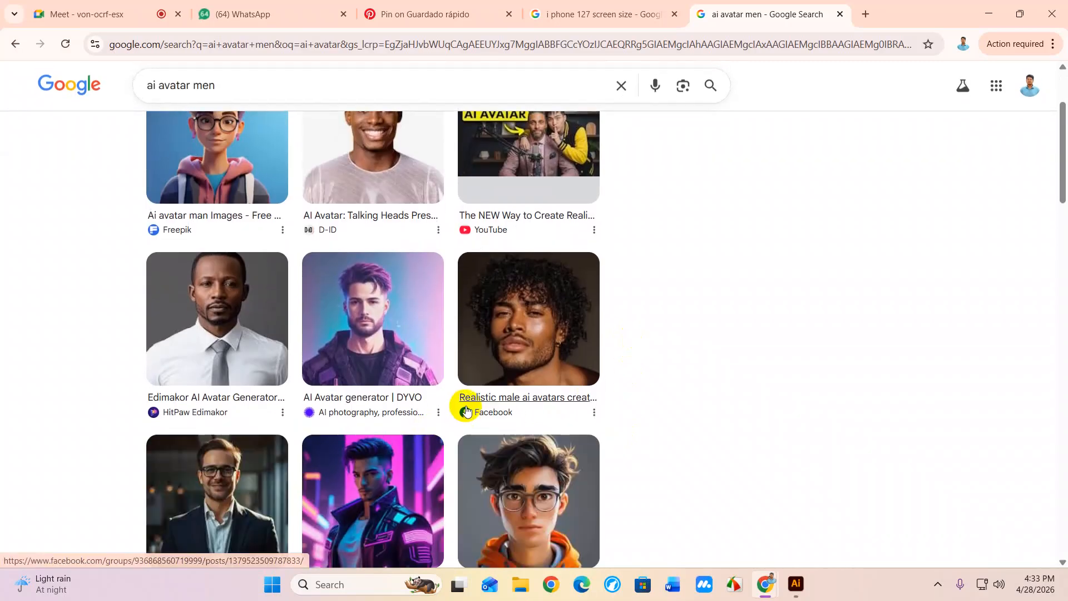
Save the Typecast portrait of the man in glasses to the Downloads folder as male_commercial.jpg
{"action": "scroll", "coordinate": [466, 410], "scroll_direction": "down", "scroll_amount": 3}
{"action": "left_click", "coordinate": [214, 353]}
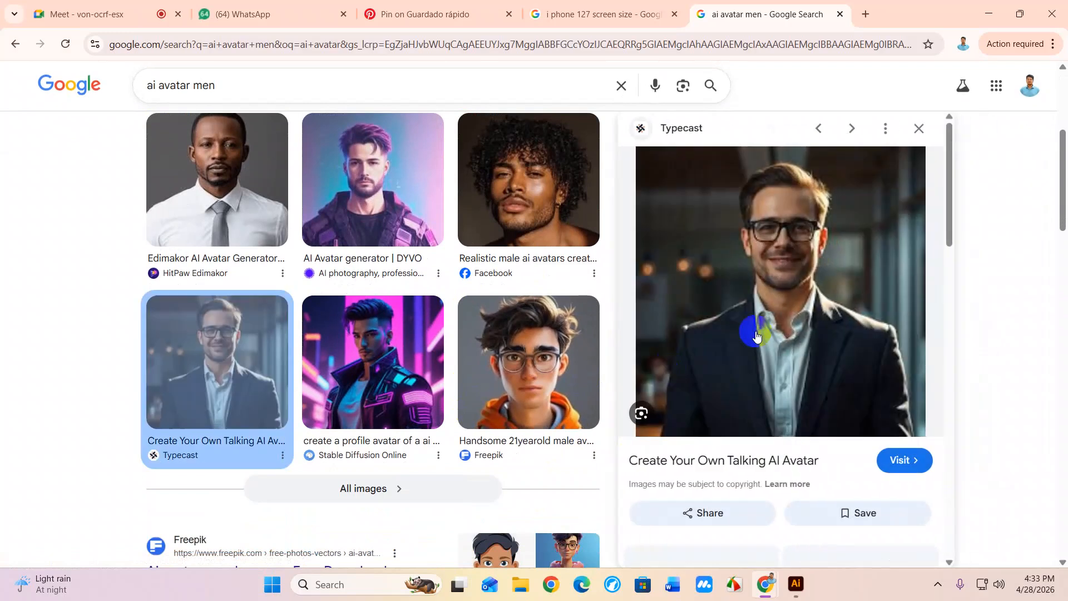
{"action": "right_click", "coordinate": [785, 226]}
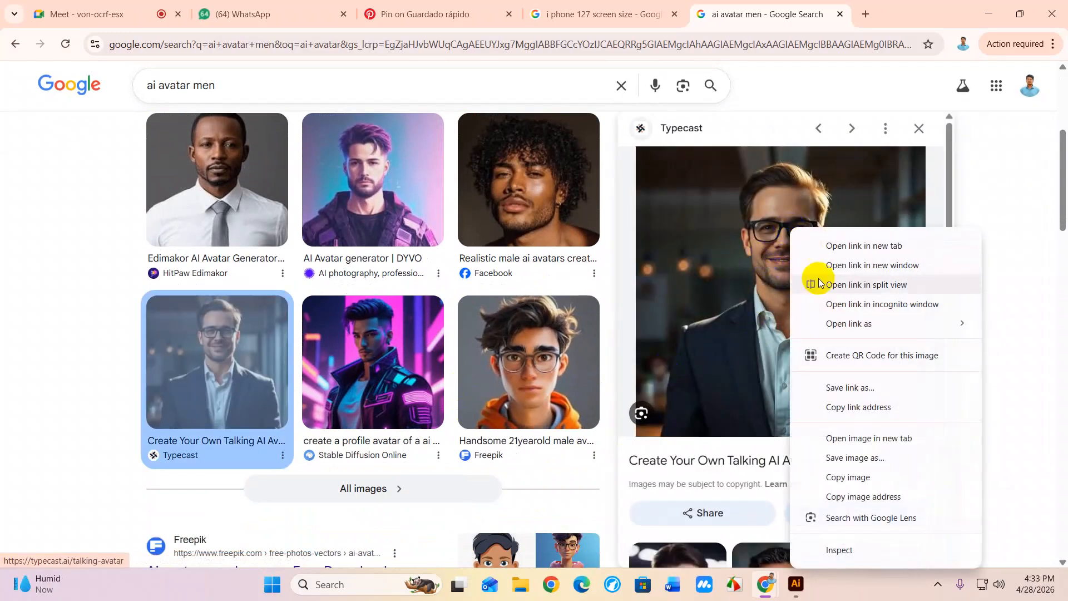
{"action": "left_click", "coordinate": [843, 460]}
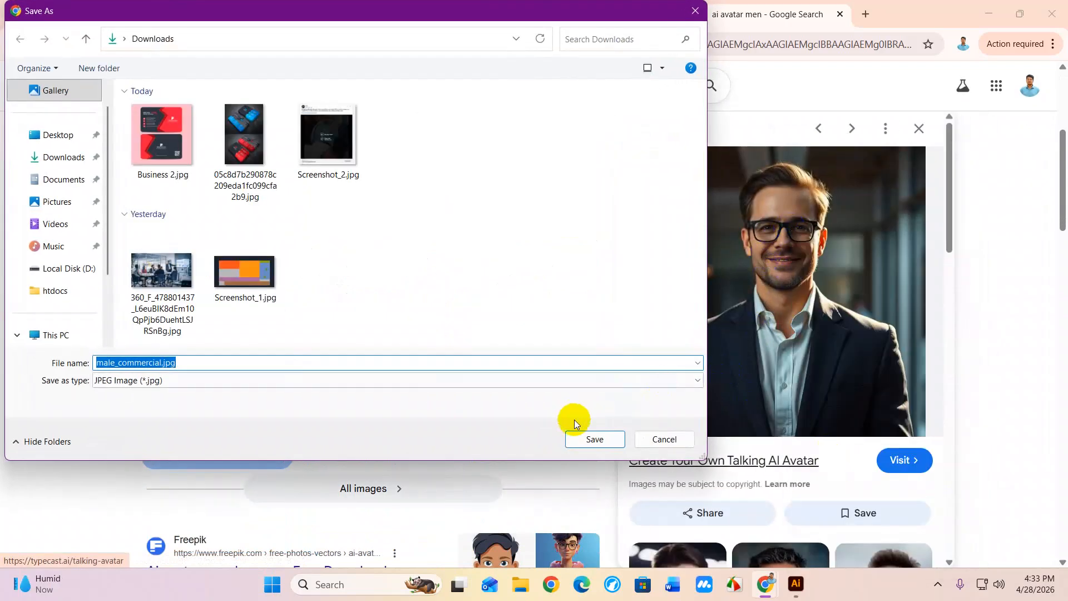
{"action": "left_click", "coordinate": [591, 437]}
Switch to Illustrator and try to place male_commercial.jpg as a linked image in the Business 2 document
{"action": "left_click", "coordinate": [988, 13]}
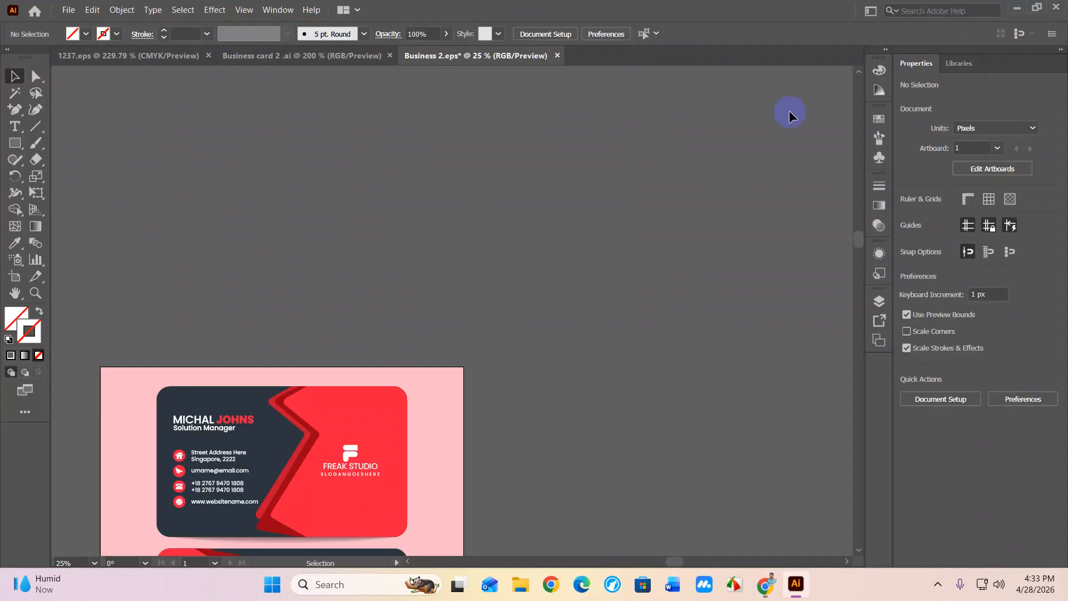
{"action": "key", "text": "ctrl+shift+p"}
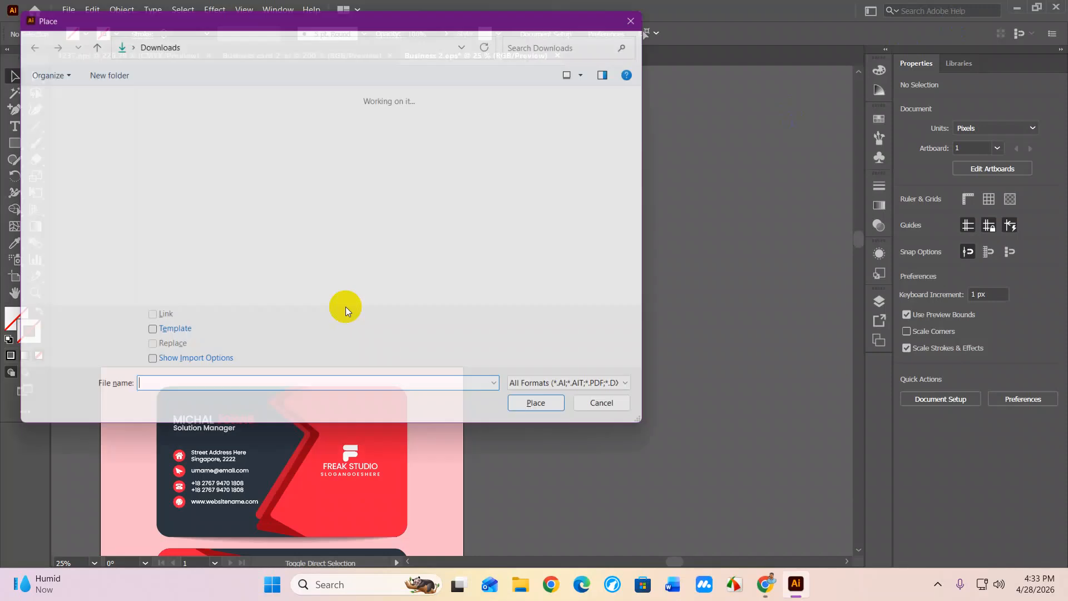
{"action": "left_click", "coordinate": [162, 155]}
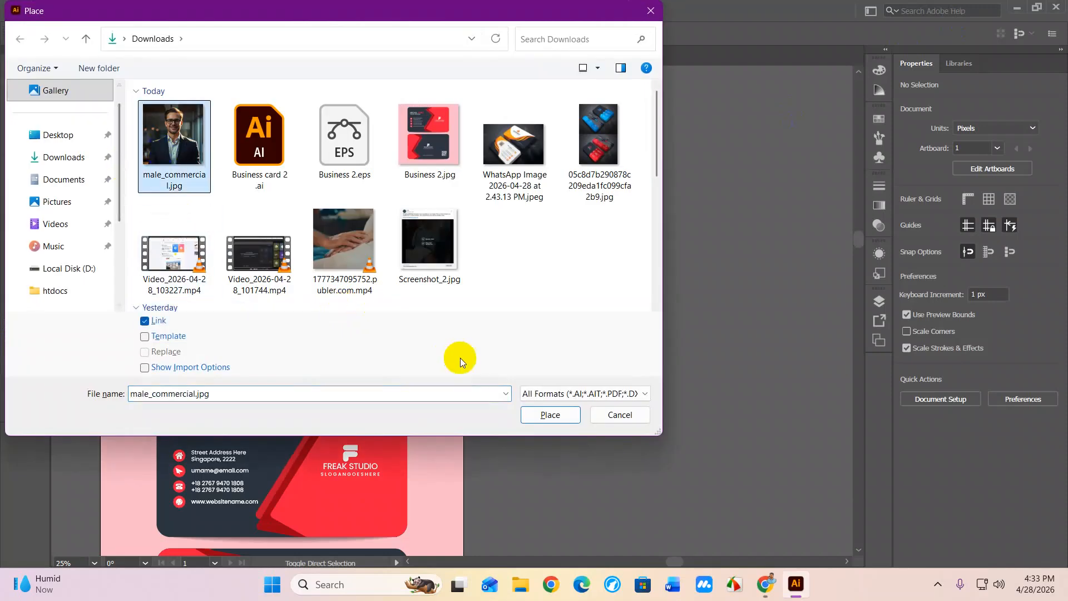
{"action": "left_click", "coordinate": [540, 415]}
{"action": "left_click", "coordinate": [651, 310]}
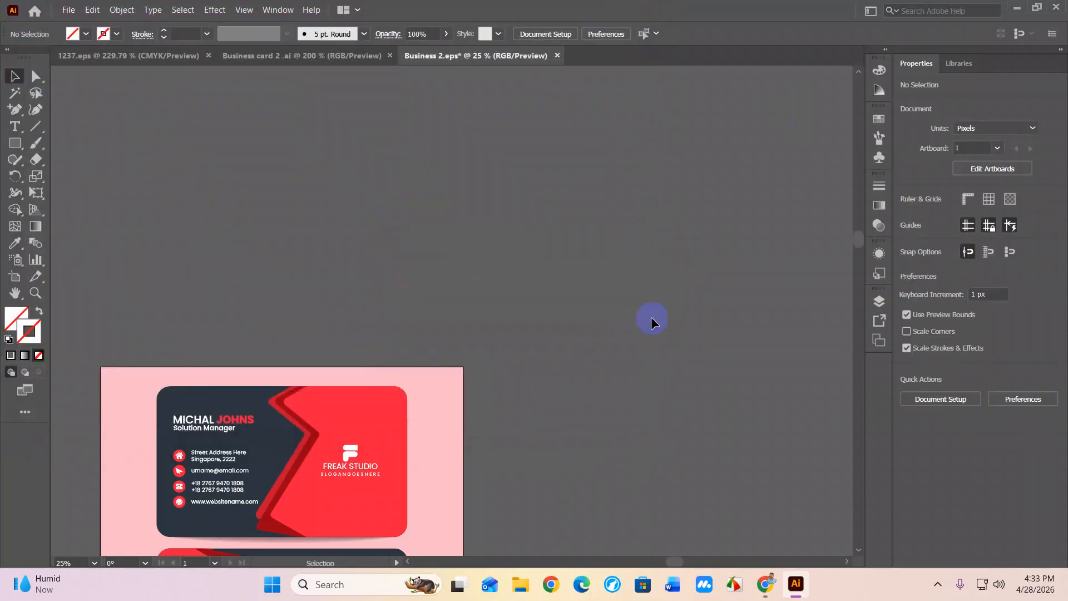
Open male_commercial.jpg from the Downloads folder in the photo viewer
{"action": "left_click", "coordinate": [523, 587]}
{"action": "left_click", "coordinate": [526, 149]}
{"action": "left_click", "coordinate": [53, 195]}
{"action": "left_click", "coordinate": [168, 136]}
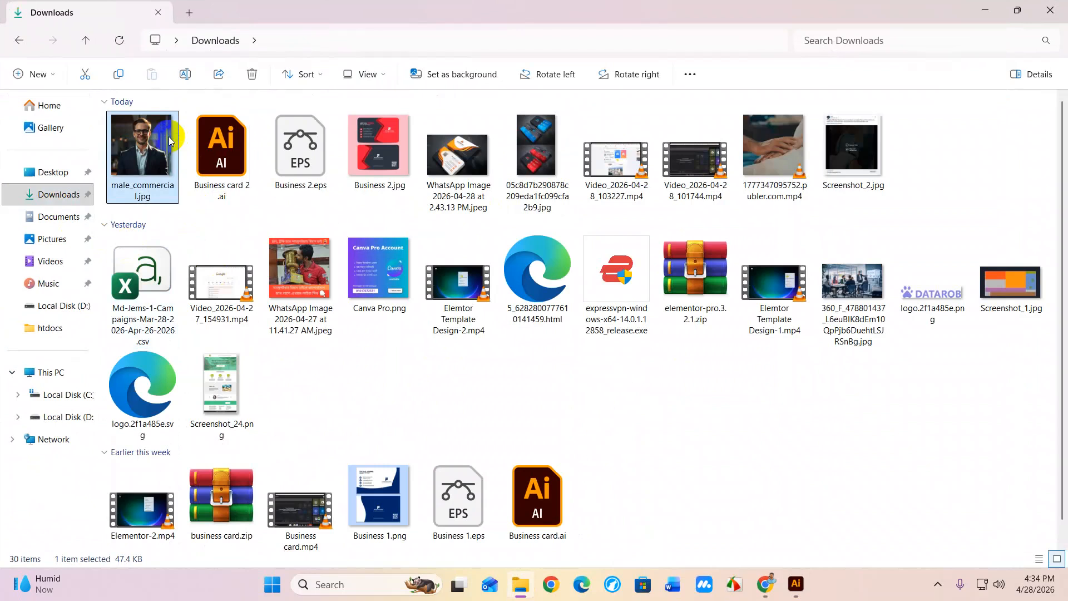
{"action": "double_click", "coordinate": [168, 136]}
Crop the portrait slightly to 1021 x 1019, save it over the original file and close the viewer
{"action": "left_click", "coordinate": [27, 17]}
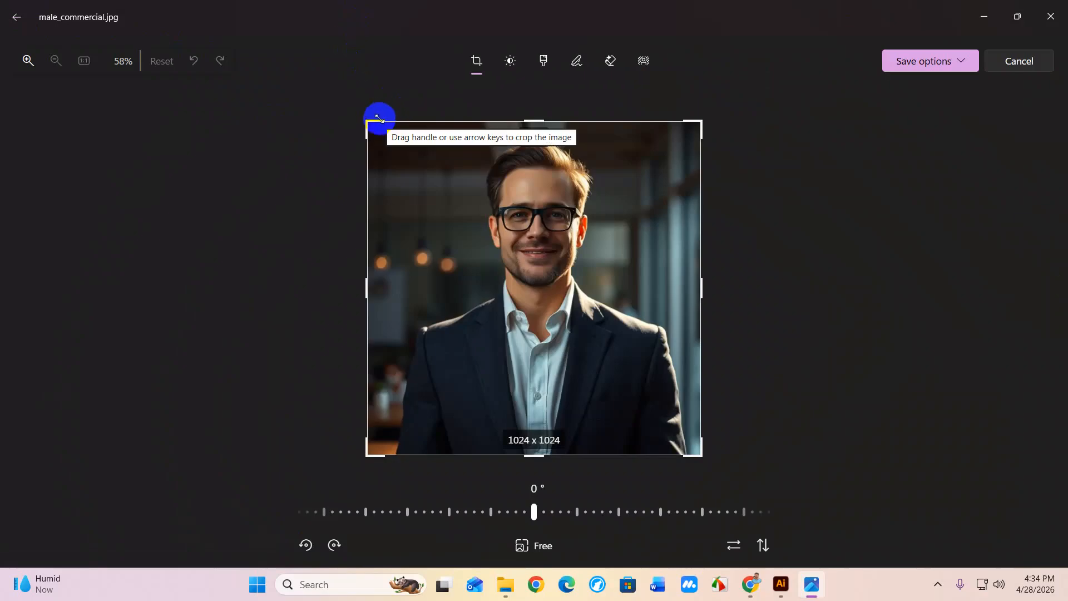
{"action": "left_click_drag", "start_coordinate": [375, 122], "coordinate": [376, 123]}
{"action": "left_click", "coordinate": [954, 62]}
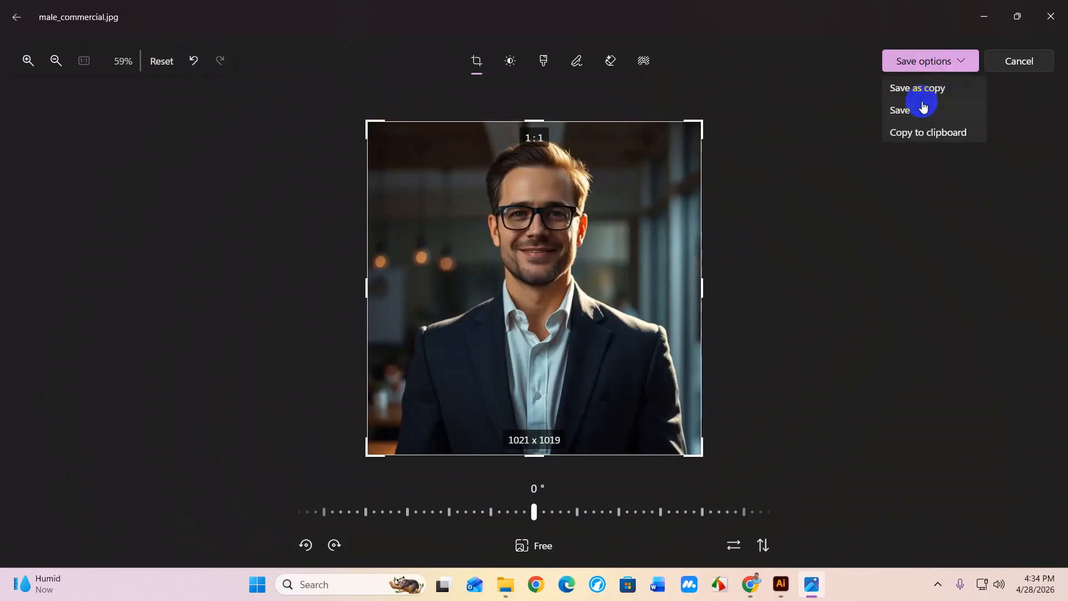
{"action": "left_click", "coordinate": [921, 106]}
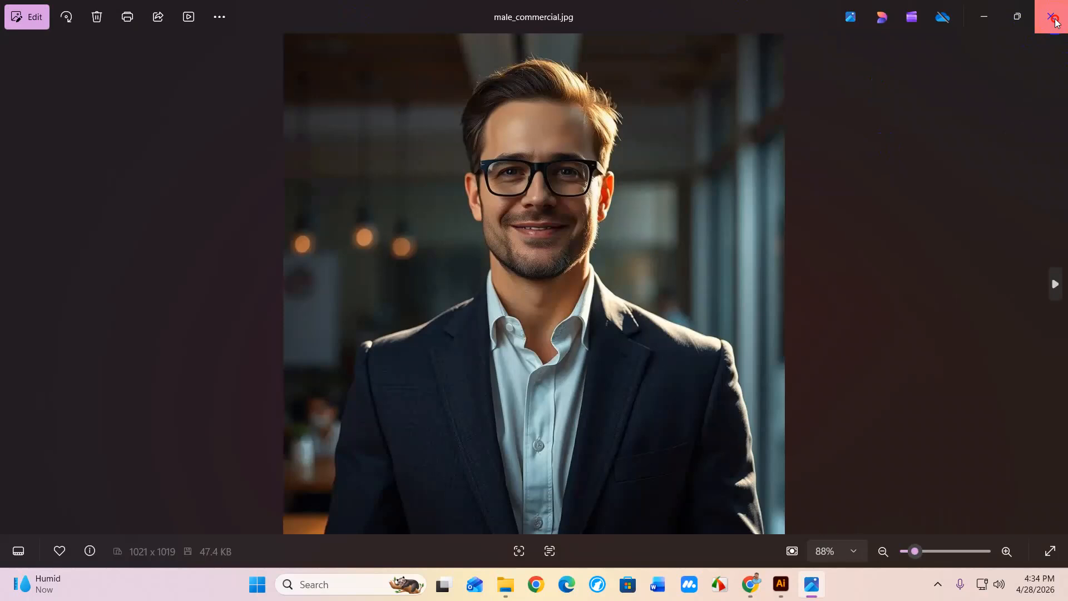
{"action": "left_click", "coordinate": [1050, 16]}
{"action": "left_click", "coordinate": [148, 136]}
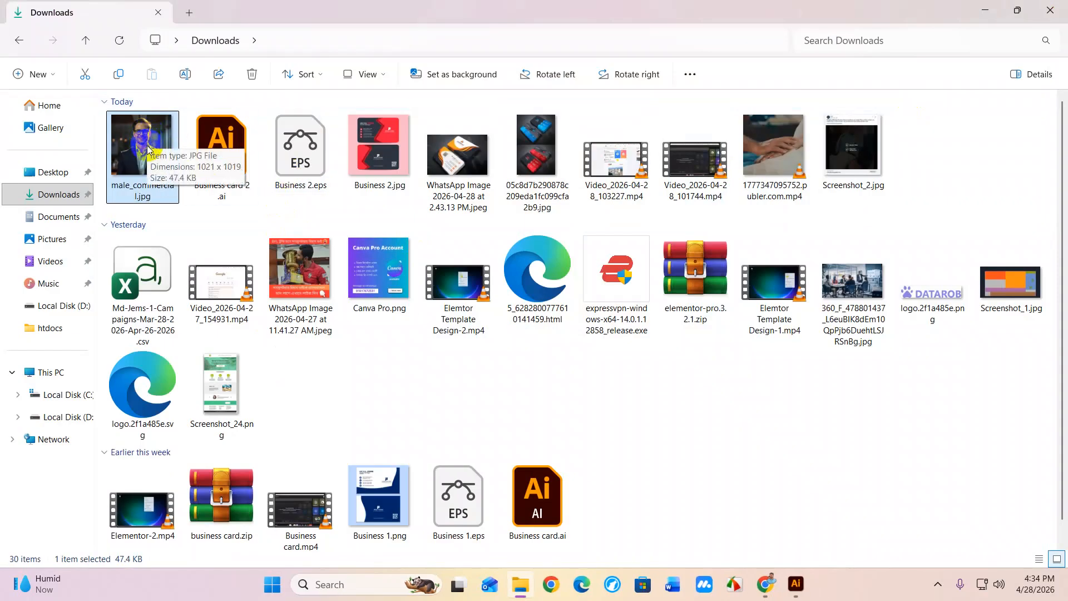
{"action": "right_click", "coordinate": [148, 148]}
{"action": "left_click", "coordinate": [189, 72]}
{"action": "left_click", "coordinate": [26, 16]}
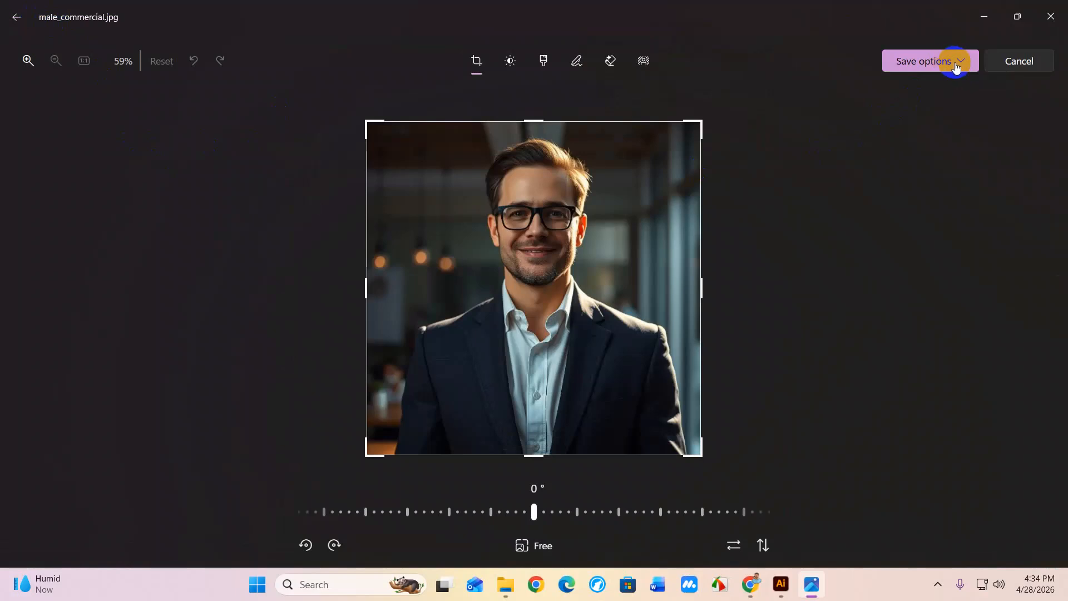
{"action": "left_click", "coordinate": [1051, 16]}
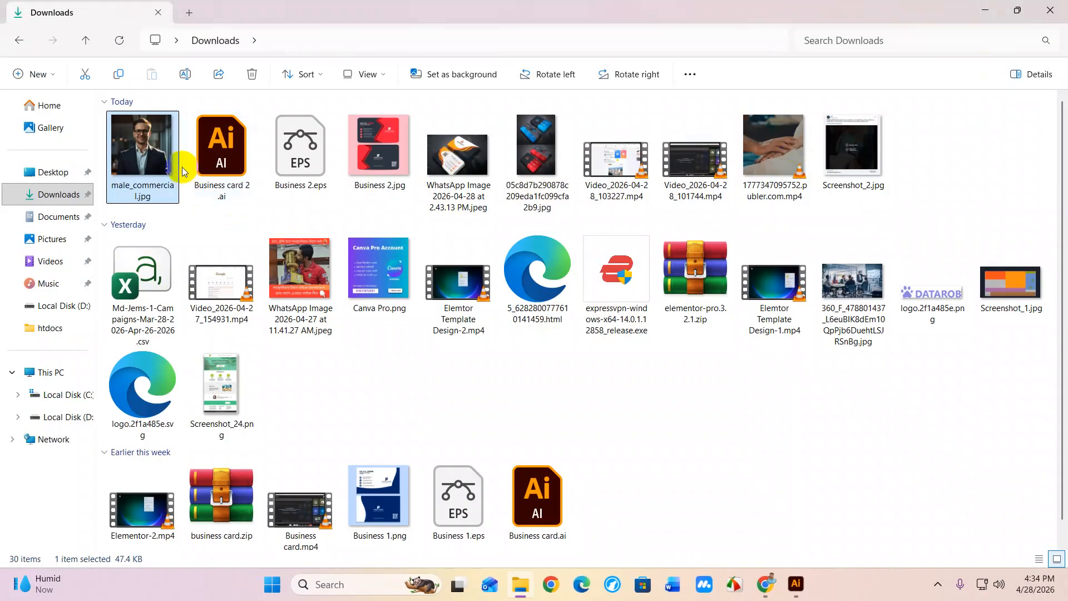
Bring male_commercial.jpg from the Downloads folder into Illustrator's Business 2 document, on the empty canvas above the card artboard
{"action": "left_click_drag", "start_coordinate": [157, 156], "coordinate": [428, 223]}
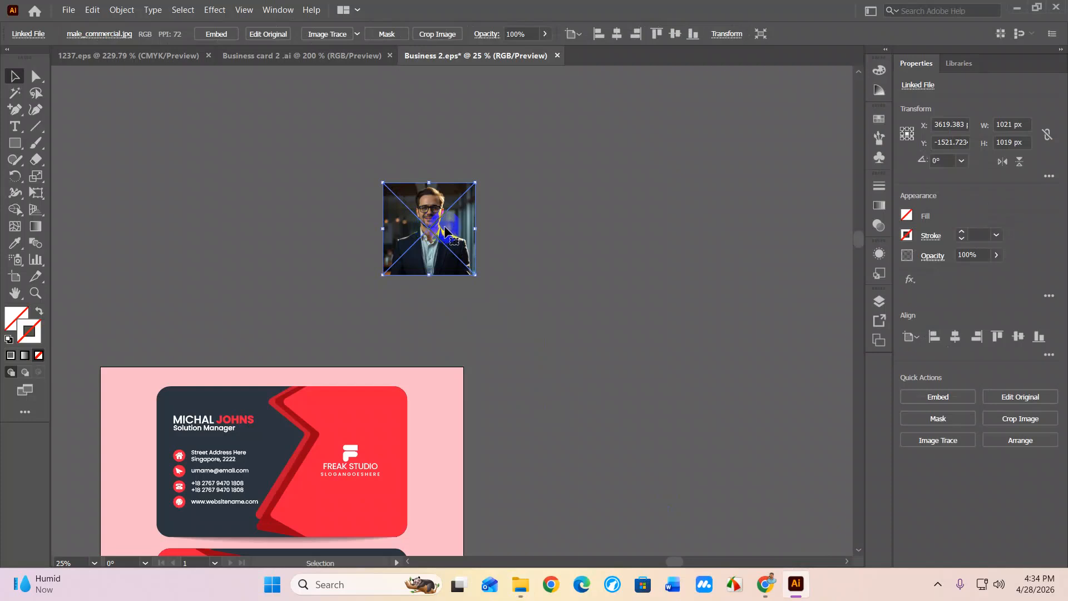
{"action": "scroll", "coordinate": [445, 227], "scroll_direction": "up", "scroll_amount": 3}
{"action": "scroll", "coordinate": [445, 227], "scroll_direction": "up", "scroll_amount": 1}
{"action": "left_click_drag", "start_coordinate": [344, 264], "coordinate": [331, 329]}
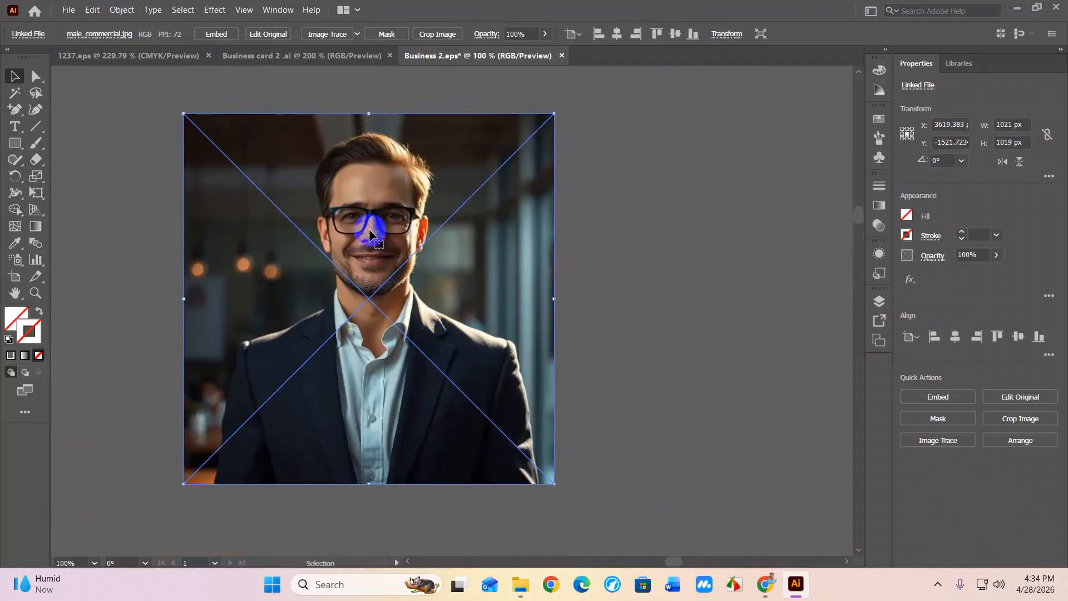
{"action": "right_click", "coordinate": [12, 150]}
{"action": "left_click", "coordinate": [264, 218]}
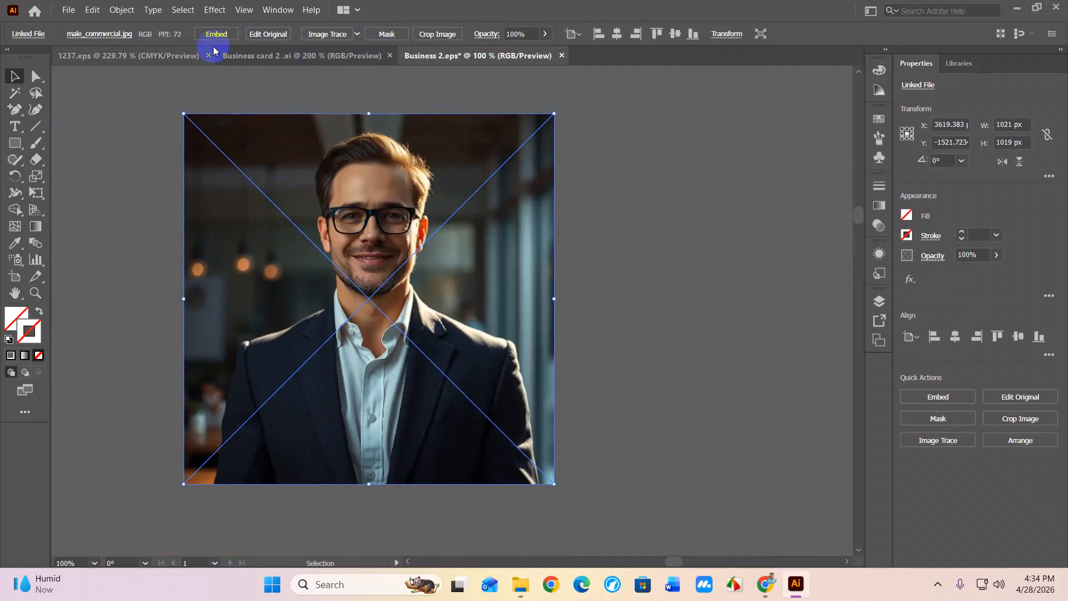
{"action": "left_click", "coordinate": [437, 34]}
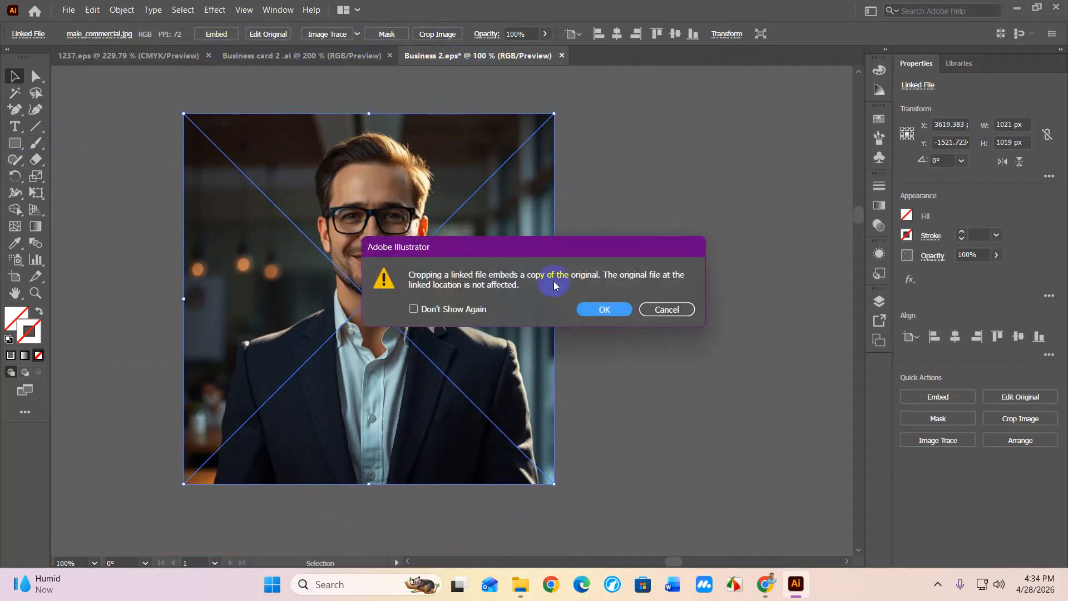
{"action": "left_click", "coordinate": [596, 307]}
{"action": "left_click_drag", "start_coordinate": [392, 216], "coordinate": [418, 201]}
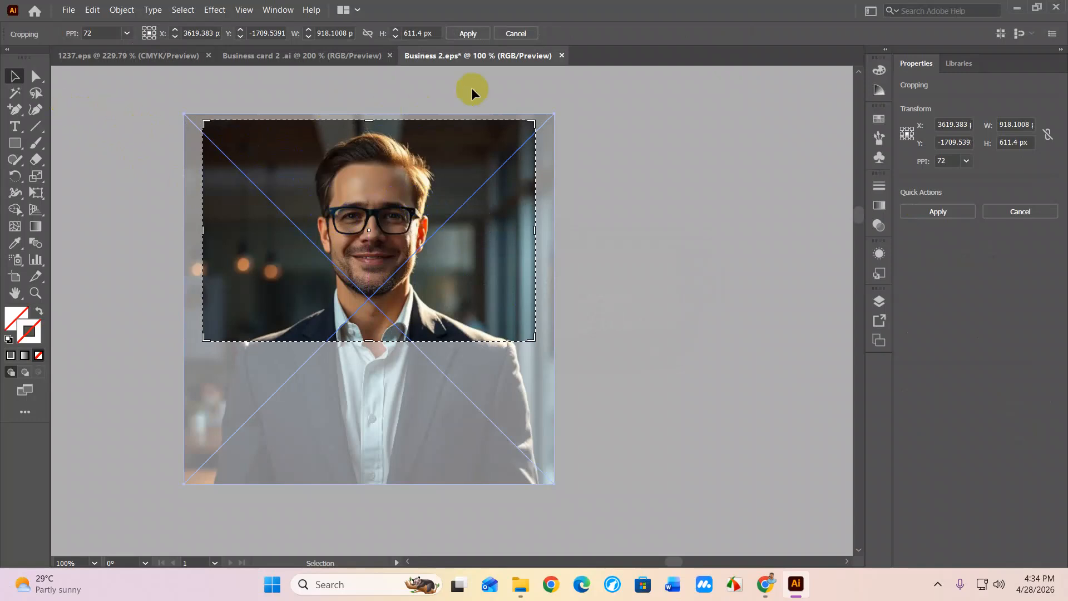
{"action": "left_click", "coordinate": [515, 33]}
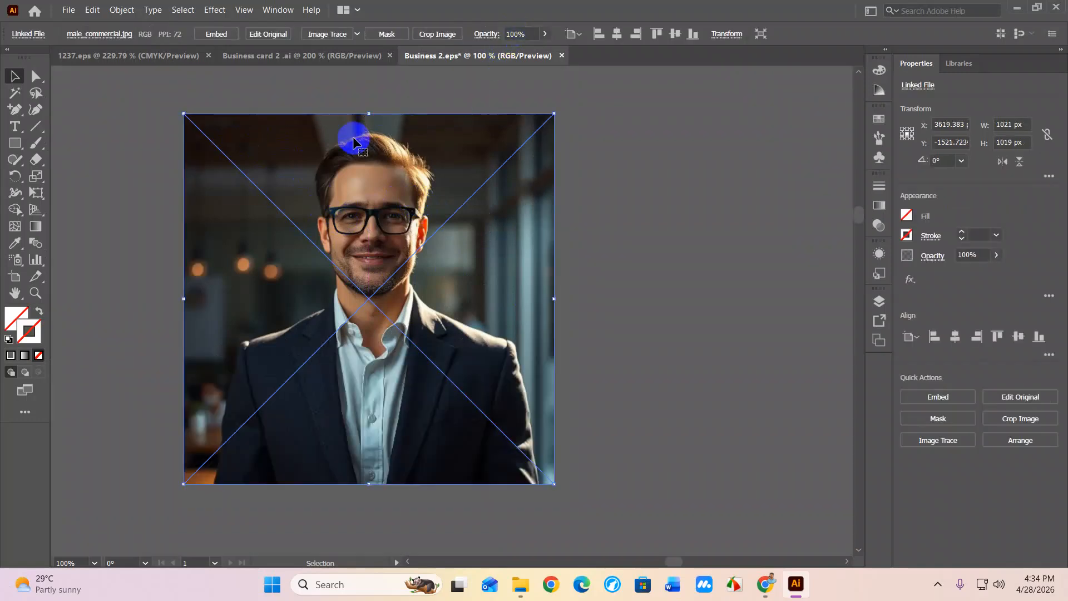
Crop the linked portrait to about 919 by 805 px around the head and upper body
{"action": "left_click", "coordinate": [23, 147]}
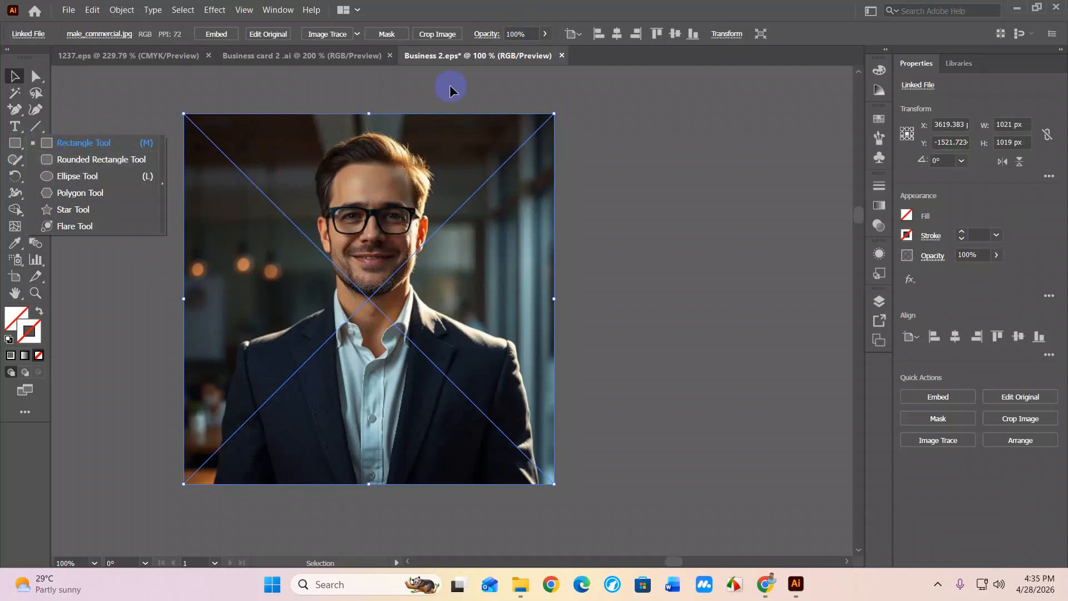
{"action": "left_click", "coordinate": [436, 35]}
{"action": "left_click", "coordinate": [602, 309]}
{"action": "left_click", "coordinate": [473, 308]}
{"action": "left_click", "coordinate": [596, 309]}
{"action": "left_click_drag", "start_coordinate": [345, 155], "coordinate": [368, 159]}
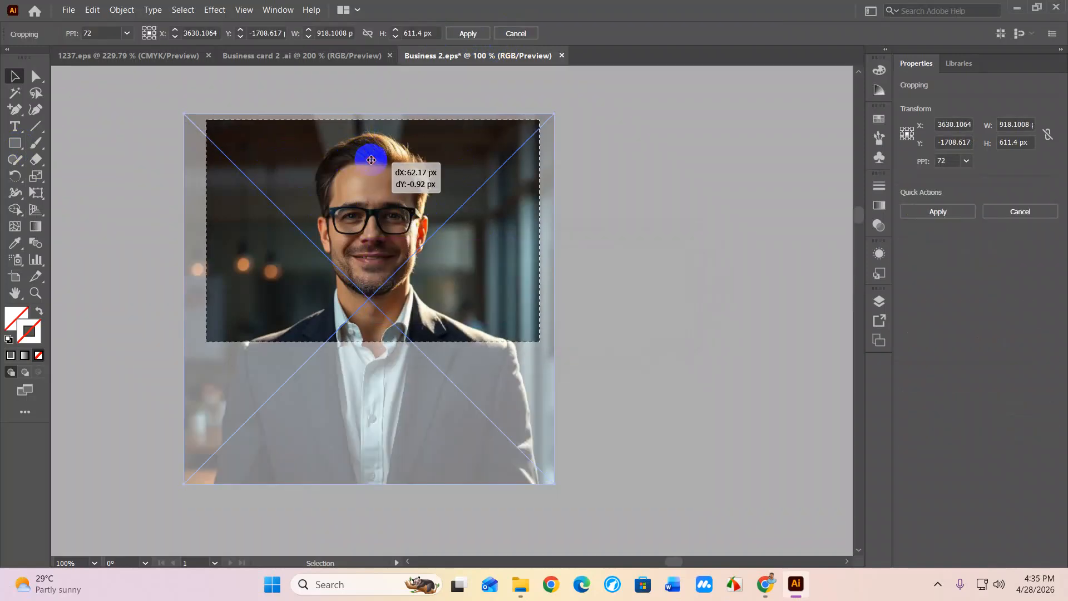
{"action": "left_click_drag", "start_coordinate": [377, 339], "coordinate": [371, 411]}
{"action": "left_click", "coordinate": [468, 33]}
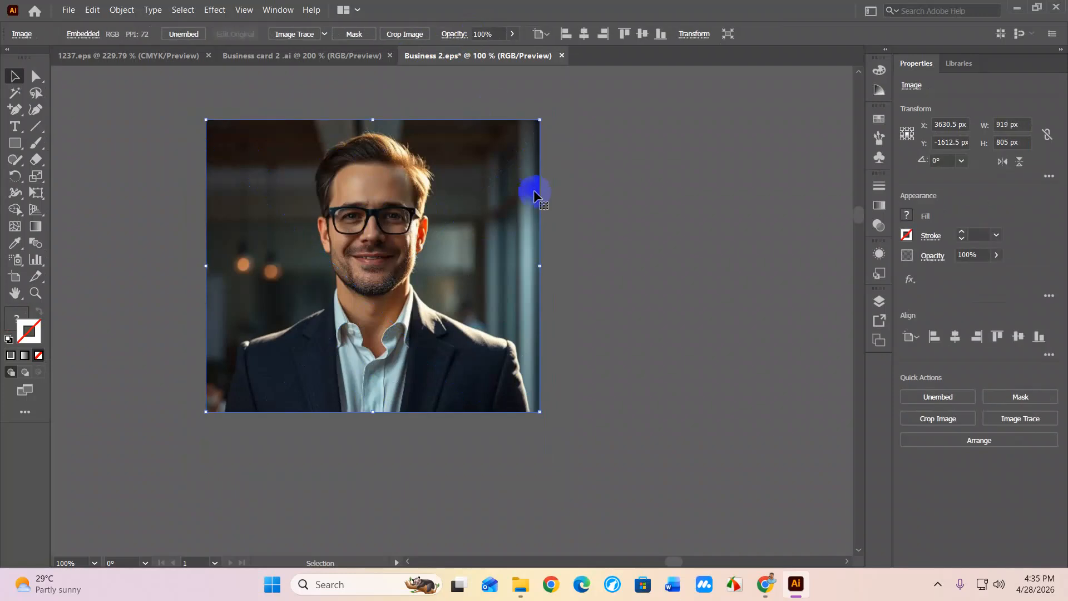
Undo the portrait crop and reselect the linked image
{"action": "key", "text": "ctrl+z"}
{"action": "left_click", "coordinate": [600, 191]}
{"action": "left_click", "coordinate": [468, 203]}
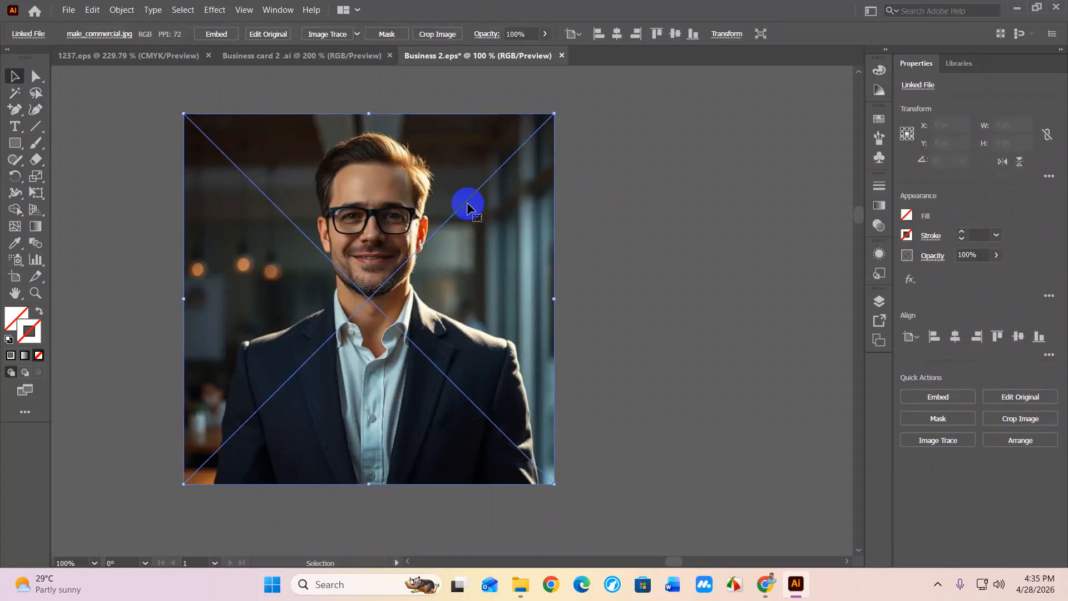
Draw a closed, curved freeform path about 865 by 853 px around the man's head and shoulders with the Pen tool
{"action": "right_click", "coordinate": [15, 110]}
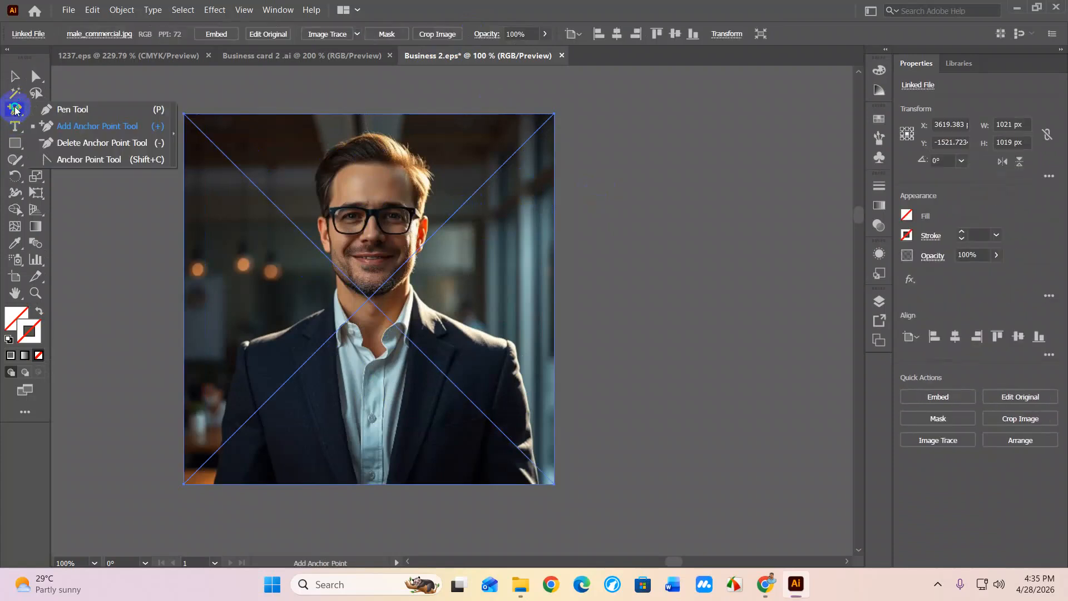
{"action": "left_click", "coordinate": [38, 111]}
{"action": "left_click_drag", "start_coordinate": [430, 432], "coordinate": [349, 427]}
{"action": "left_click_drag", "start_coordinate": [302, 387], "coordinate": [211, 310]}
{"action": "left_click_drag", "start_coordinate": [246, 195], "coordinate": [248, 149]}
{"action": "left_click_drag", "start_coordinate": [301, 127], "coordinate": [332, 127]}
{"action": "left_click_drag", "start_coordinate": [439, 139], "coordinate": [466, 167]}
{"action": "left_click_drag", "start_coordinate": [490, 231], "coordinate": [520, 273]}
{"action": "left_click_drag", "start_coordinate": [524, 331], "coordinate": [503, 381]}
{"action": "left_click_drag", "start_coordinate": [431, 431], "coordinate": [399, 435]}
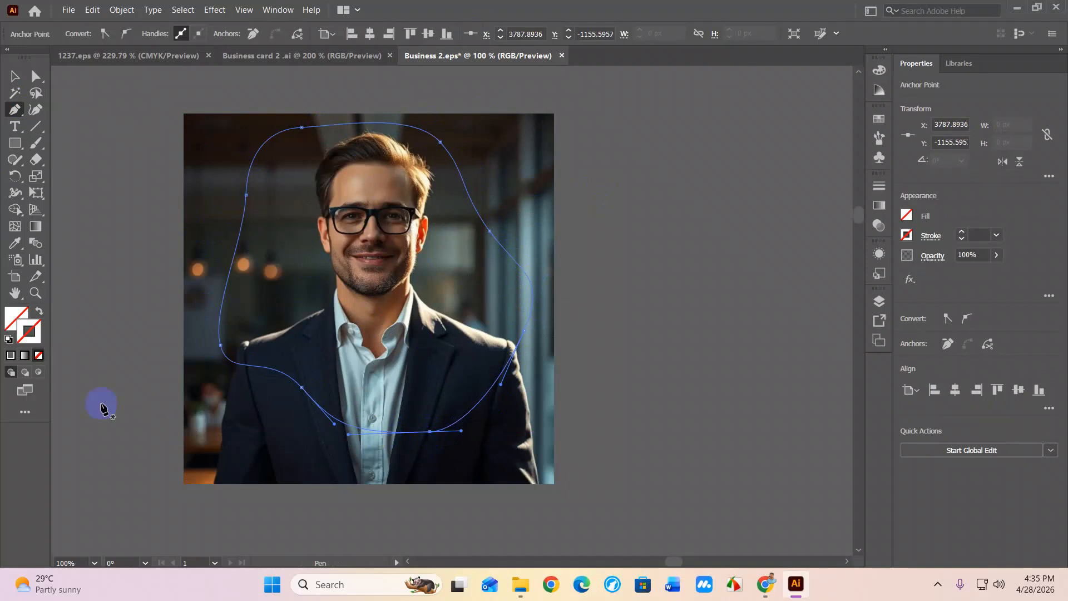
Fill the freeform path with white and use it as a clipping mask on the portrait
{"action": "left_click", "coordinate": [12, 317]}
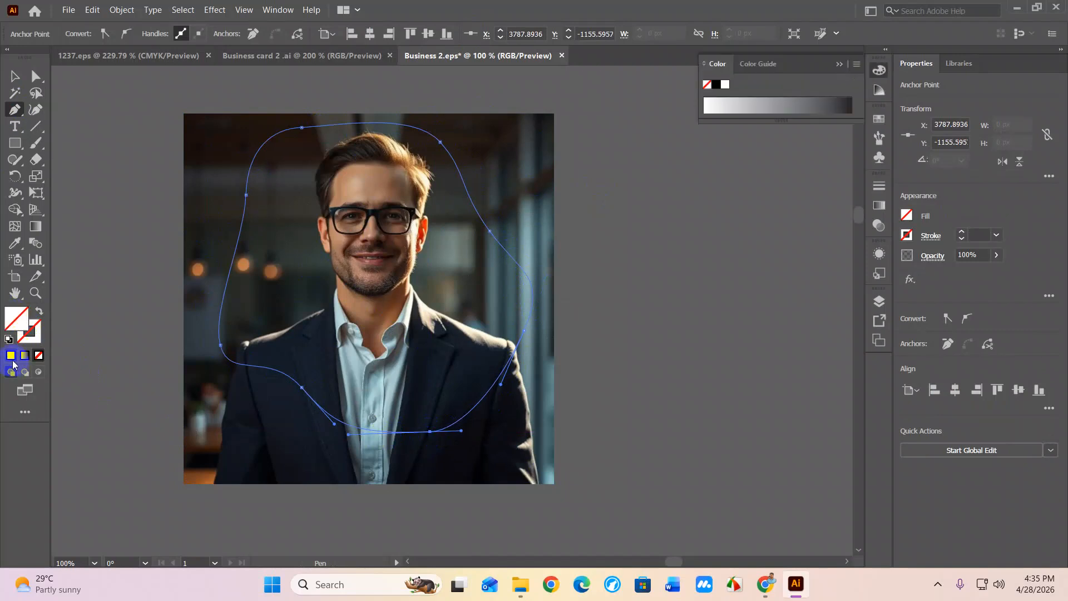
{"action": "left_click", "coordinate": [11, 357]}
{"action": "key", "text": "v"}
{"action": "left_click", "coordinate": [120, 113]}
{"action": "left_click_drag", "start_coordinate": [162, 141], "coordinate": [428, 315]}
{"action": "right_click", "coordinate": [400, 179]}
{"action": "left_click", "coordinate": [465, 303]}
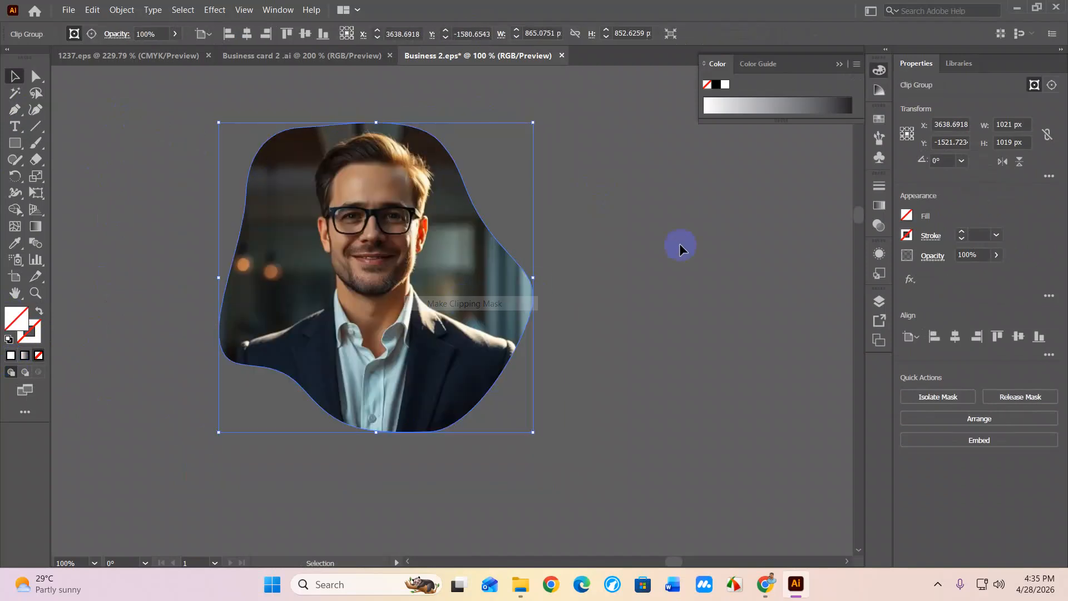
{"action": "left_click", "coordinate": [677, 246]}
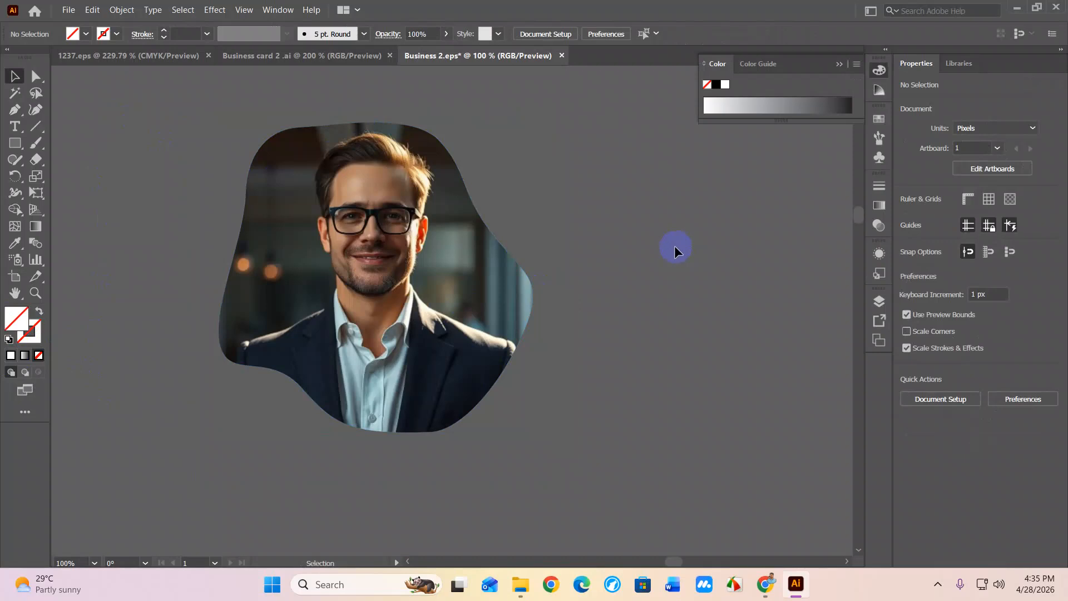
Undo the freeform clipping mask and delete the white freeform shape
{"action": "key", "text": "ctrl+z"}
{"action": "left_click", "coordinate": [509, 261]}
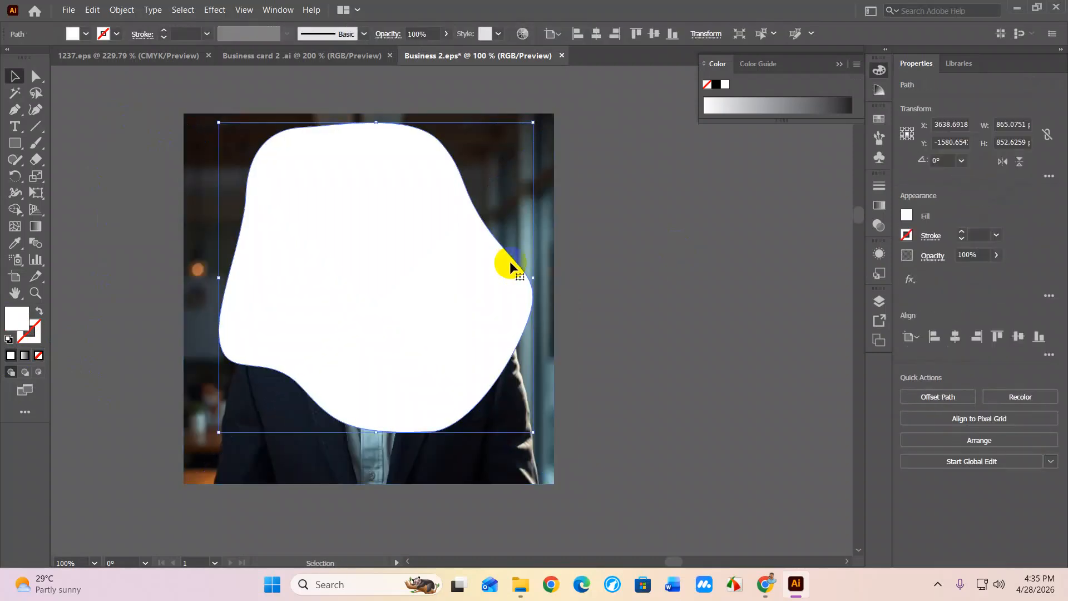
{"action": "key", "text": "Delete"}
Draw a white circle about 789 px in diameter and position it over the man's head and shoulders
{"action": "left_click", "coordinate": [15, 143]}
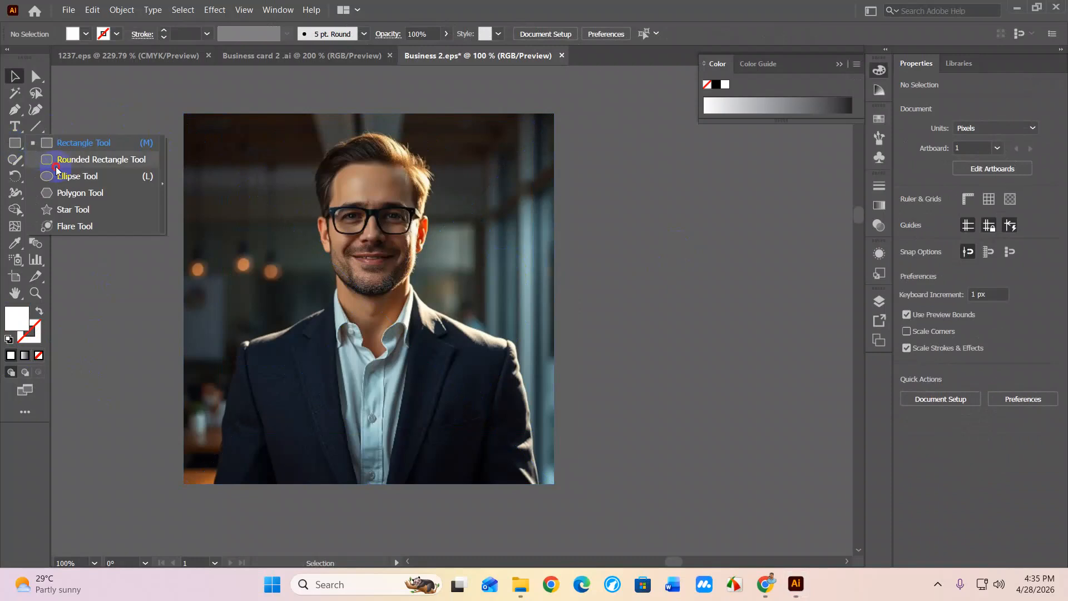
{"action": "left_click", "coordinate": [15, 143]}
{"action": "left_click", "coordinate": [57, 176]}
{"action": "left_click_drag", "start_coordinate": [231, 133], "coordinate": [520, 418]}
{"action": "key", "text": "v"}
{"action": "left_click_drag", "start_coordinate": [417, 317], "coordinate": [416, 312]}
{"action": "left_click", "coordinate": [385, 234]}
{"action": "left_click", "coordinate": [592, 234]}
Make a clipping mask from the circle and the portrait, then deselect the result
{"action": "left_click", "coordinate": [454, 209]}
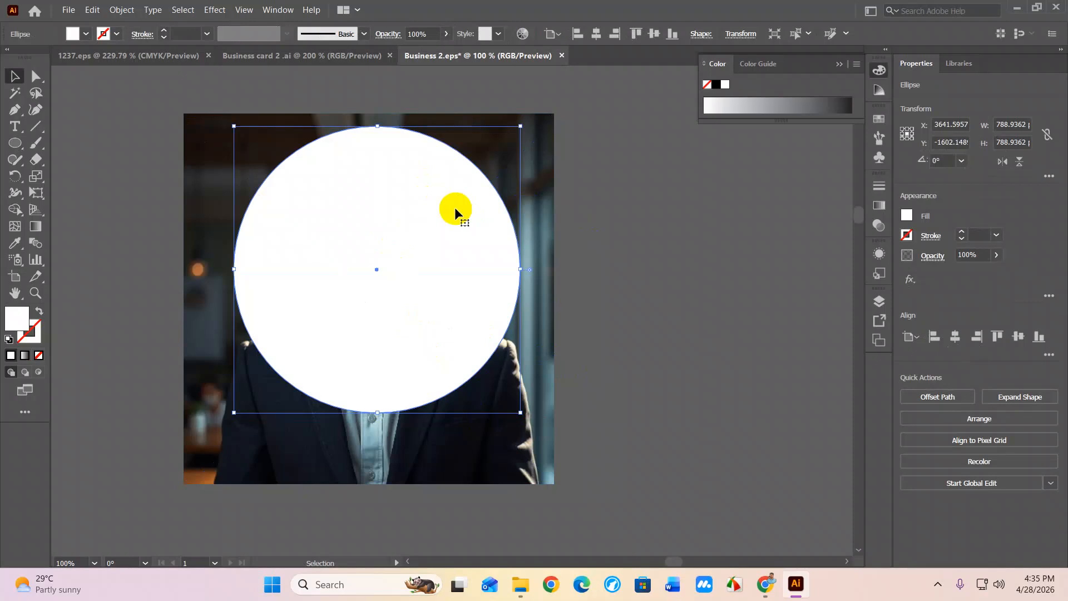
{"action": "left_click", "coordinate": [538, 159], "text": "shift"}
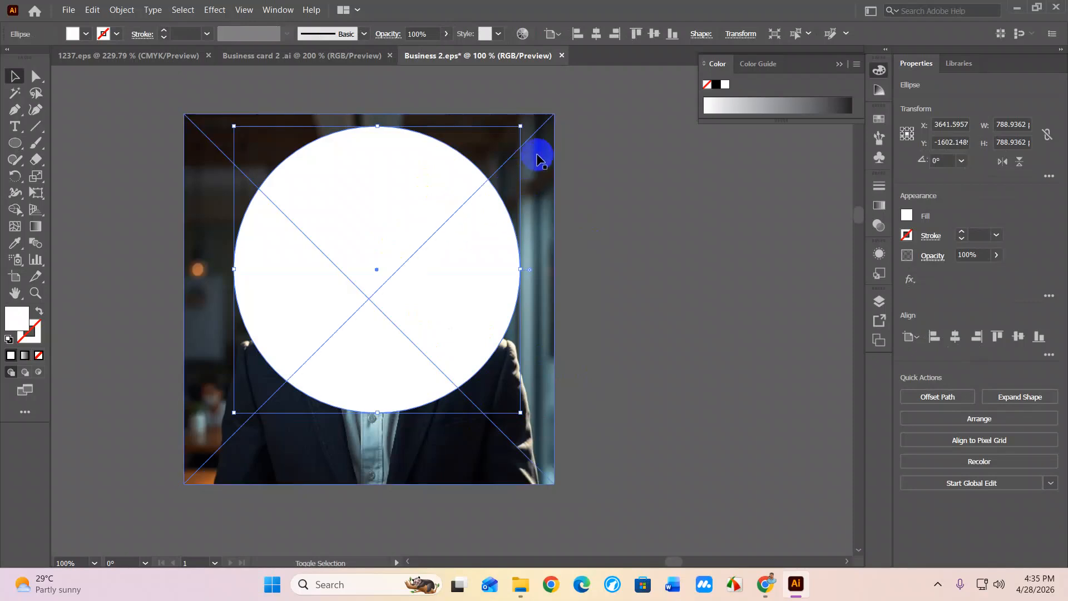
{"action": "right_click", "coordinate": [425, 181]}
{"action": "left_click", "coordinate": [482, 301]}
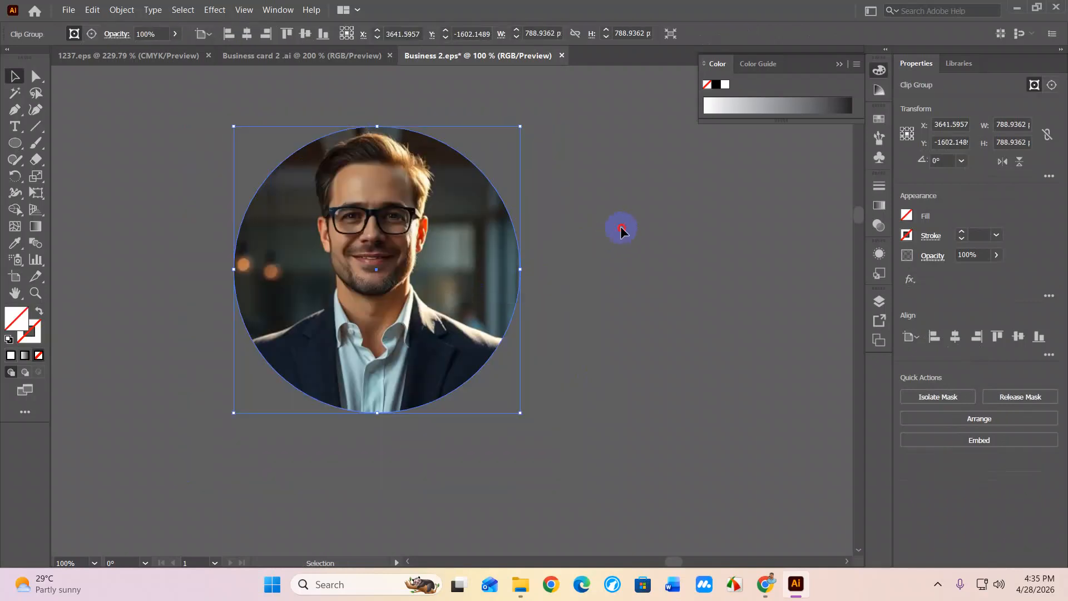
{"action": "left_click", "coordinate": [621, 228]}
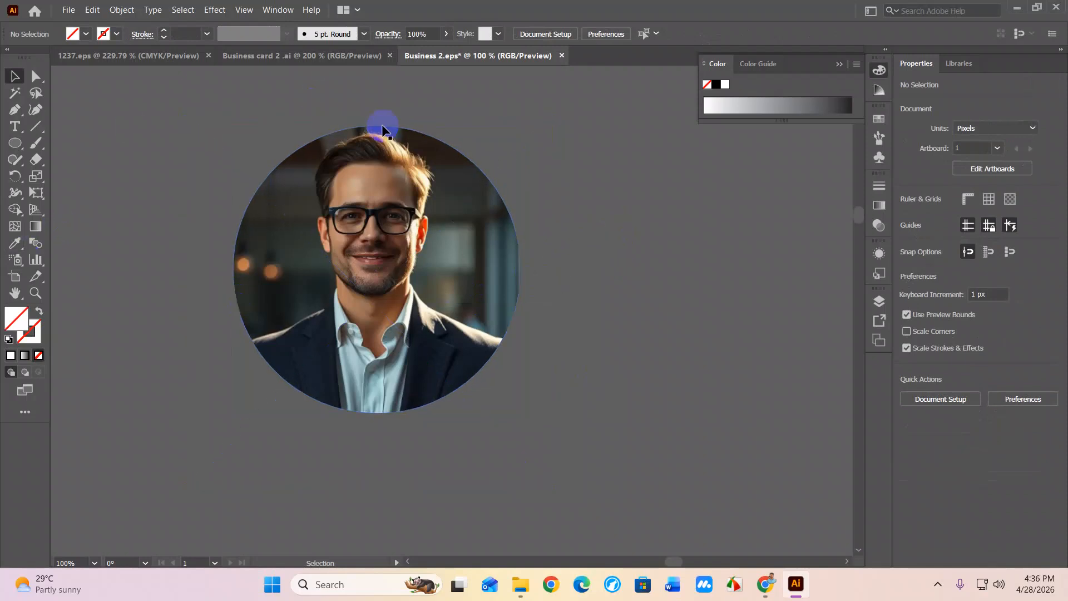
Draw a circle about 824 px in diameter around the circular portrait
{"action": "left_click_drag", "start_coordinate": [15, 143], "coordinate": [59, 172]}
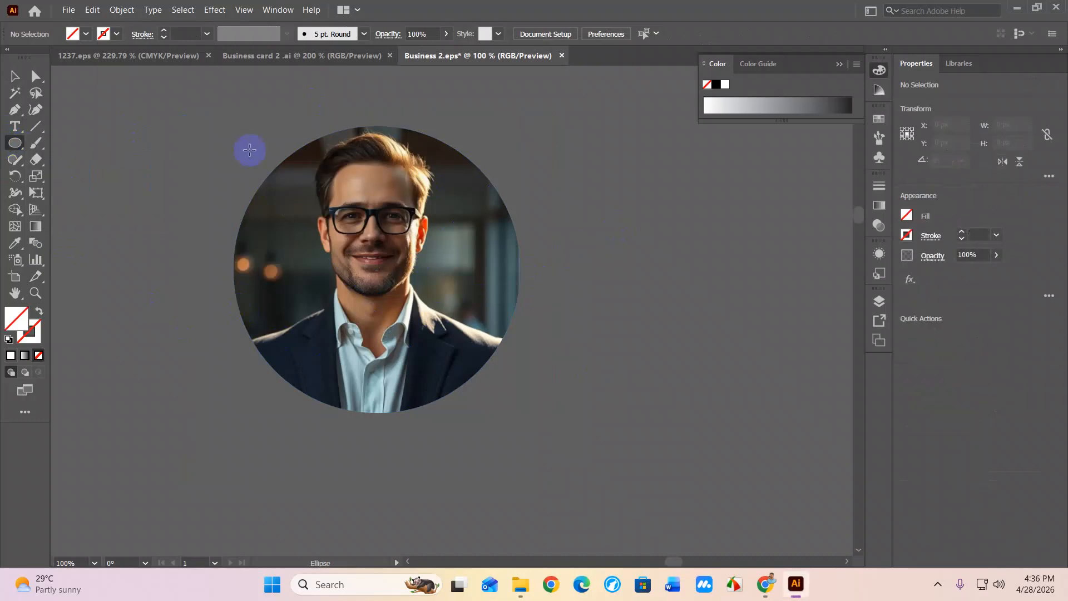
{"action": "left_click_drag", "start_coordinate": [234, 117], "coordinate": [529, 416]}
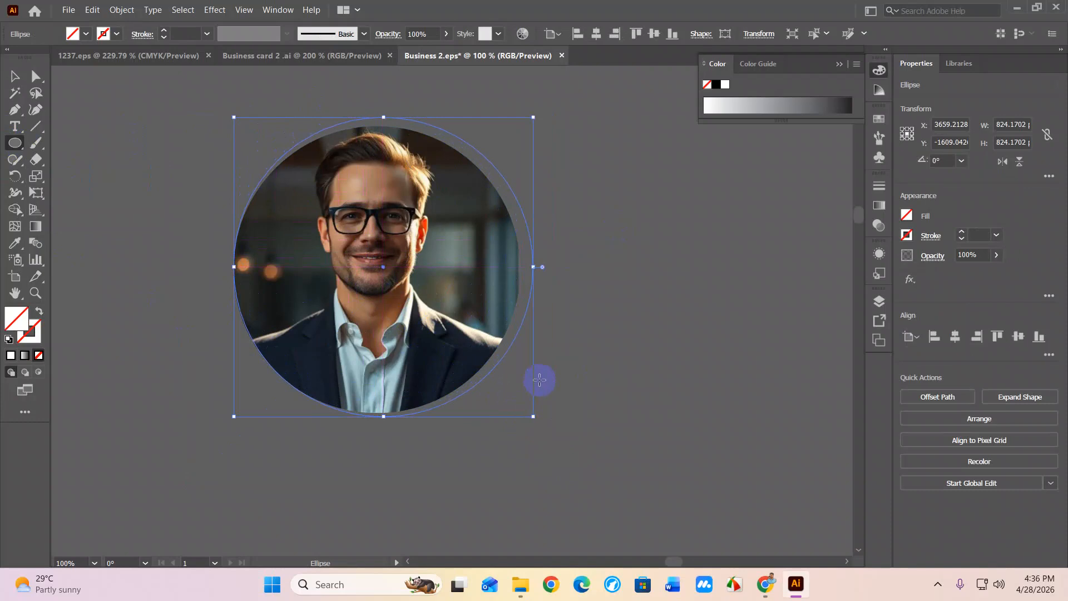
{"action": "key", "text": "v"}
Give the new circle a white stroke with a weight of 6 pt and no fill
{"action": "left_click", "coordinate": [29, 332]}
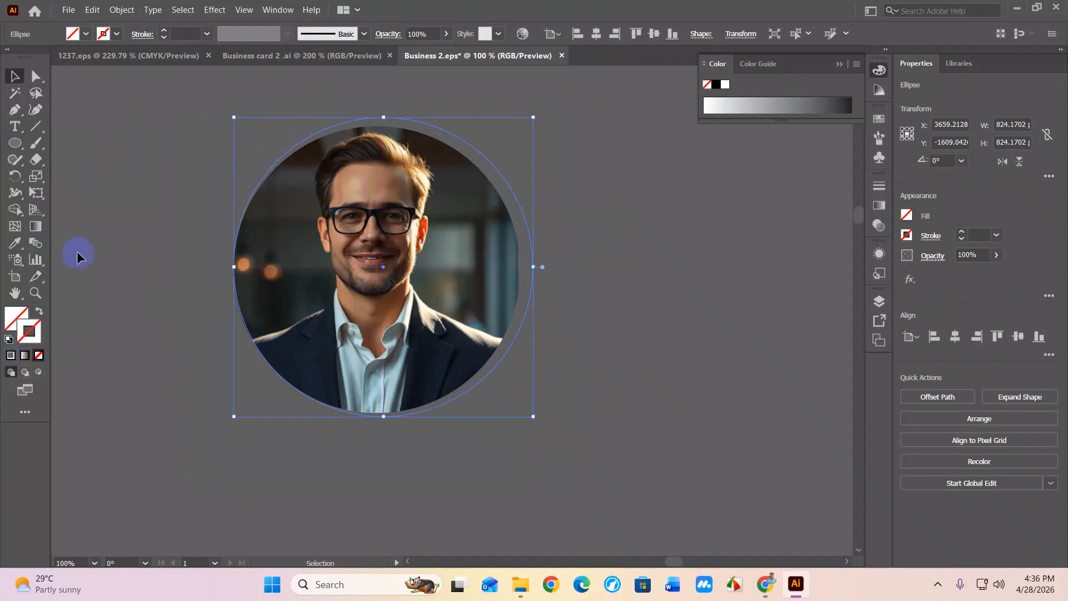
{"action": "left_click", "coordinate": [10, 357]}
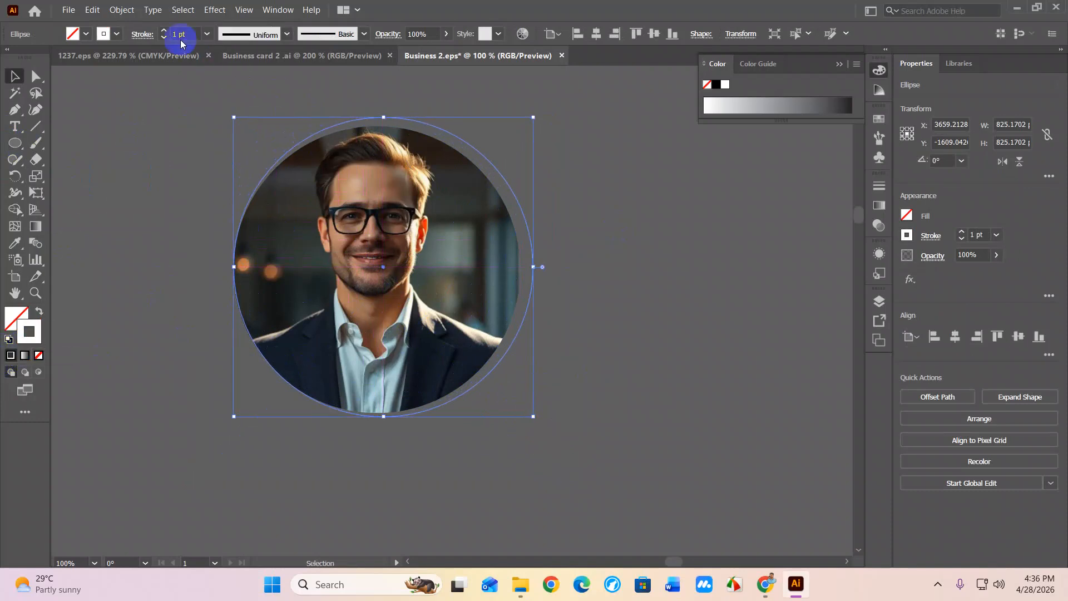
{"action": "left_click", "coordinate": [163, 32]}
{"action": "left_click", "coordinate": [163, 31]}
{"action": "left_click", "coordinate": [162, 31]}
{"action": "left_click", "coordinate": [163, 32]}
{"action": "left_click", "coordinate": [163, 31]}
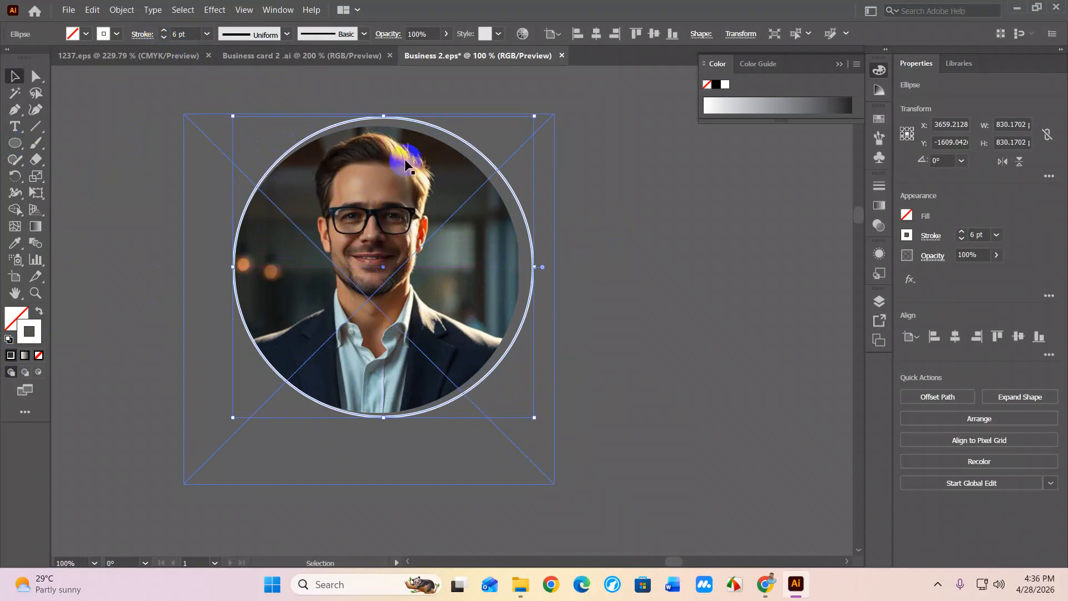
Nudge the white ring left and slightly down so it is centered around the portrait, then deselect it
{"action": "key", "text": "shift+Left"}
{"action": "key", "text": "shift+Down"}
{"action": "key", "text": "shift+Left"}
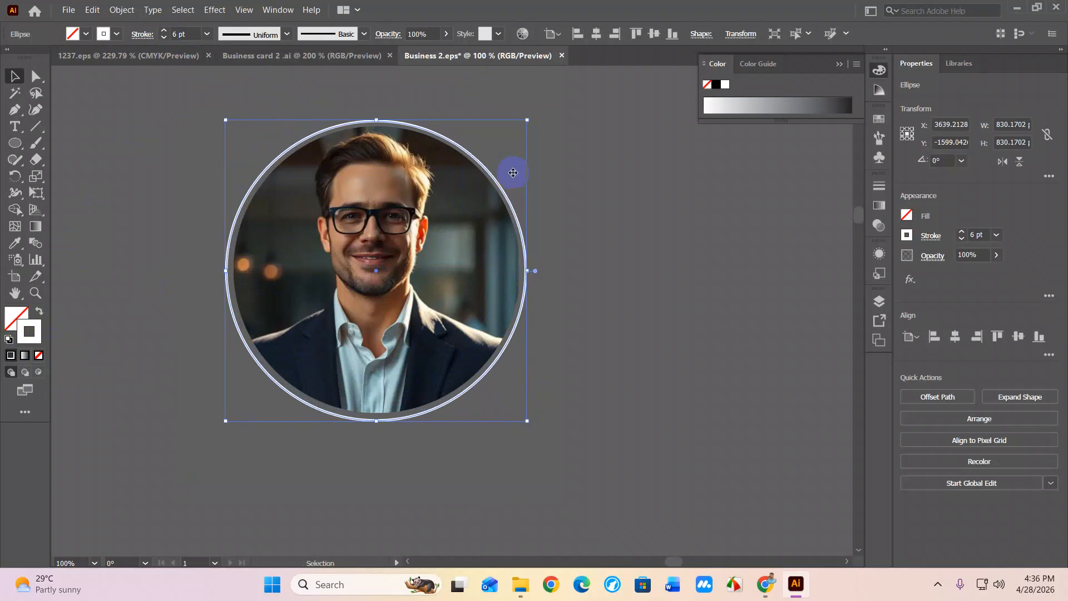
{"action": "key", "text": "Up"}
{"action": "key", "text": "Up"}
{"action": "key", "text": "Up"}
{"action": "key", "text": "Up"}
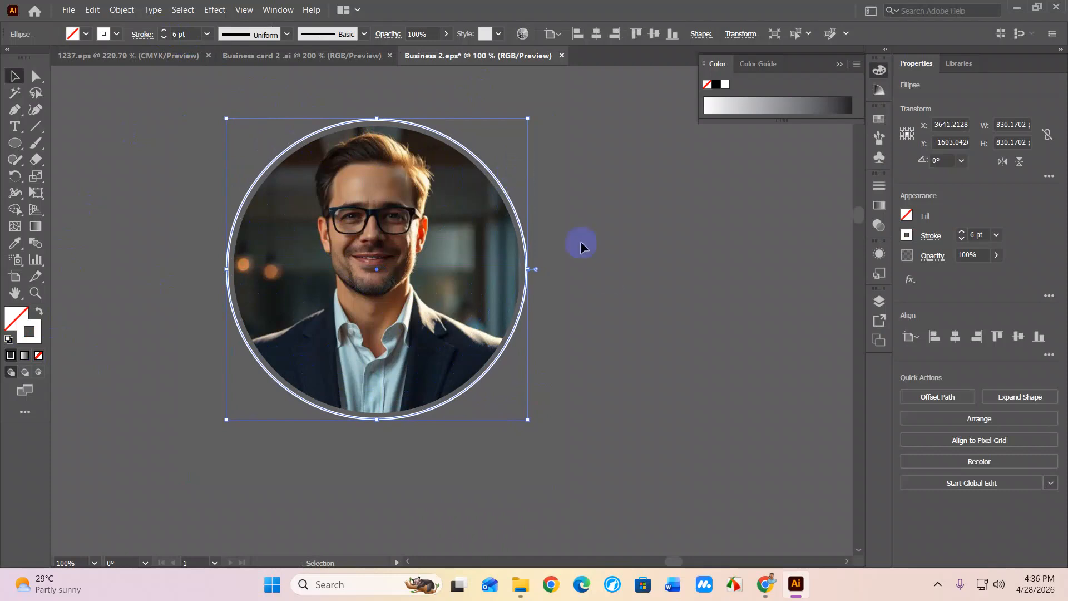
{"action": "left_click", "coordinate": [607, 277]}
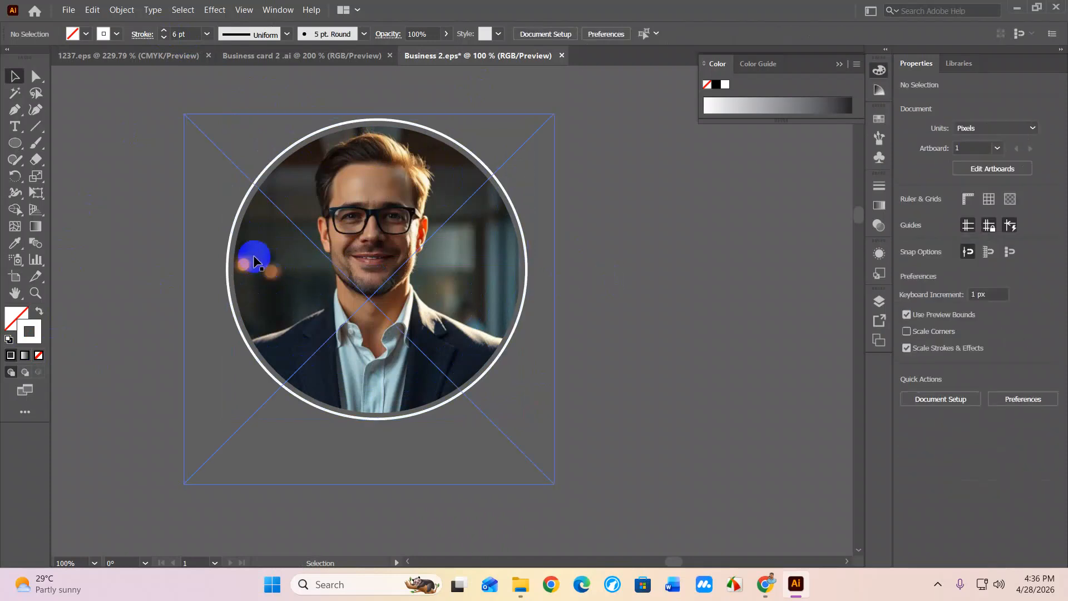
Make the white ring's stroke a dashed line with 12 pt dashes, then deselect it
{"action": "left_click", "coordinate": [232, 241]}
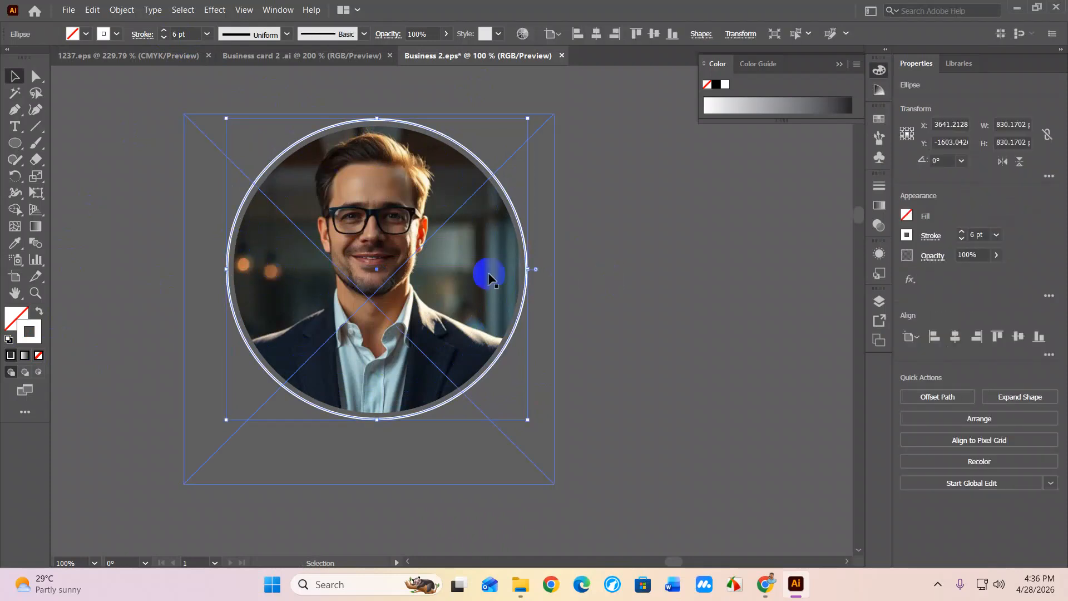
{"action": "left_click", "coordinate": [144, 38]}
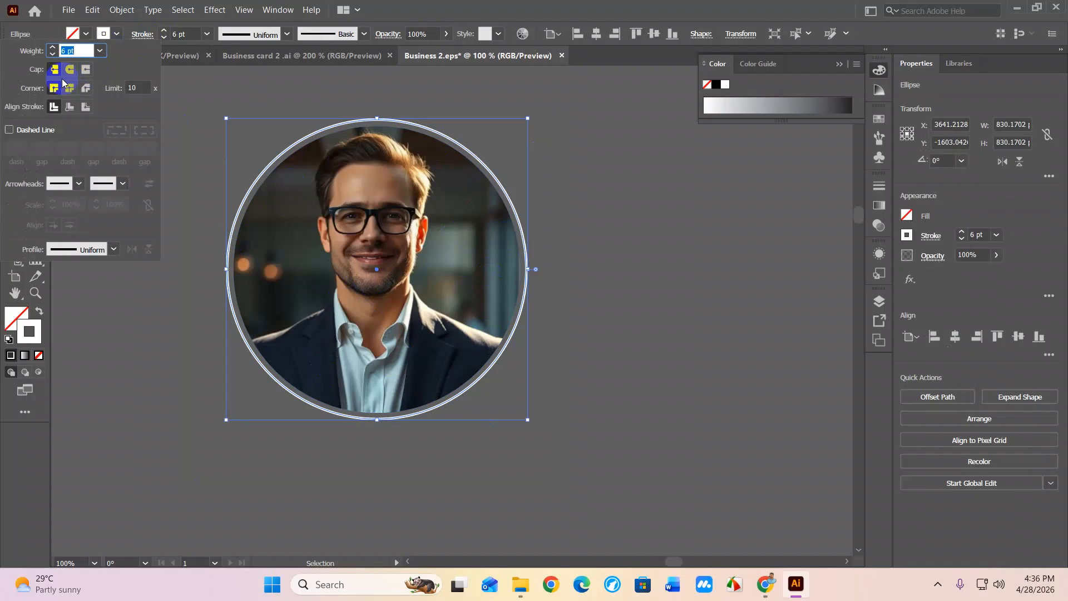
{"action": "left_click", "coordinate": [10, 130]}
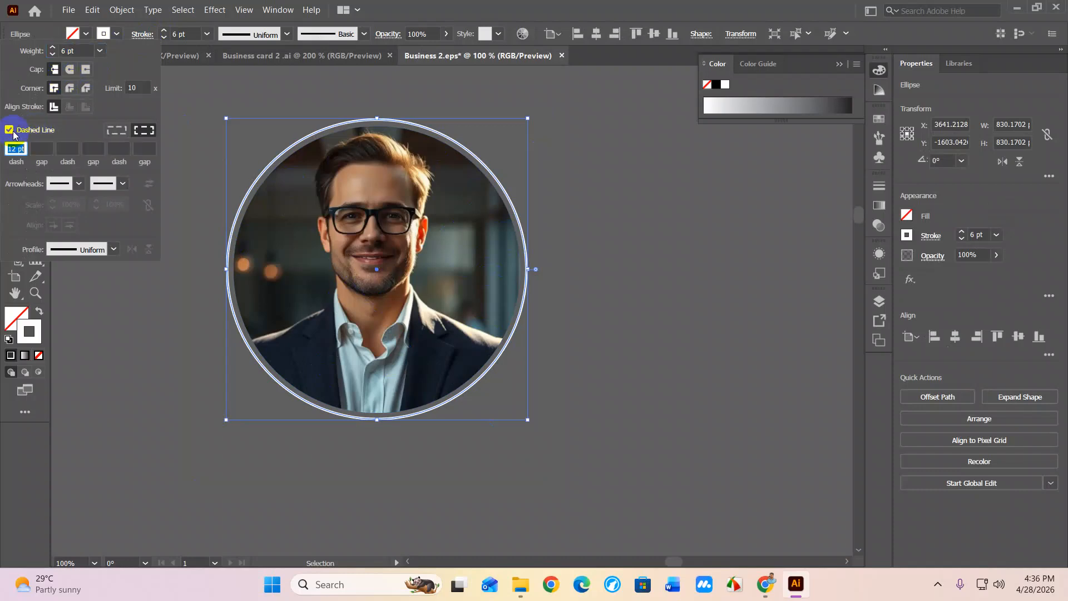
{"action": "left_click", "coordinate": [198, 213]}
{"action": "left_click", "coordinate": [198, 212]}
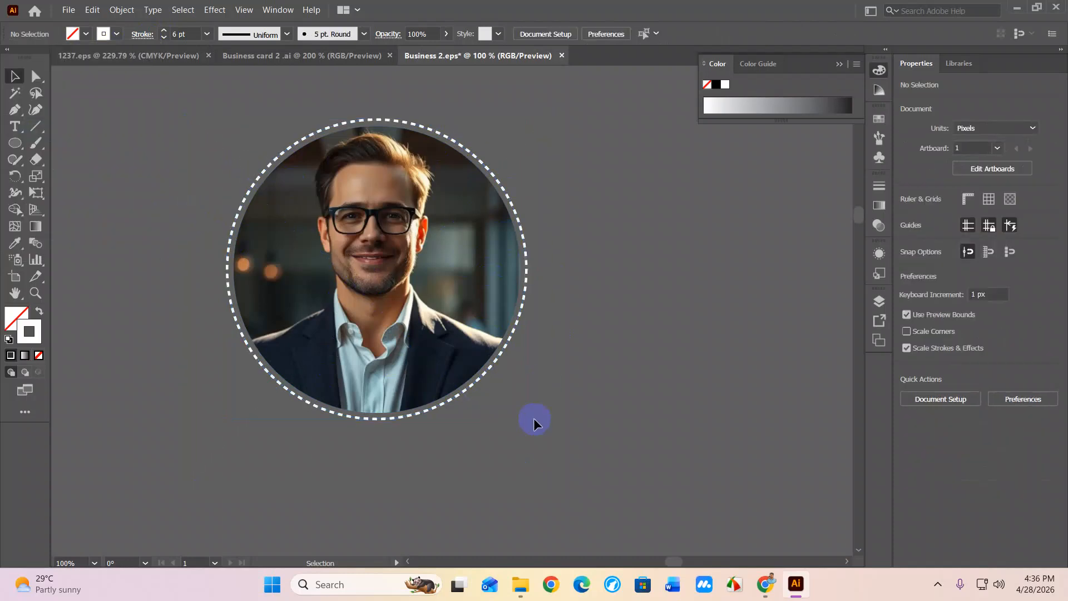
Switch the ring's dashed stroke to exact dash and gap lengths and set the gap to 50 pt
{"action": "left_click", "coordinate": [333, 127]}
{"action": "left_click", "coordinate": [131, 36]}
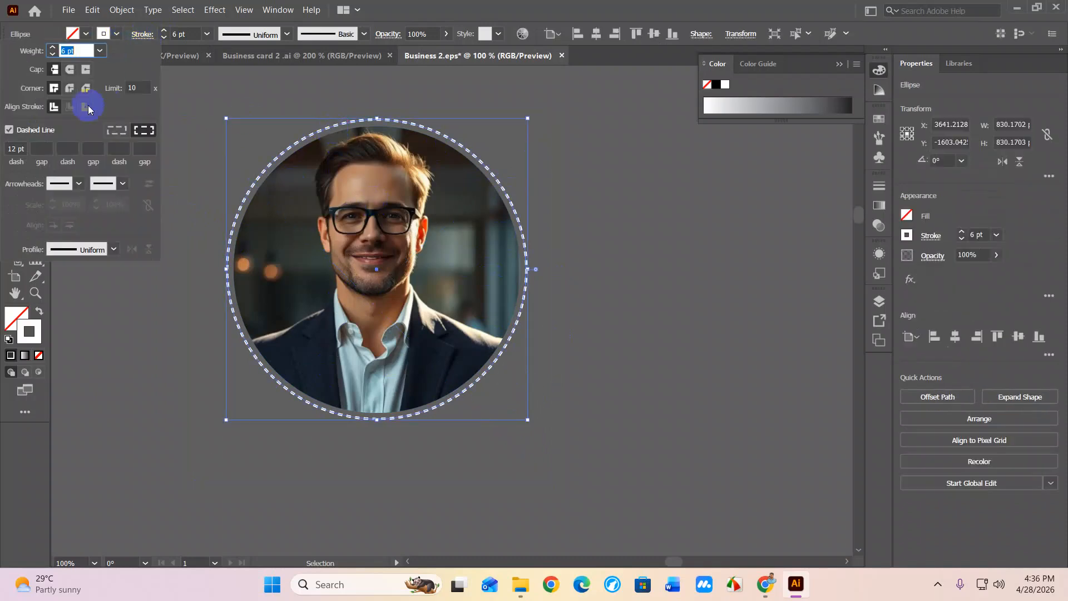
{"action": "left_click", "coordinate": [117, 132]}
{"action": "left_click", "coordinate": [42, 148]}
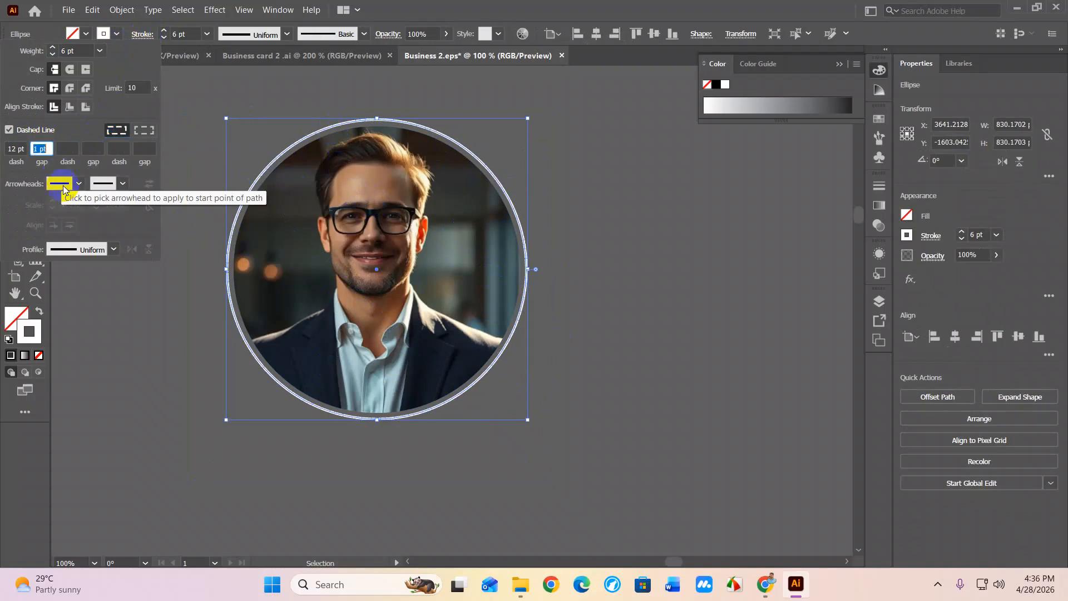
{"action": "type", "text": "50"}
{"action": "key", "text": "Return"}
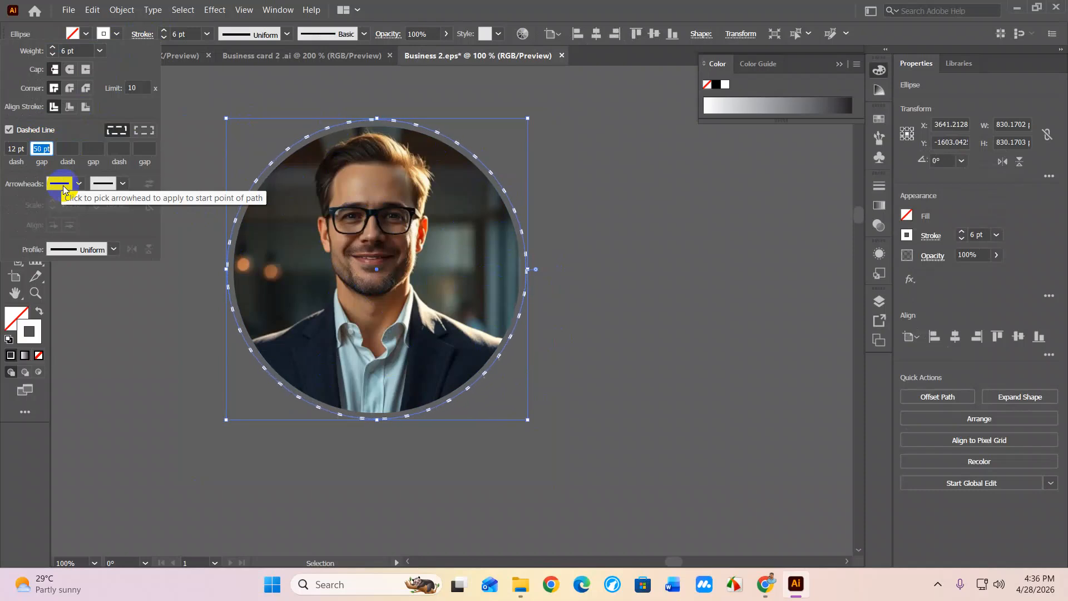
Clear the ring's gap value, try a second dash length of 22 pt, and deselect the ring
{"action": "key", "text": "BackSpace"}
{"action": "left_click", "coordinate": [68, 148]}
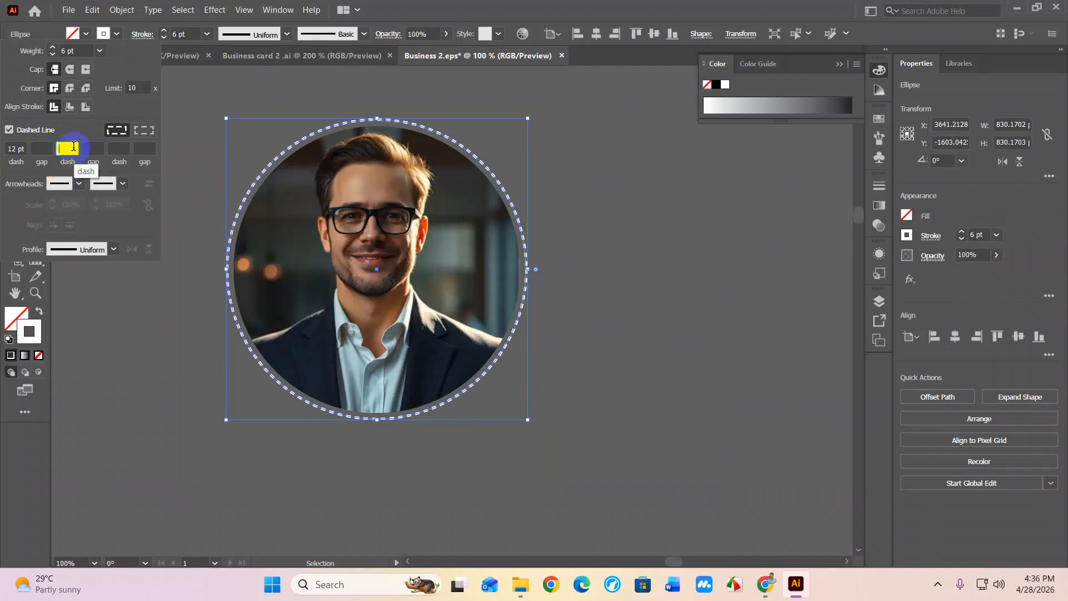
{"action": "type", "text": "25"}
{"action": "key", "text": "Return"}
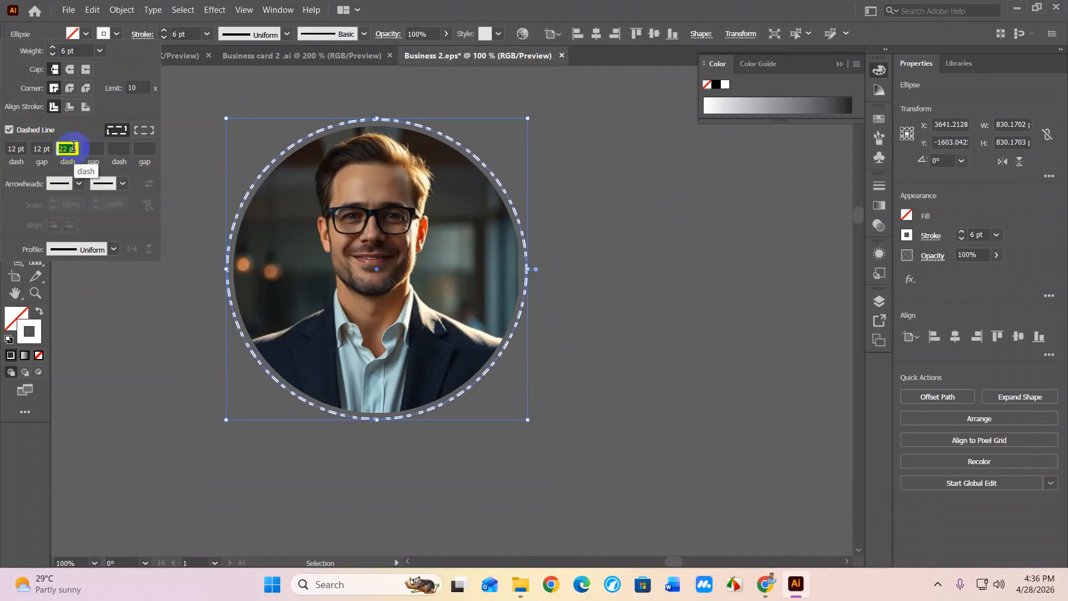
{"action": "left_click", "coordinate": [142, 400]}
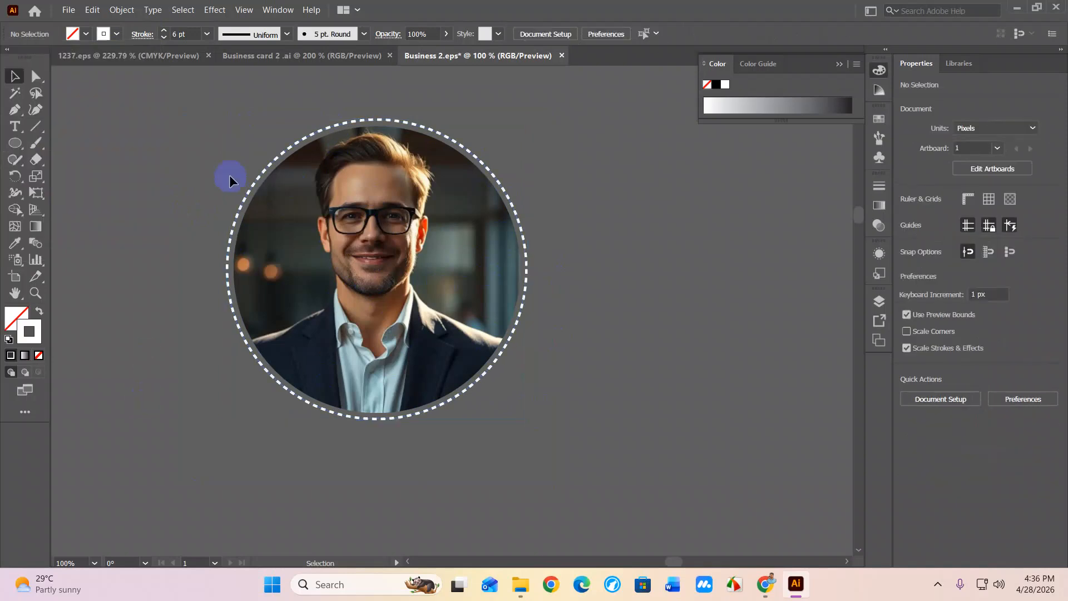
Draw a horizontal line about 1054 px long above the circular portrait
{"action": "left_click", "coordinate": [36, 126]}
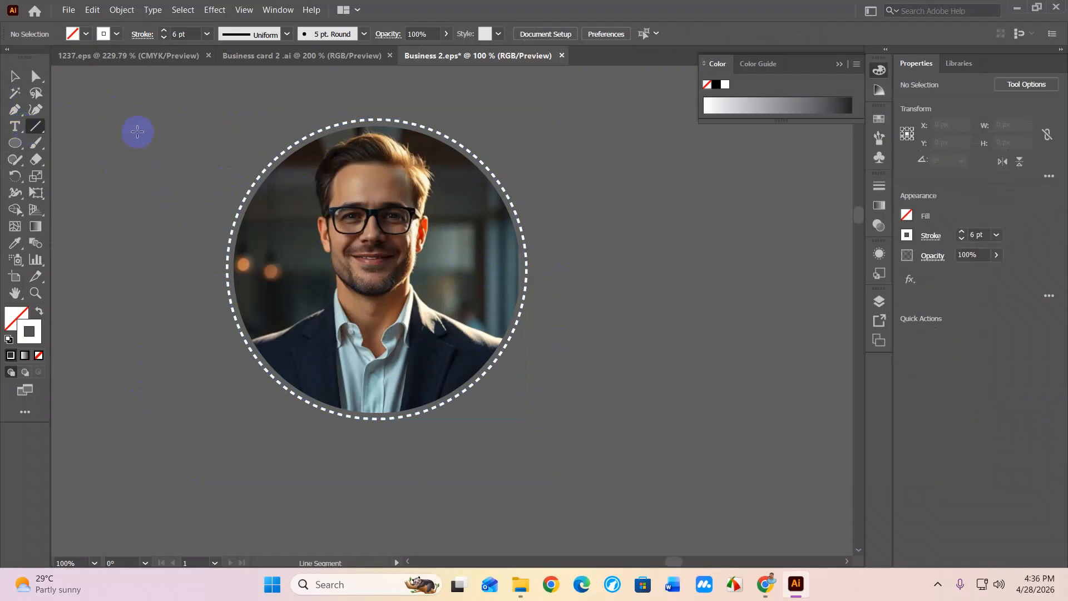
{"action": "scroll", "coordinate": [138, 131], "scroll_direction": "up", "scroll_amount": 3}
{"action": "scroll", "coordinate": [138, 131], "scroll_direction": "up", "scroll_amount": 2}
{"action": "left_click_drag", "start_coordinate": [137, 131], "coordinate": [521, 131]}
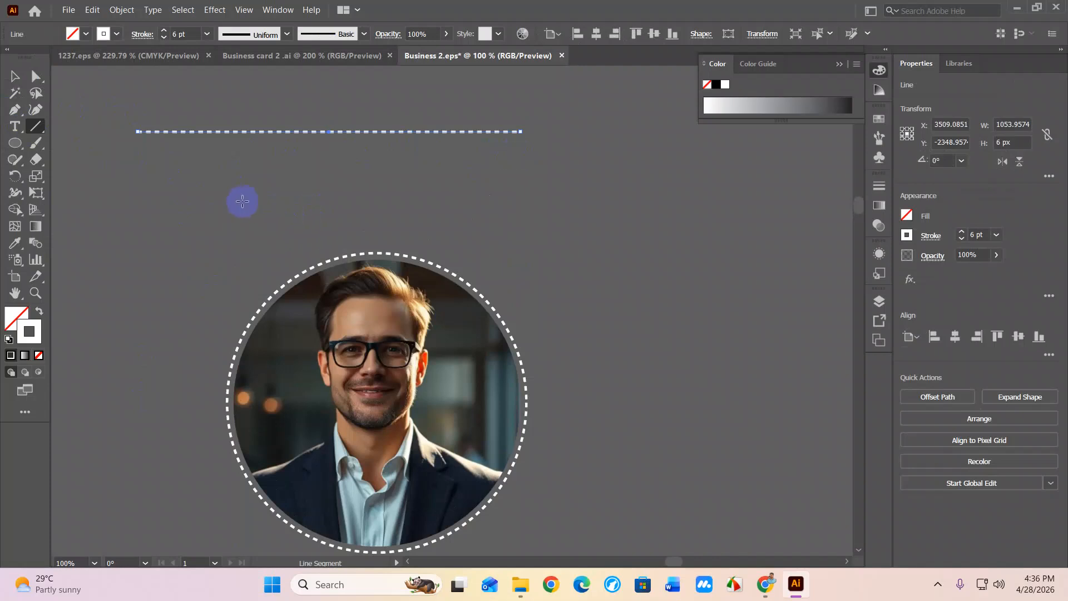
Turn off the dashed style on the horizontal line and raise its stroke weight to 130 pt
{"action": "left_click", "coordinate": [146, 34]}
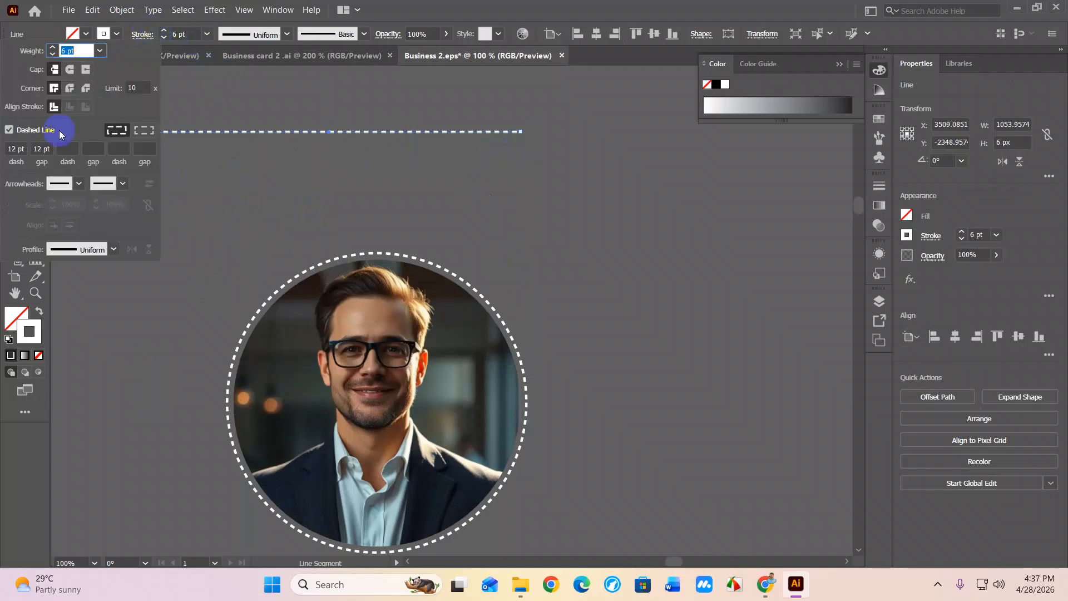
{"action": "left_click", "coordinate": [9, 130]}
{"action": "left_click", "coordinate": [142, 34]}
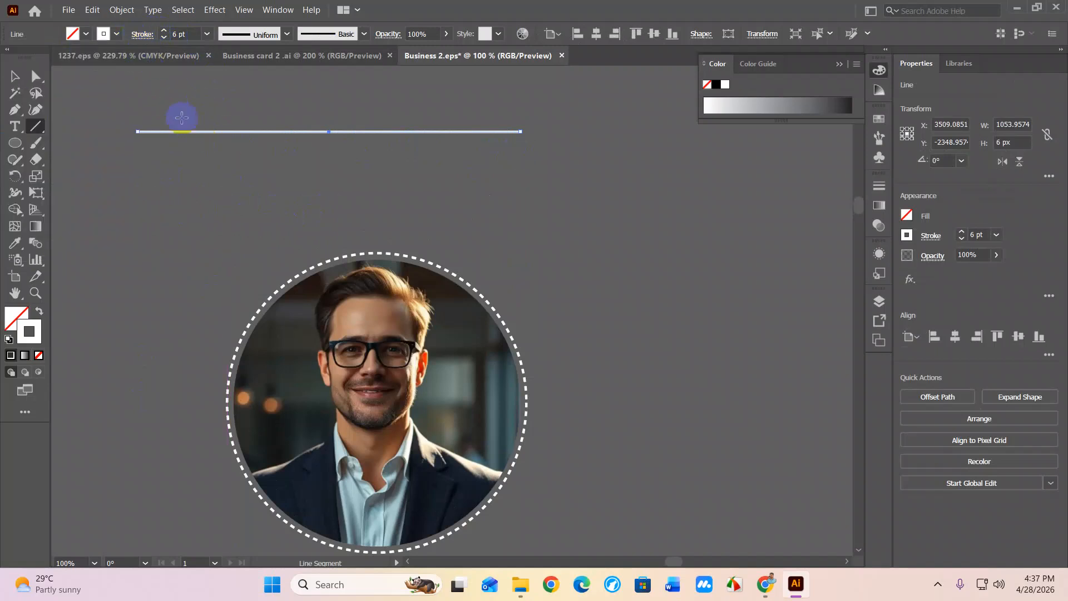
{"action": "left_click", "coordinate": [164, 31]}
{"action": "left_click", "coordinate": [165, 31]}
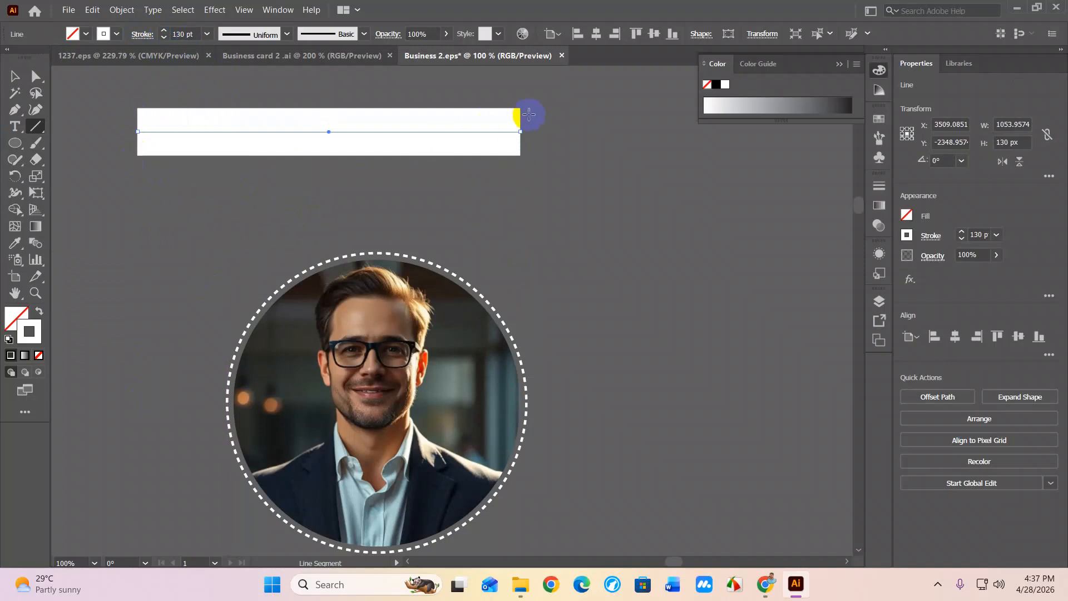
Apply a round cap to the thick white line and deselect it
{"action": "left_click", "coordinate": [142, 34]}
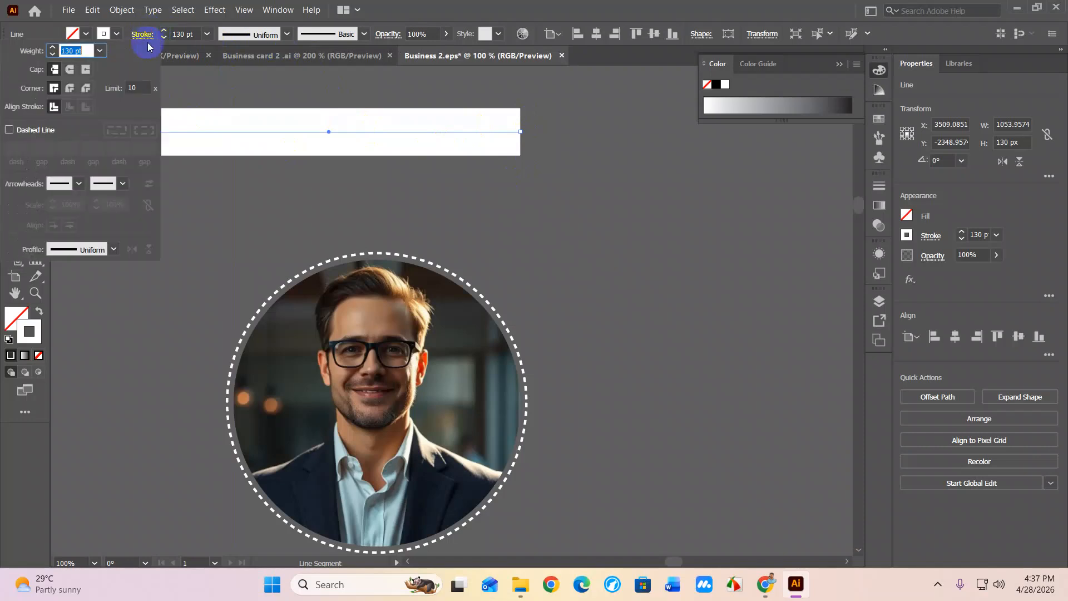
{"action": "left_click", "coordinate": [70, 70]}
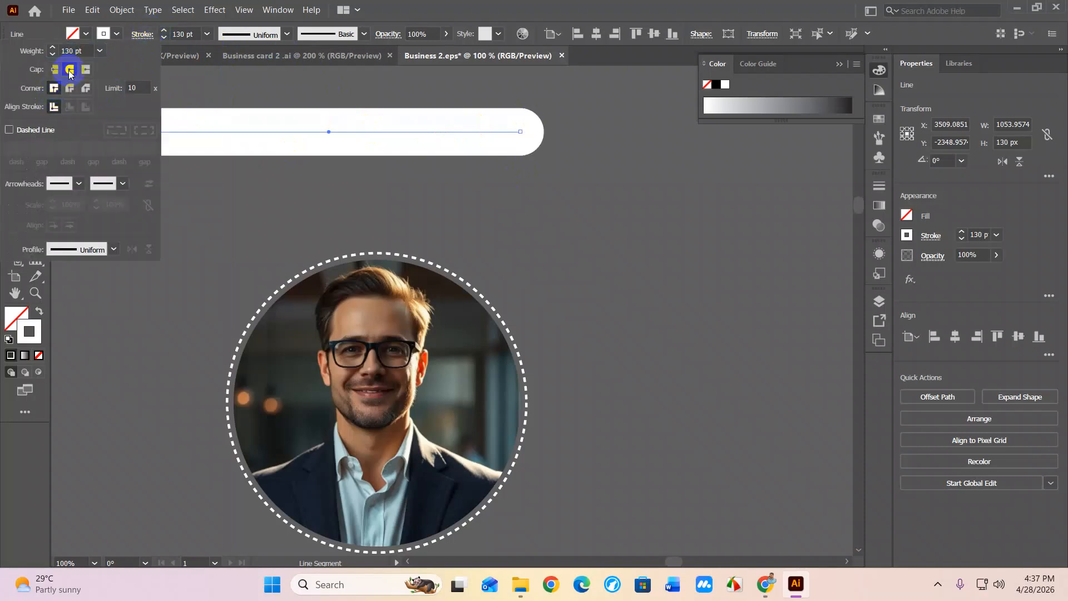
{"action": "left_click", "coordinate": [556, 145]}
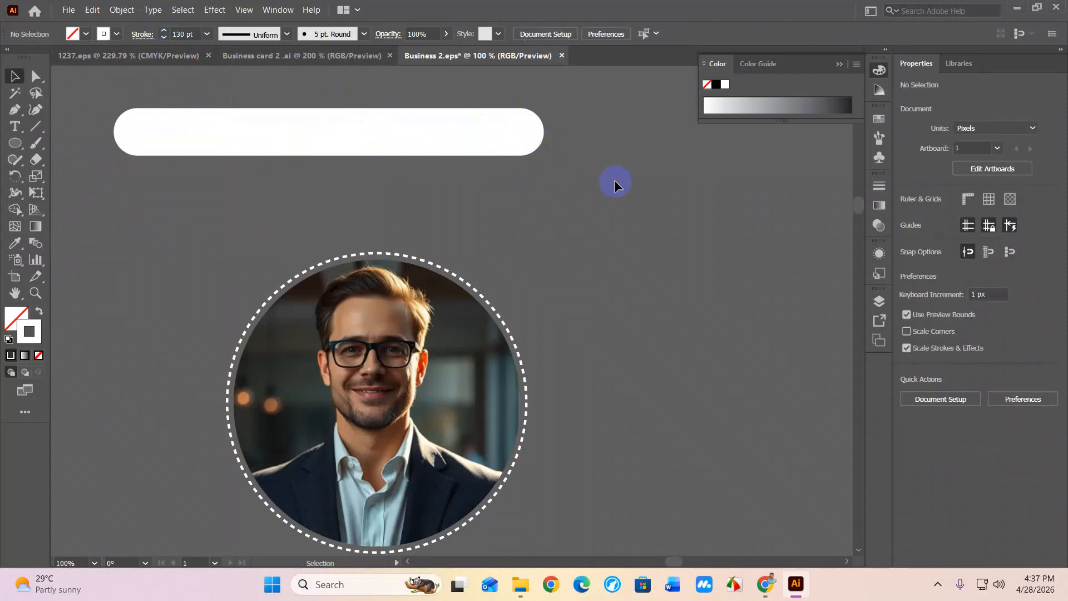
{"action": "scroll", "coordinate": [614, 179], "scroll_direction": "down", "scroll_amount": 5}
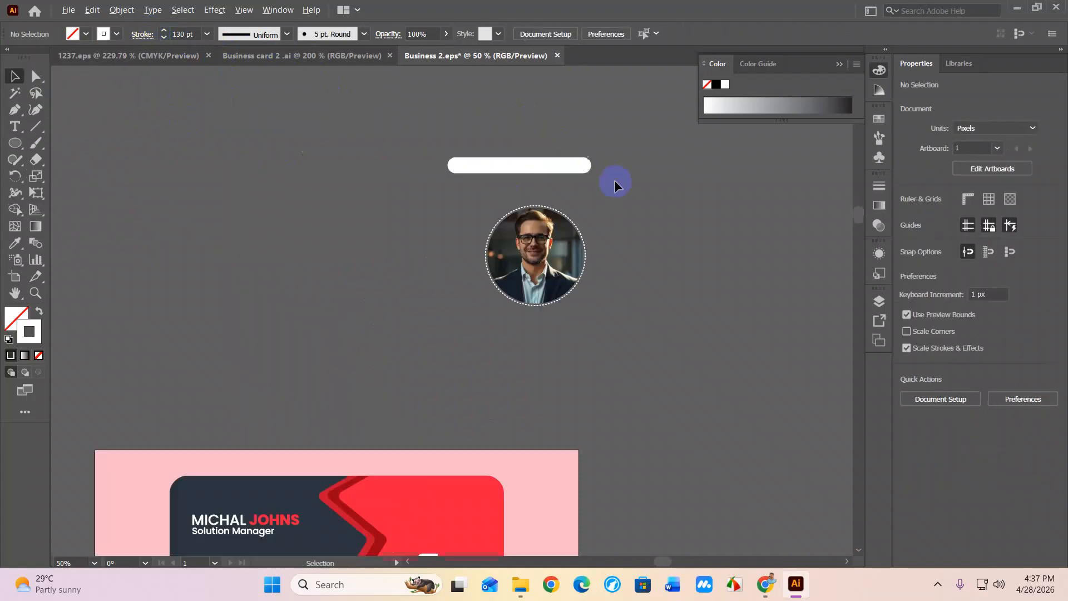
{"action": "scroll", "coordinate": [622, 223], "scroll_direction": "right", "scroll_amount": 2}
{"action": "scroll", "coordinate": [622, 222], "scroll_direction": "down", "scroll_amount": 1}
{"action": "scroll", "coordinate": [624, 267], "scroll_direction": "down", "scroll_amount": 4}
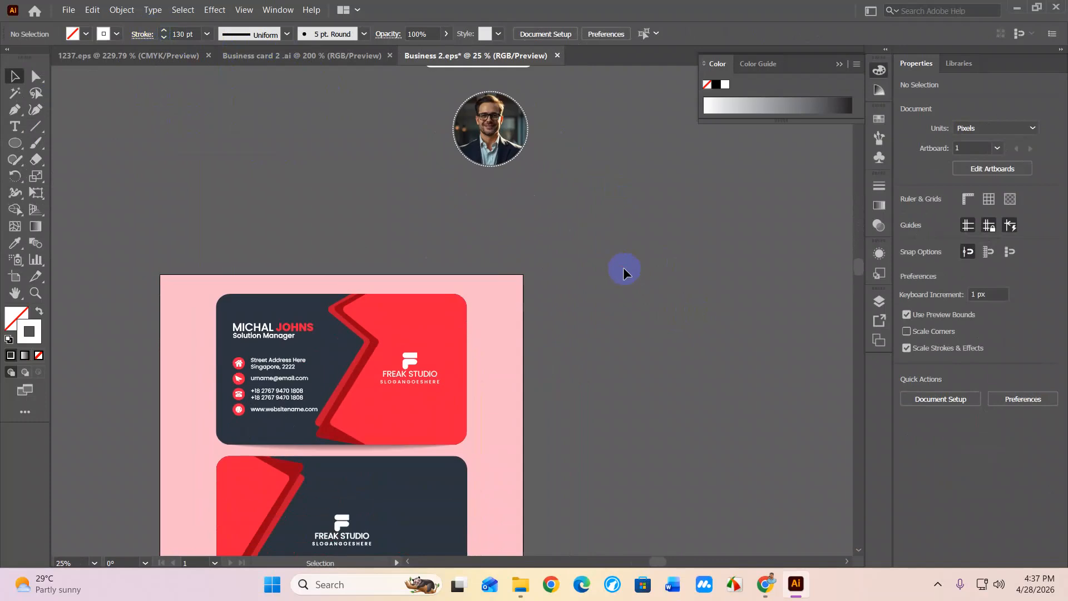
{"action": "scroll", "coordinate": [623, 267], "scroll_direction": "up", "scroll_amount": 3}
{"action": "scroll", "coordinate": [623, 267], "scroll_direction": "up", "scroll_amount": 2}
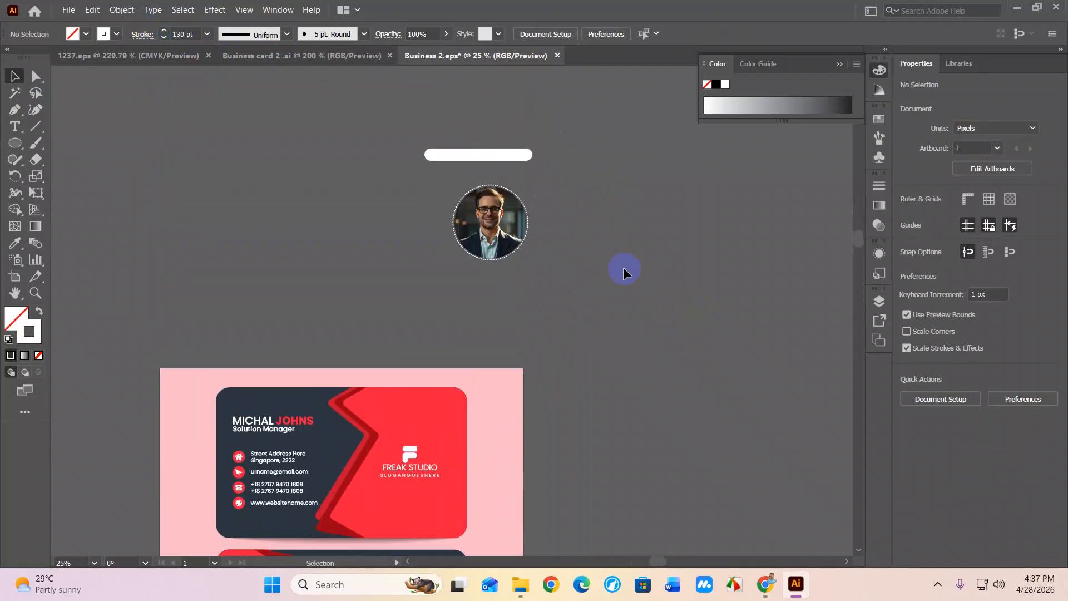
{"action": "scroll", "coordinate": [560, 145], "scroll_direction": "up", "scroll_amount": 1}
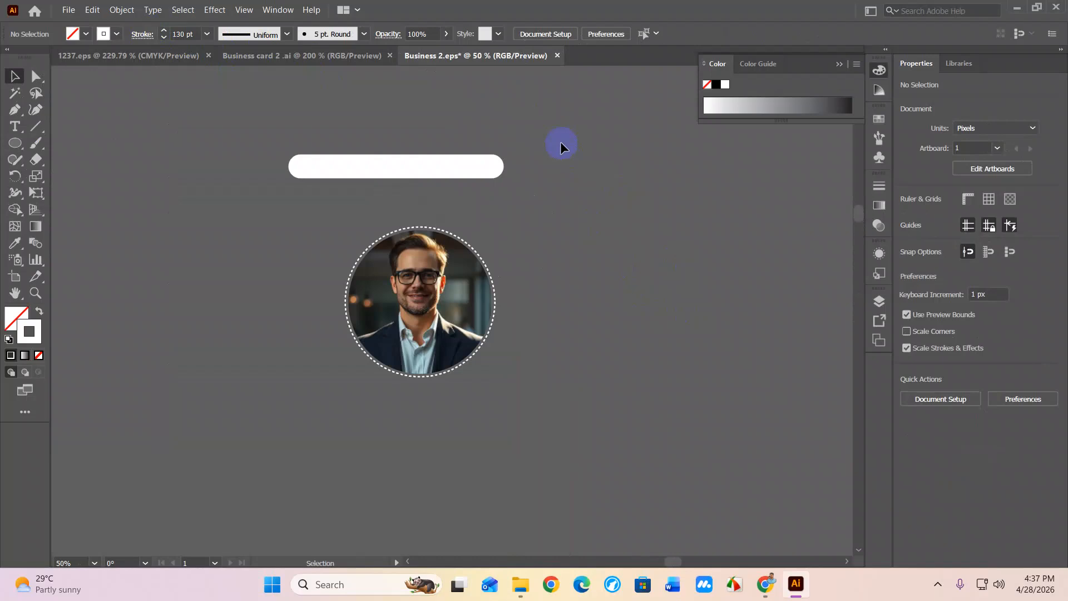
Switch to Chrome to check the open WhatsApp chat, then return to Illustrator
{"action": "mouse_move", "coordinate": [765, 584]}
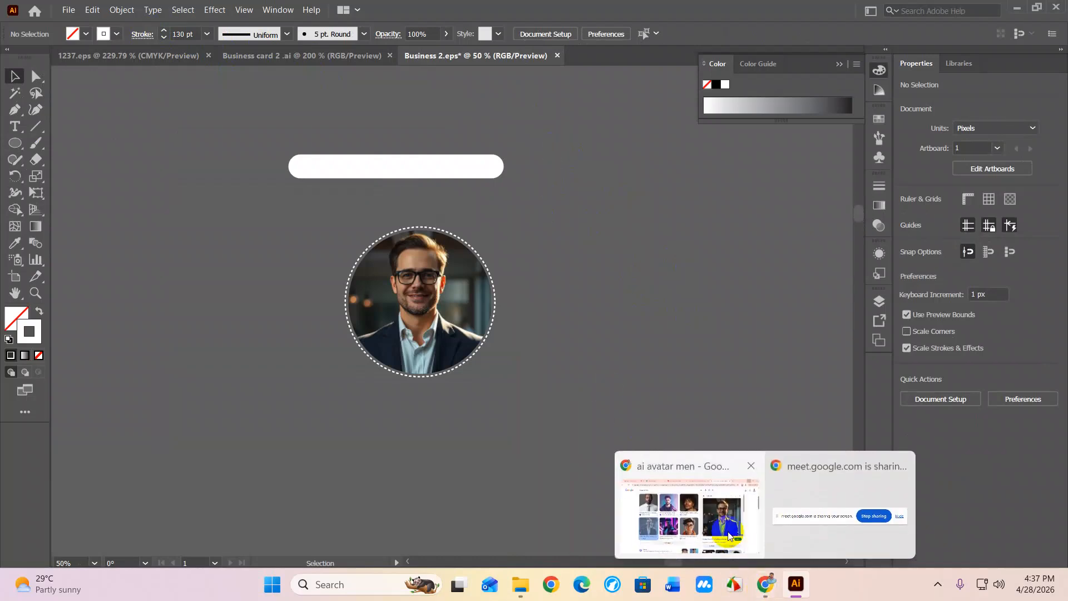
{"action": "left_click", "coordinate": [718, 520]}
{"action": "left_click", "coordinate": [262, 13]}
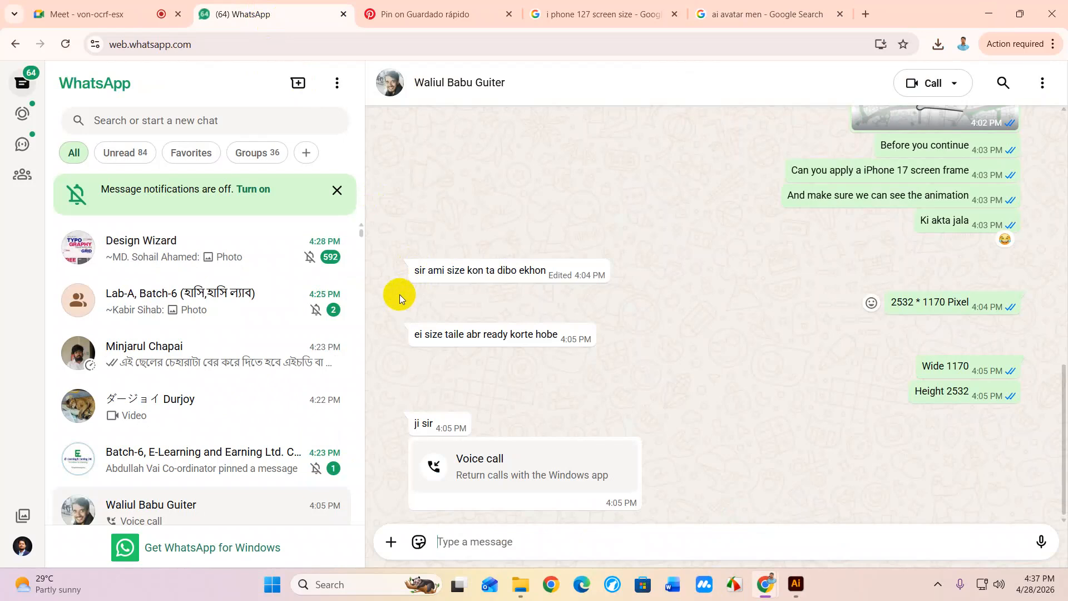
{"action": "left_click", "coordinate": [989, 13]}
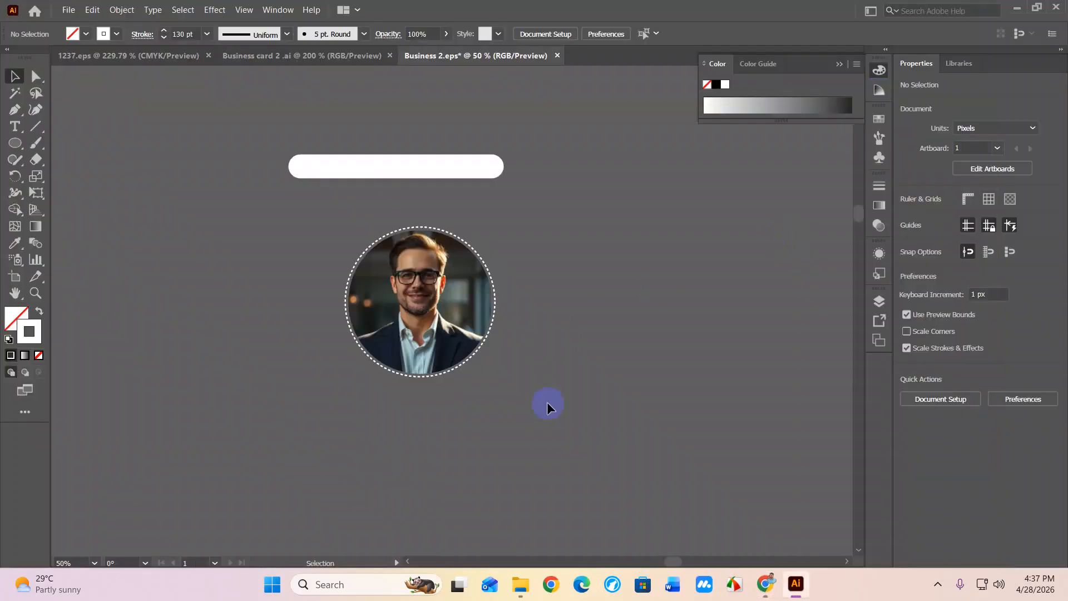
Switch to File Explorer and open the reference image WhatsApp Image 2026-04-28 at 2.43.13 PM.jpeg from Downloads
{"action": "left_click", "coordinate": [521, 584]}
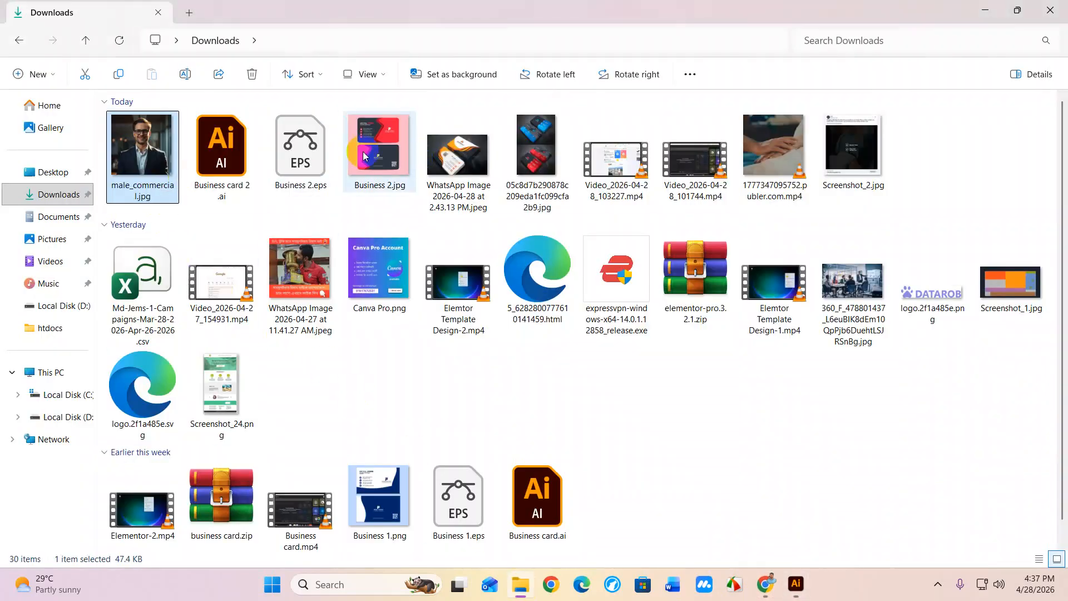
{"action": "double_click", "coordinate": [449, 159]}
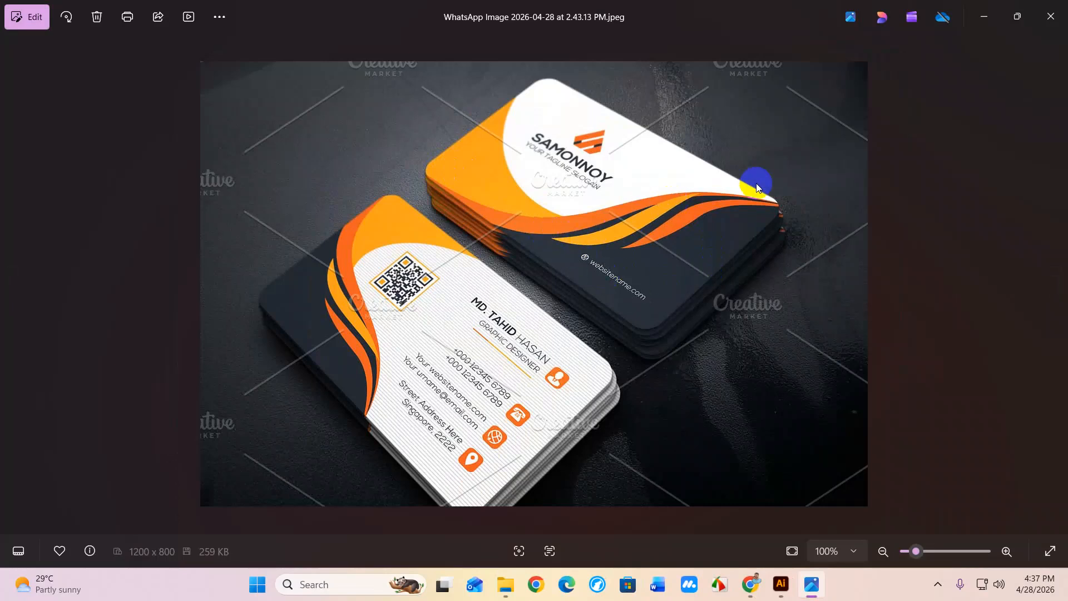
Close the image viewer and place the business card reference image on the Illustrator canvas beside the circular portrait
{"action": "left_click", "coordinate": [1053, 14]}
{"action": "left_click_drag", "start_coordinate": [465, 177], "coordinate": [566, 279]}
{"action": "left_click_drag", "start_coordinate": [569, 280], "coordinate": [213, 286]}
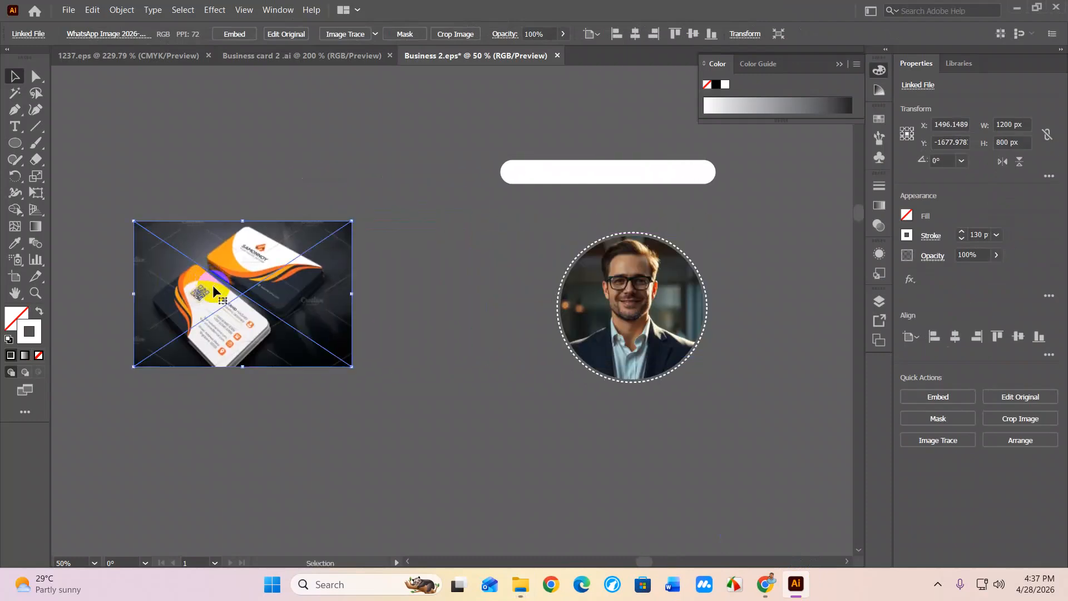
Lock the placed reference image and activate the Pen tool over the card's yellow wave
{"action": "scroll", "coordinate": [212, 286], "scroll_direction": "up", "scroll_amount": 5}
{"action": "scroll", "coordinate": [710, 191], "scroll_direction": "up", "scroll_amount": 2}
{"action": "left_click_drag", "start_coordinate": [696, 199], "coordinate": [608, 244]}
{"action": "scroll", "coordinate": [607, 243], "scroll_direction": "down", "scroll_amount": 1}
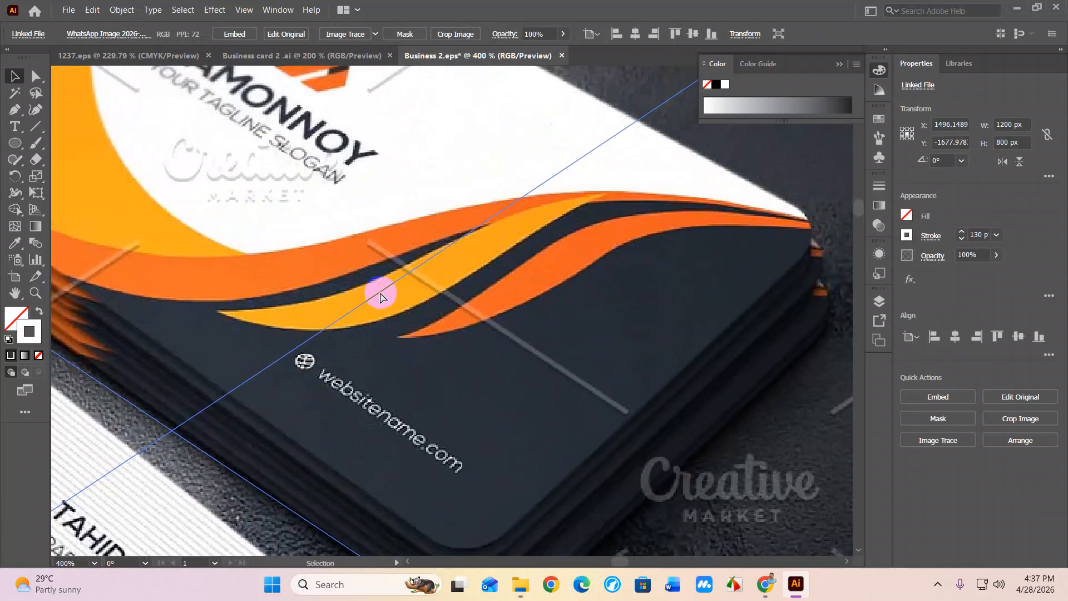
{"action": "left_click", "coordinate": [380, 295]}
{"action": "left_click", "coordinate": [15, 110]}
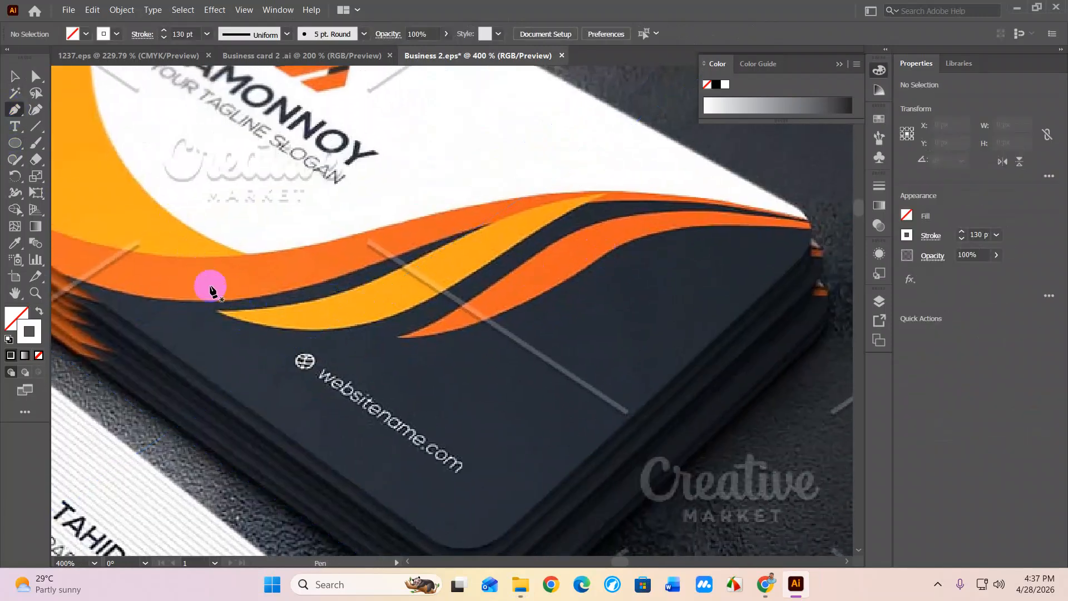
{"action": "left_click_drag", "start_coordinate": [218, 313], "coordinate": [247, 317]}
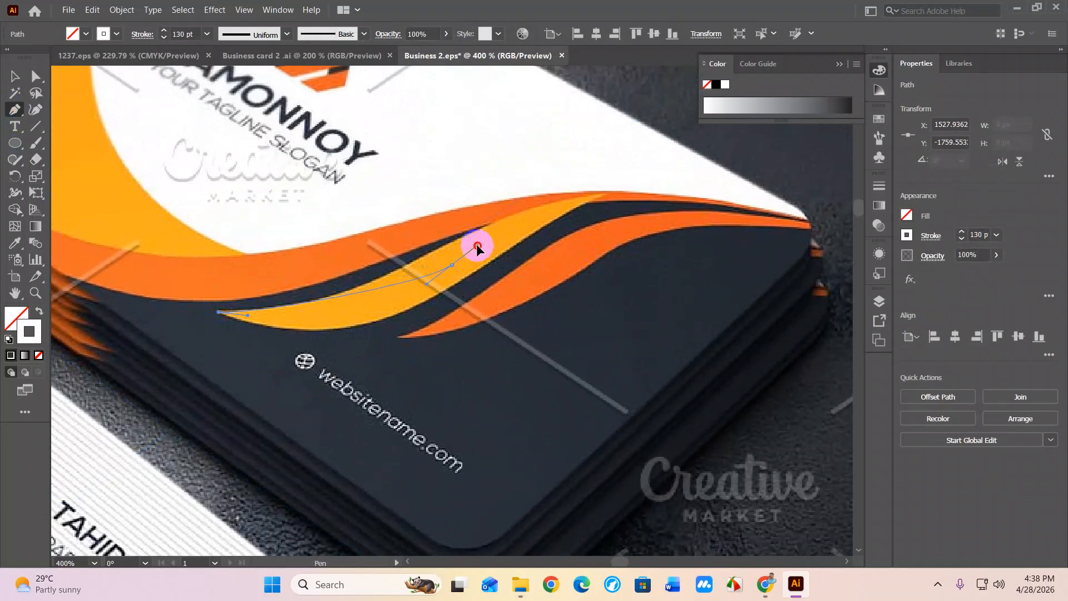
{"action": "left_click_drag", "start_coordinate": [426, 284], "coordinate": [476, 243]}
{"action": "key", "text": "ctrl+z"}
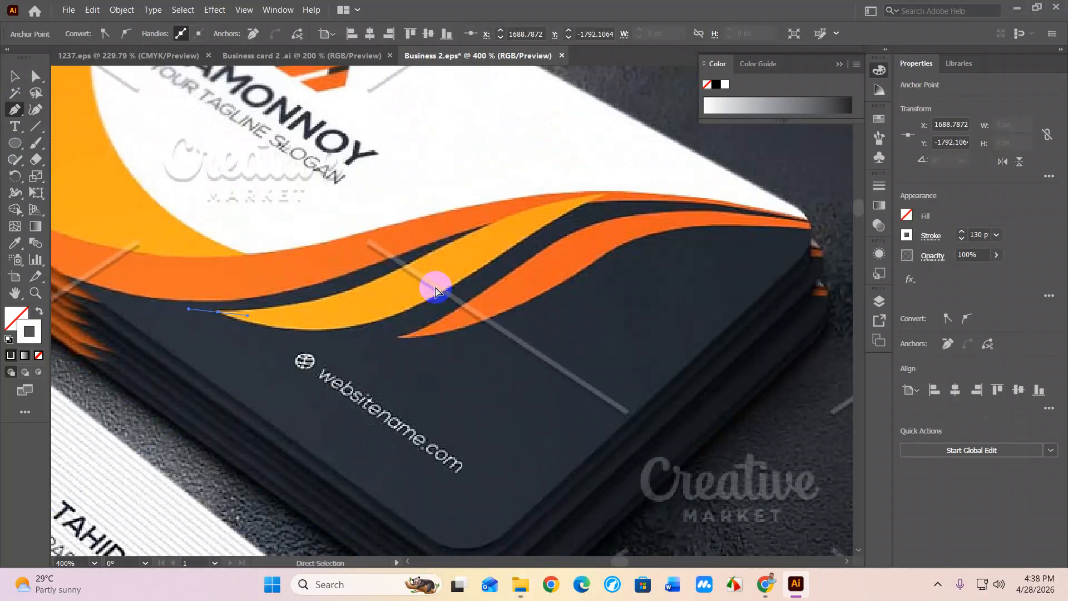
{"action": "key", "text": "ctrl+z"}
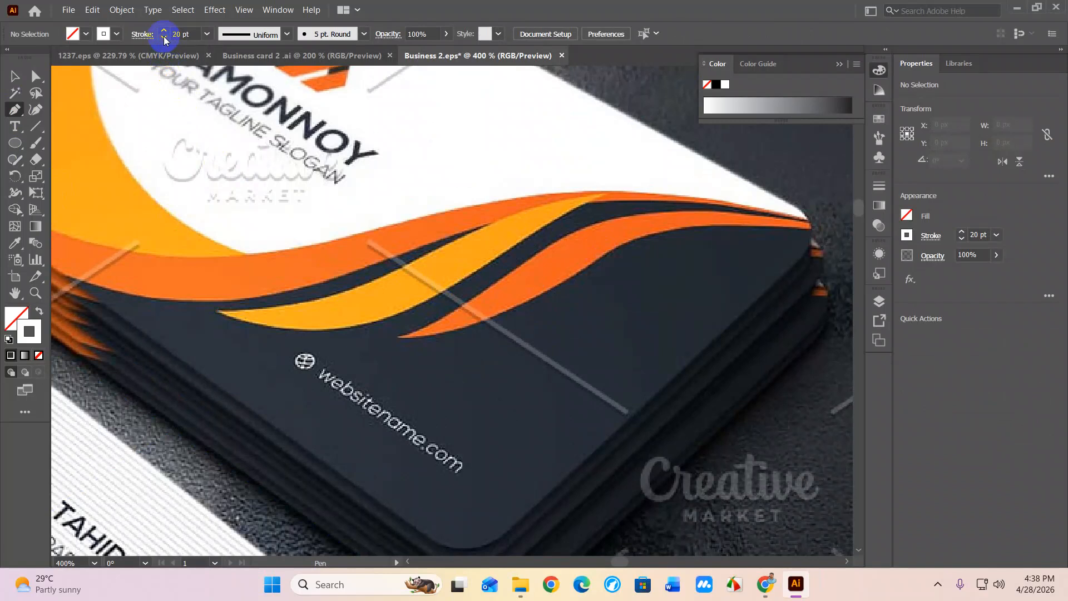
Set the stroke weight to 5 pt, trace the yellow wave tip to tip with one curved white Pen path, and deselect it
{"action": "left_click", "coordinate": [164, 38]}
{"action": "left_click_drag", "start_coordinate": [218, 313], "coordinate": [243, 316]}
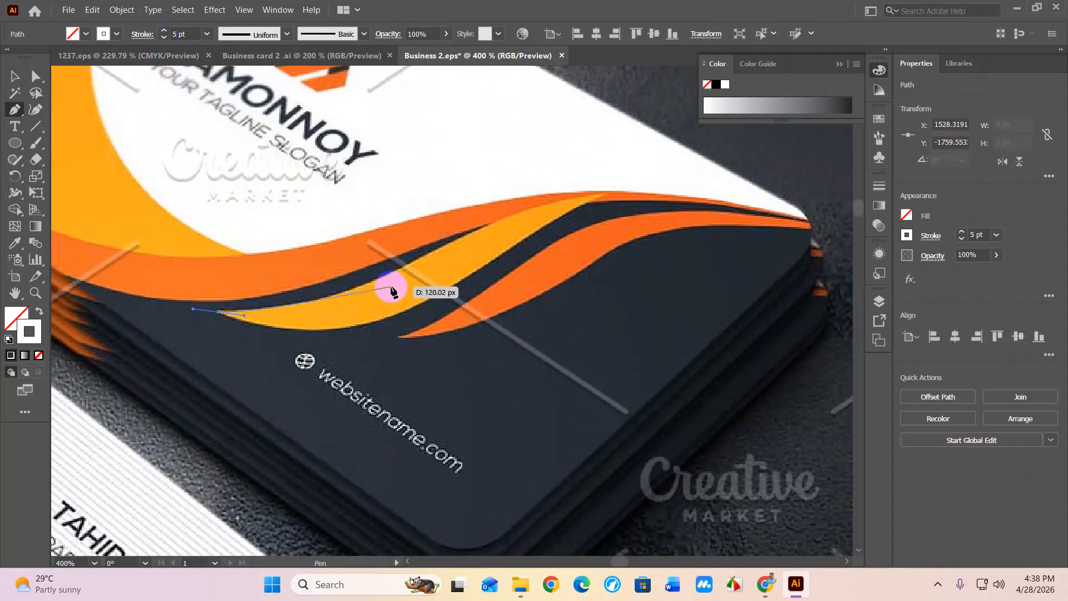
{"action": "left_click", "coordinate": [437, 271]}
{"action": "left_click_drag", "start_coordinate": [471, 245], "coordinate": [472, 245]}
{"action": "left_click_drag", "start_coordinate": [404, 299], "coordinate": [387, 321]}
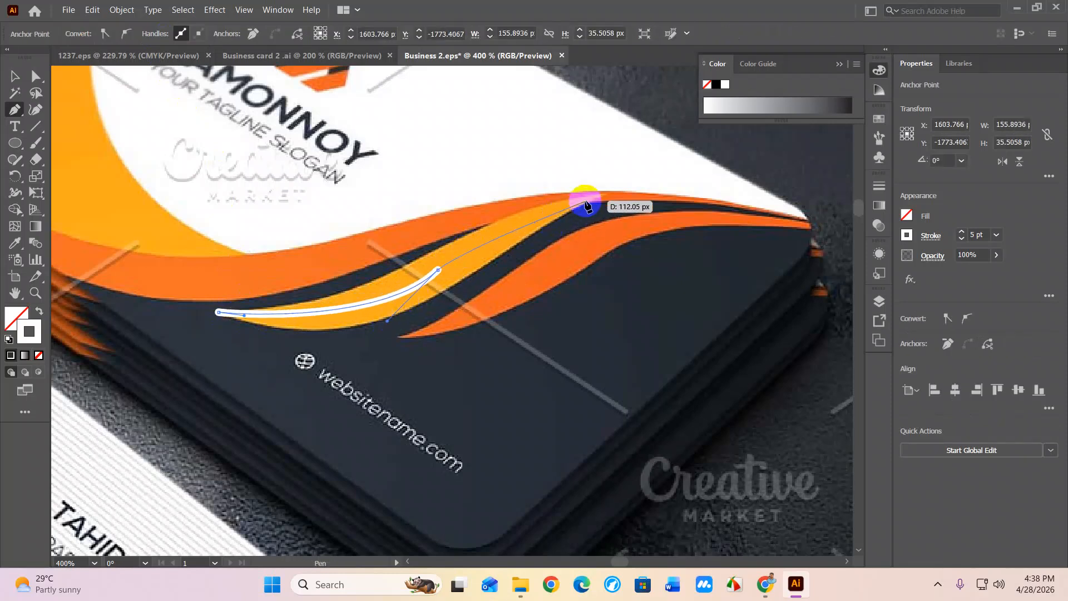
{"action": "left_click_drag", "start_coordinate": [603, 195], "coordinate": [661, 189]}
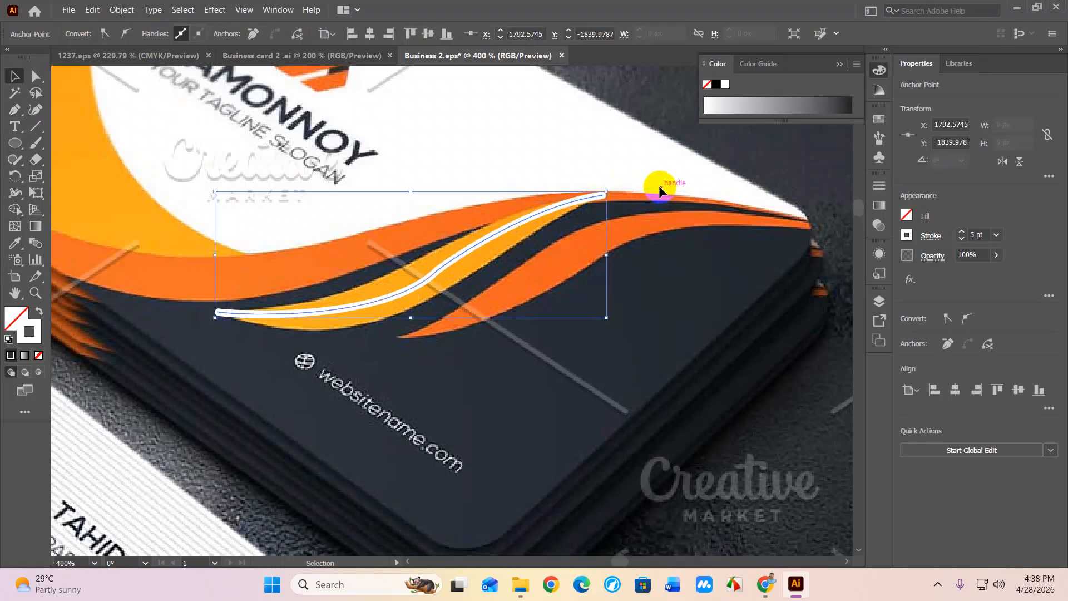
{"action": "key", "text": "v"}
{"action": "left_click", "coordinate": [305, 265]}
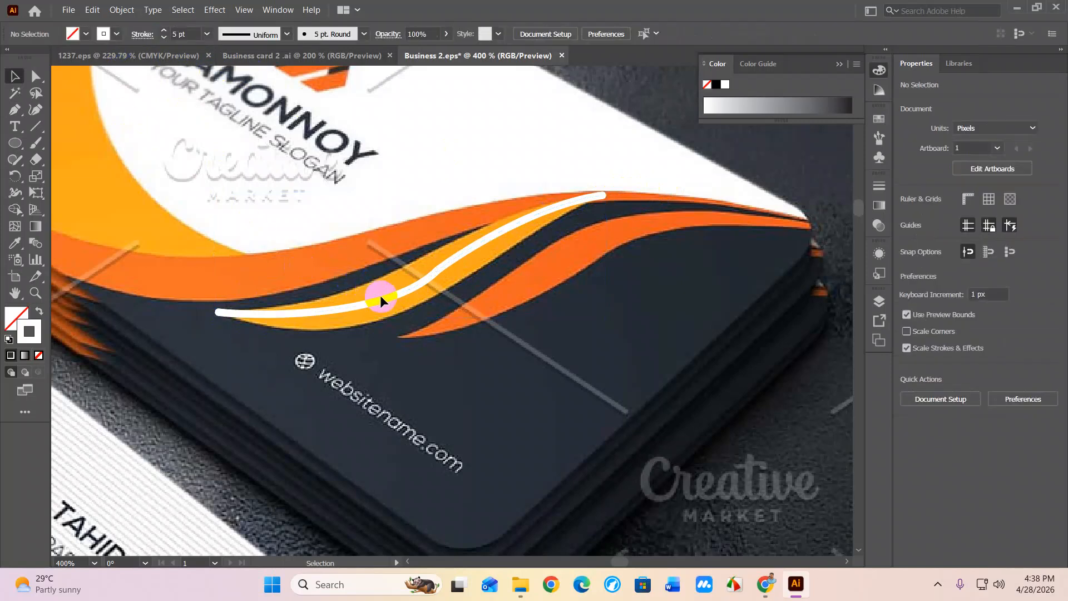
Give the white curved path a butt cap, a 30 pt stroke weight and a width profile that tapers at both ends
{"action": "left_click", "coordinate": [381, 298]}
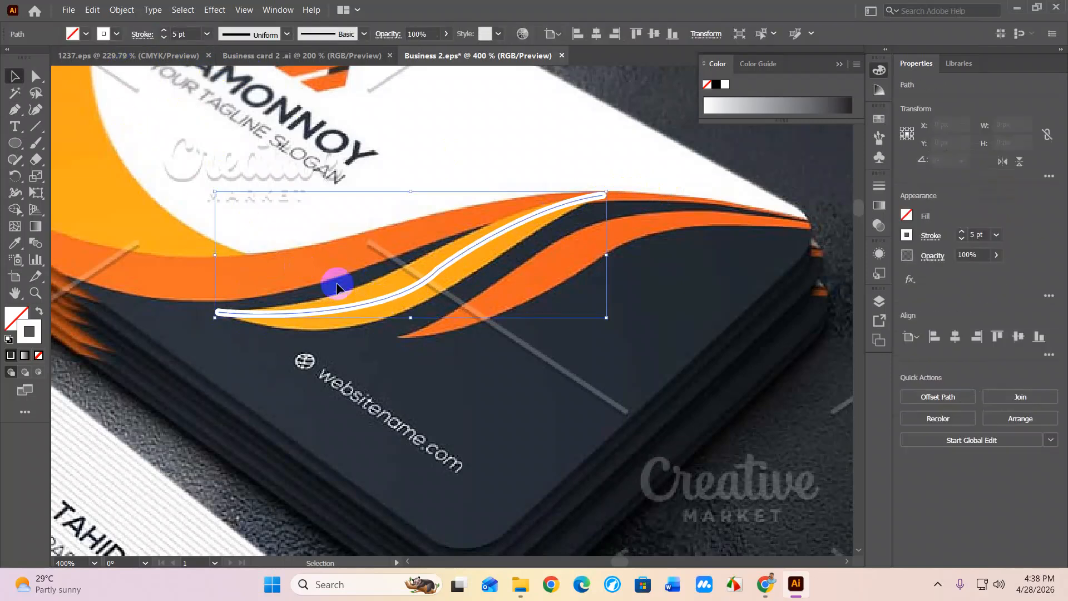
{"action": "left_click", "coordinate": [143, 34]}
{"action": "left_click", "coordinate": [53, 70]}
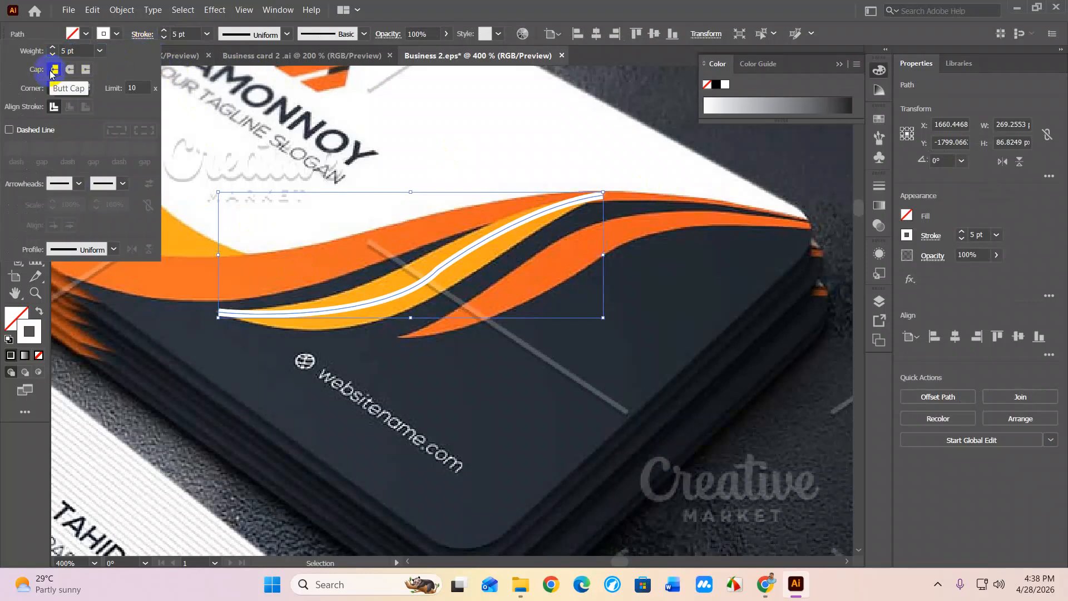
{"action": "left_click", "coordinate": [163, 32]}
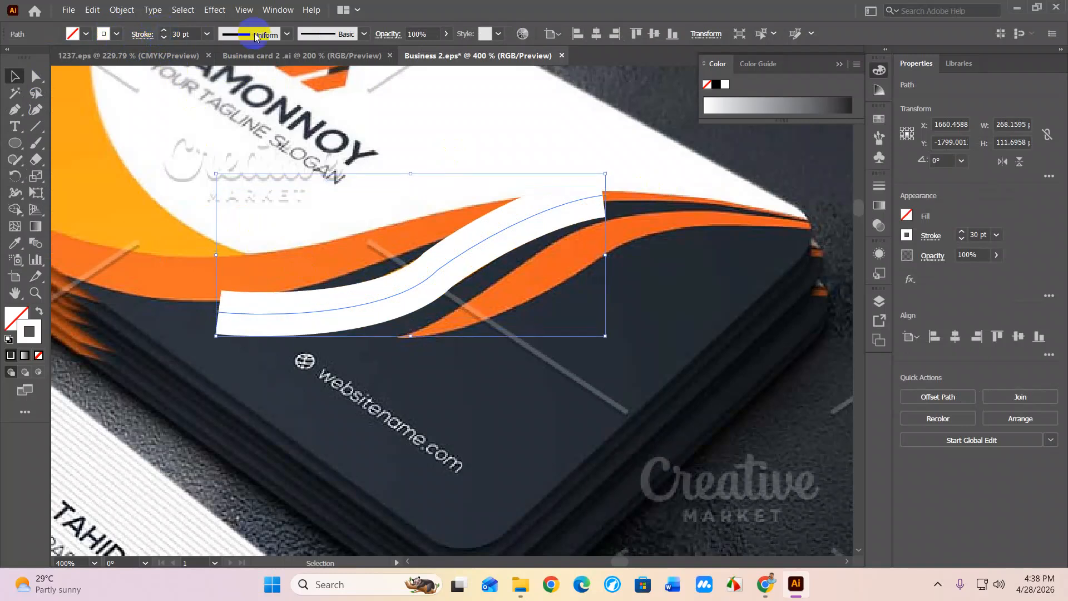
{"action": "left_click", "coordinate": [286, 34]}
{"action": "left_click", "coordinate": [257, 75]}
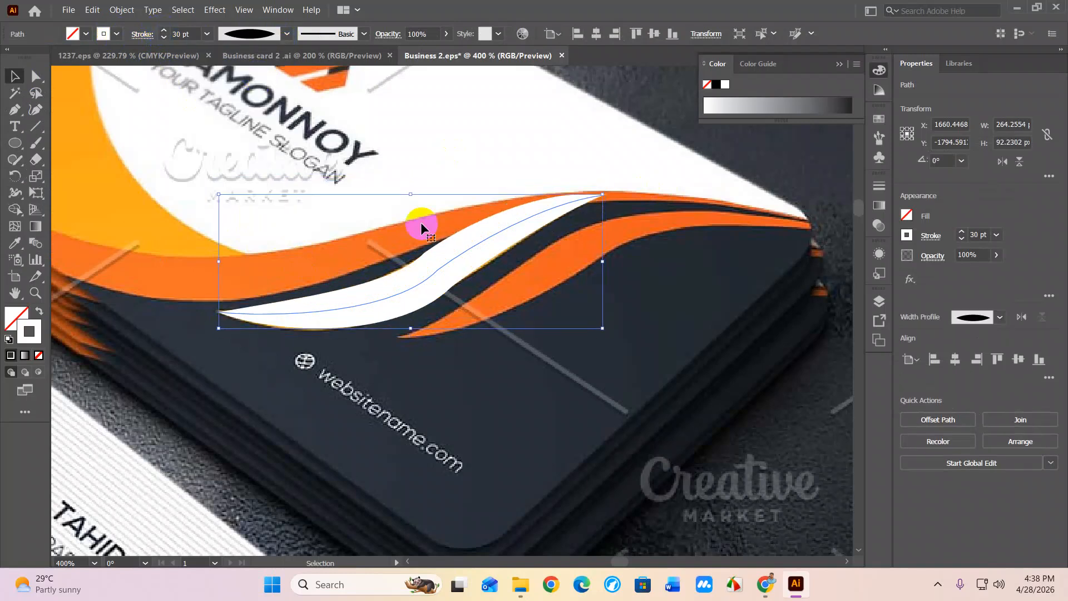
Move the tapered stroke above the yellow wave and recolour it red (E00A33), using the RGB colour mode
{"action": "left_click_drag", "start_coordinate": [435, 275], "coordinate": [418, 213]}
{"action": "double_click", "coordinate": [37, 333]}
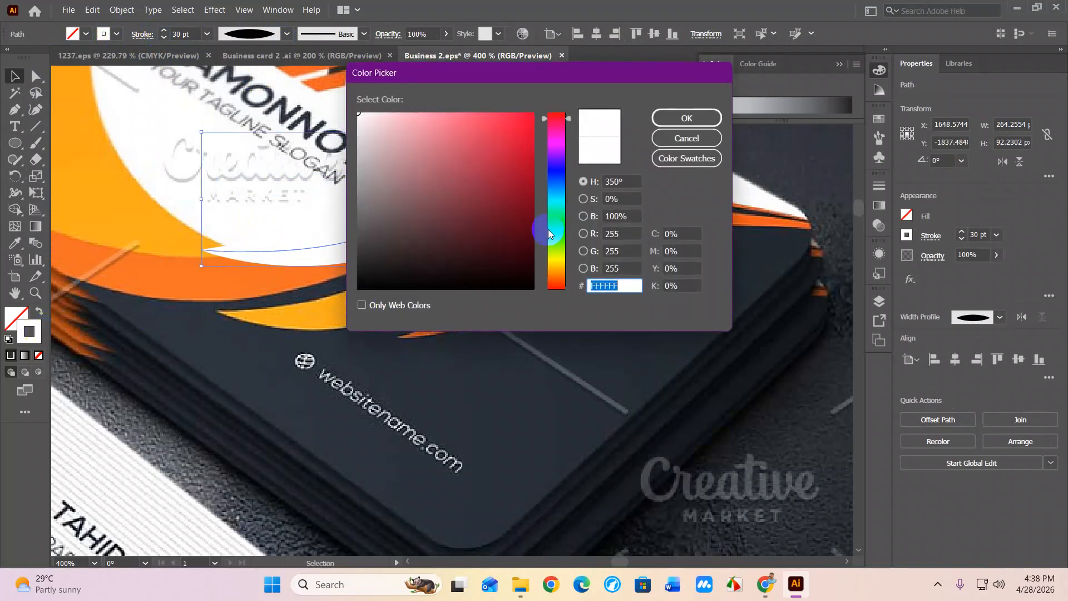
{"action": "left_click_drag", "start_coordinate": [526, 238], "coordinate": [526, 133]}
{"action": "left_click", "coordinate": [662, 120]}
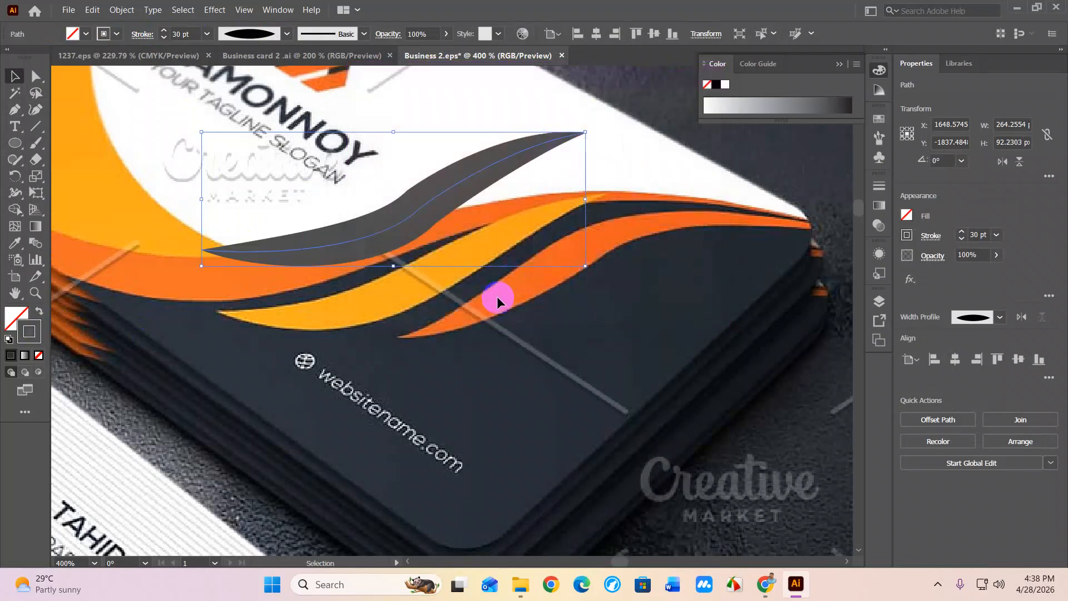
{"action": "left_click", "coordinate": [856, 65]}
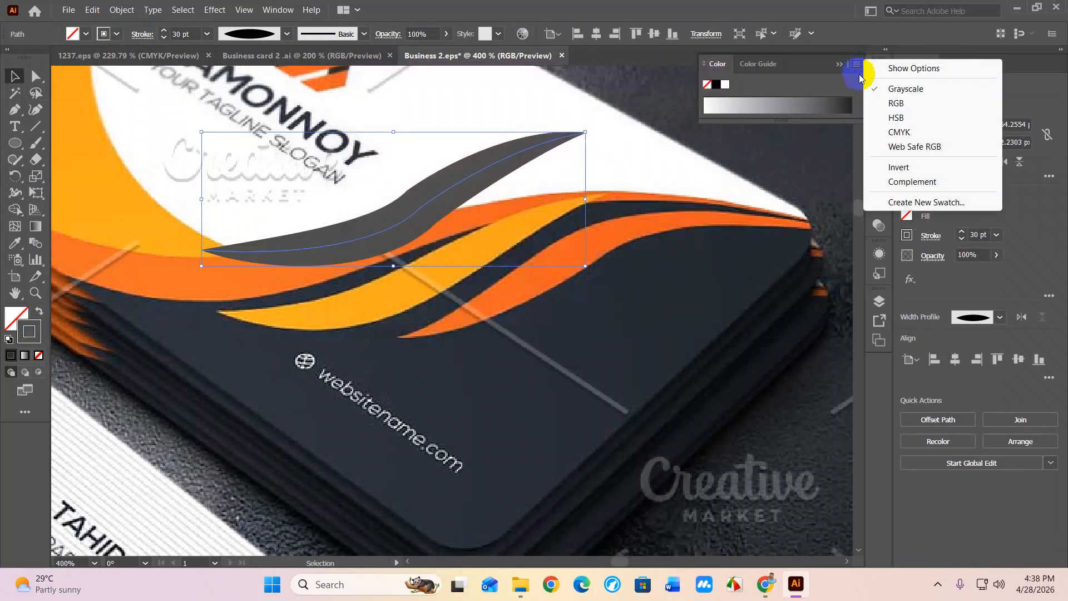
{"action": "left_click", "coordinate": [895, 103]}
{"action": "left_click_drag", "start_coordinate": [446, 191], "coordinate": [467, 169]}
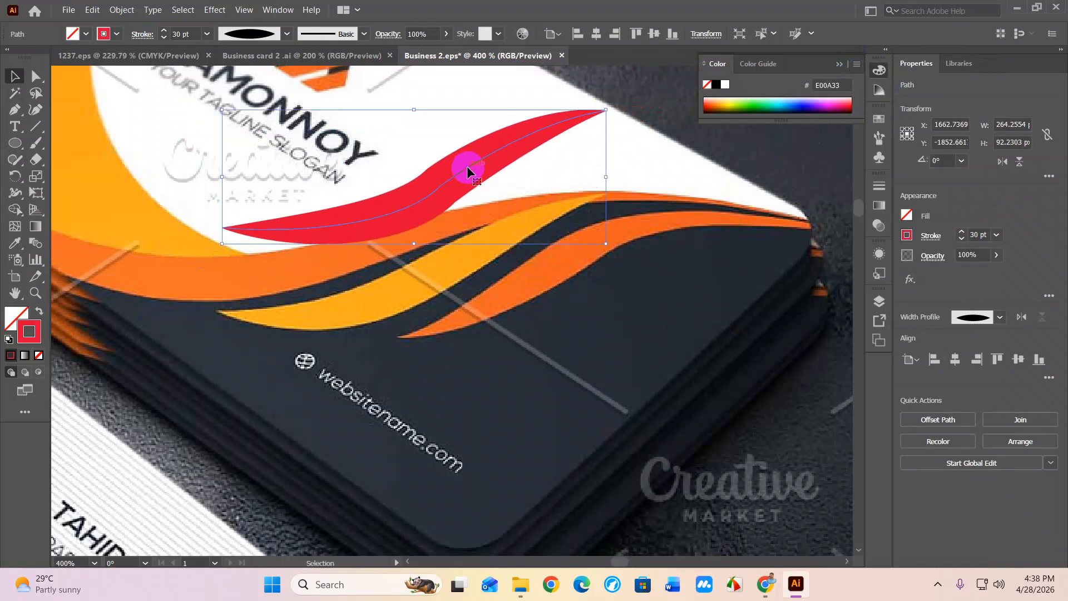
Expand the red stroke's appearance into a filled shape and delete the resulting wave shape
{"action": "left_click", "coordinate": [117, 11]}
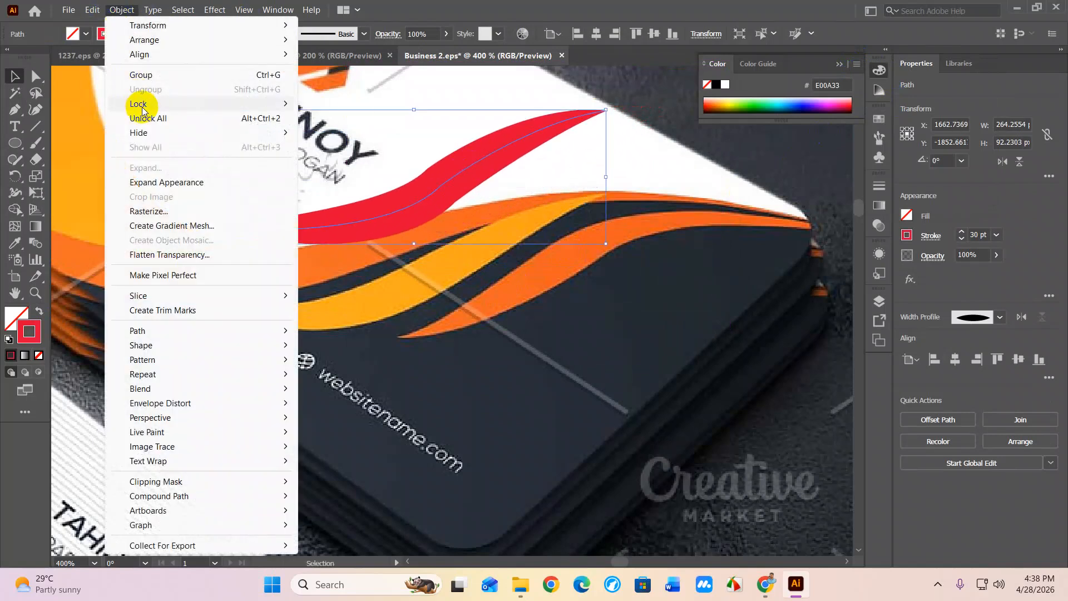
{"action": "left_click", "coordinate": [159, 179]}
{"action": "left_click", "coordinate": [126, 10]}
{"action": "left_click", "coordinate": [150, 167]}
{"action": "left_click", "coordinate": [537, 315]}
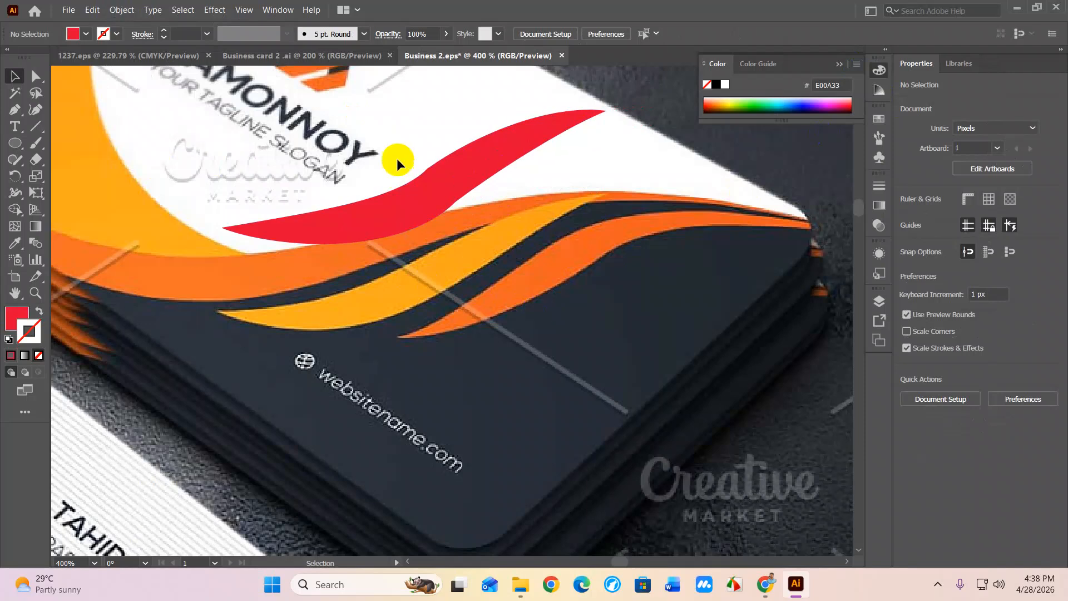
{"action": "mouse_move", "coordinate": [418, 187]}
{"action": "left_mouse_down"}
{"action": "mouse_move", "coordinate": [378, 263]}
{"action": "mouse_move", "coordinate": [426, 271]}
{"action": "mouse_move", "coordinate": [429, 192]}
{"action": "left_mouse_up"}
{"action": "key", "text": "Delete"}
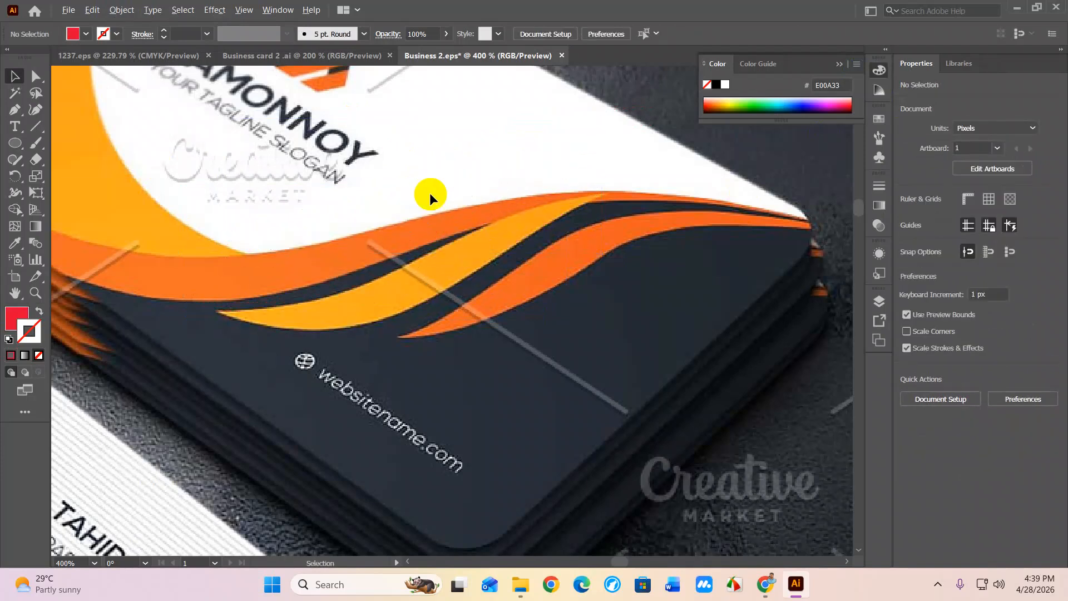
Examine the contact icons on the red and dark business card, including the home icon
{"action": "scroll", "coordinate": [429, 192], "scroll_direction": "down", "scroll_amount": 5}
{"action": "scroll", "coordinate": [422, 235], "scroll_direction": "down", "scroll_amount": 5}
{"action": "scroll", "coordinate": [420, 240], "scroll_direction": "down", "scroll_amount": 2}
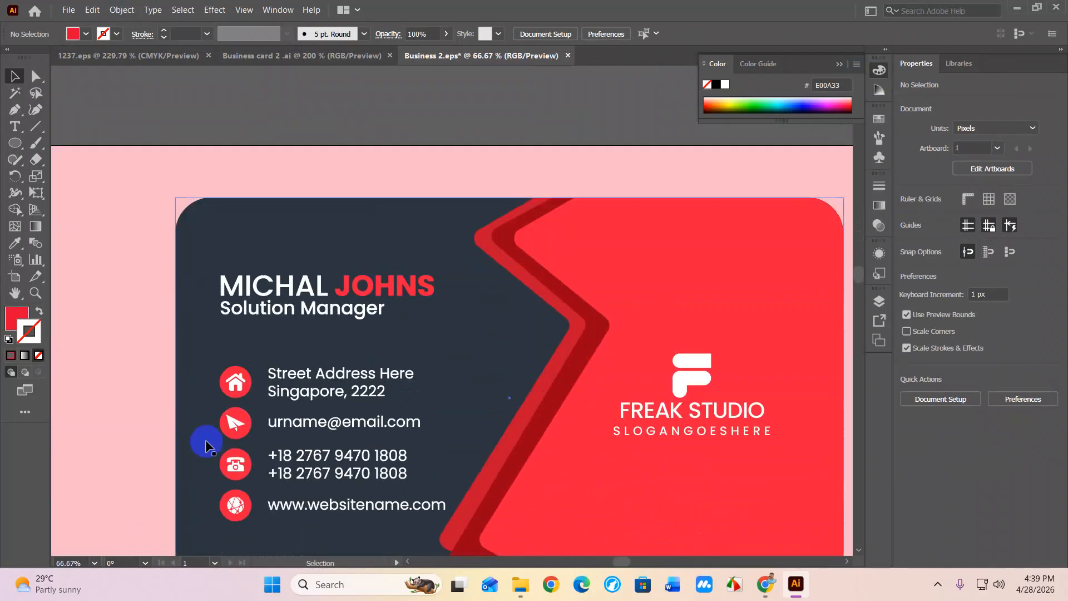
{"action": "scroll", "coordinate": [228, 392], "scroll_direction": "up", "scroll_amount": 3}
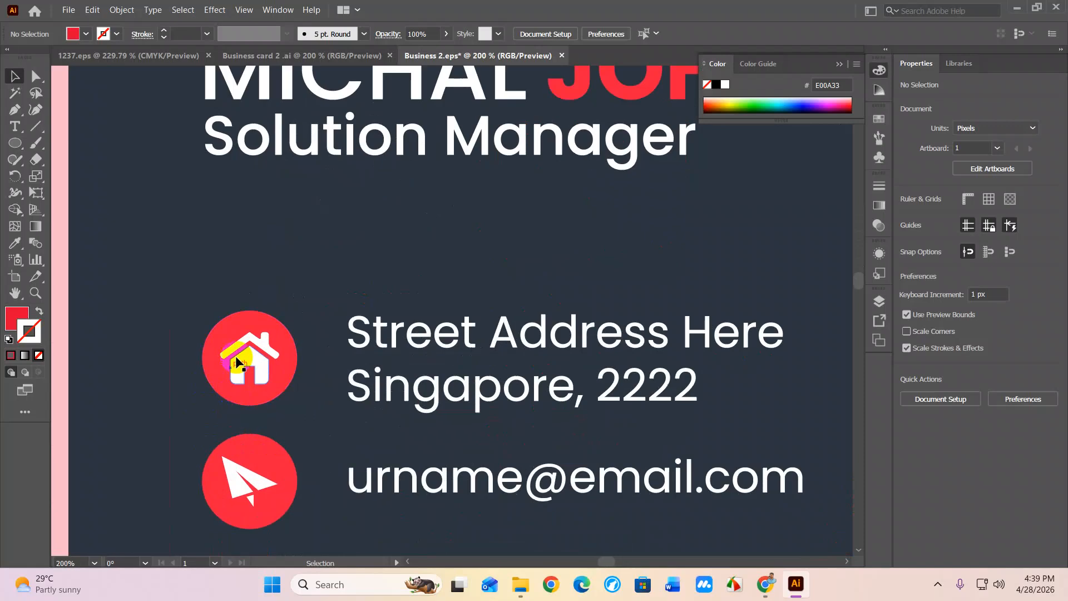
{"action": "left_click_drag", "start_coordinate": [256, 380], "coordinate": [393, 351]}
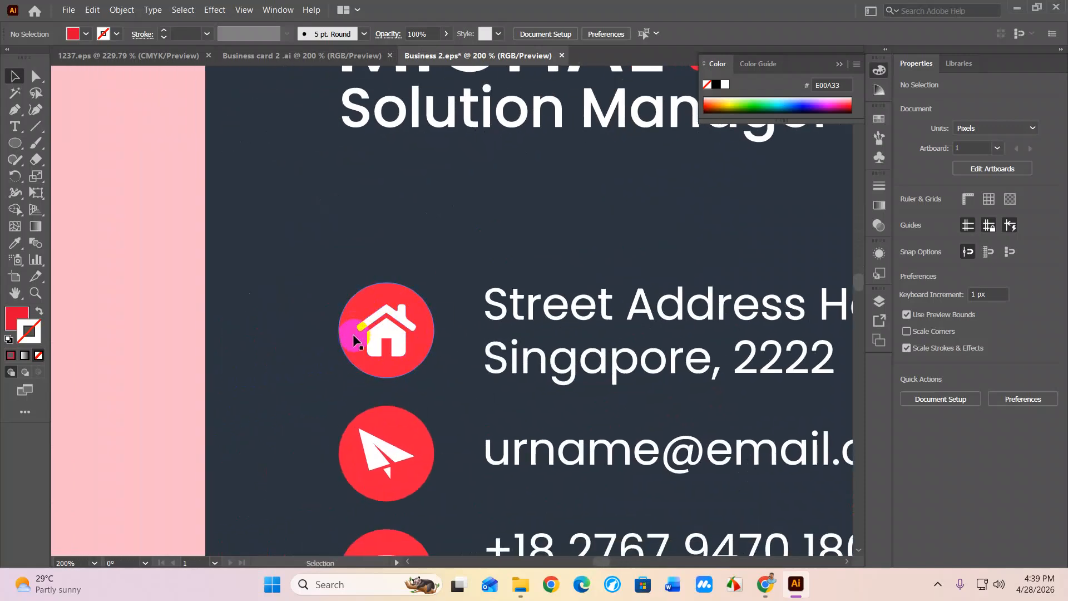
{"action": "scroll", "coordinate": [404, 345], "scroll_direction": "down", "scroll_amount": 5}
{"action": "left_click_drag", "start_coordinate": [337, 339], "coordinate": [440, 352]}
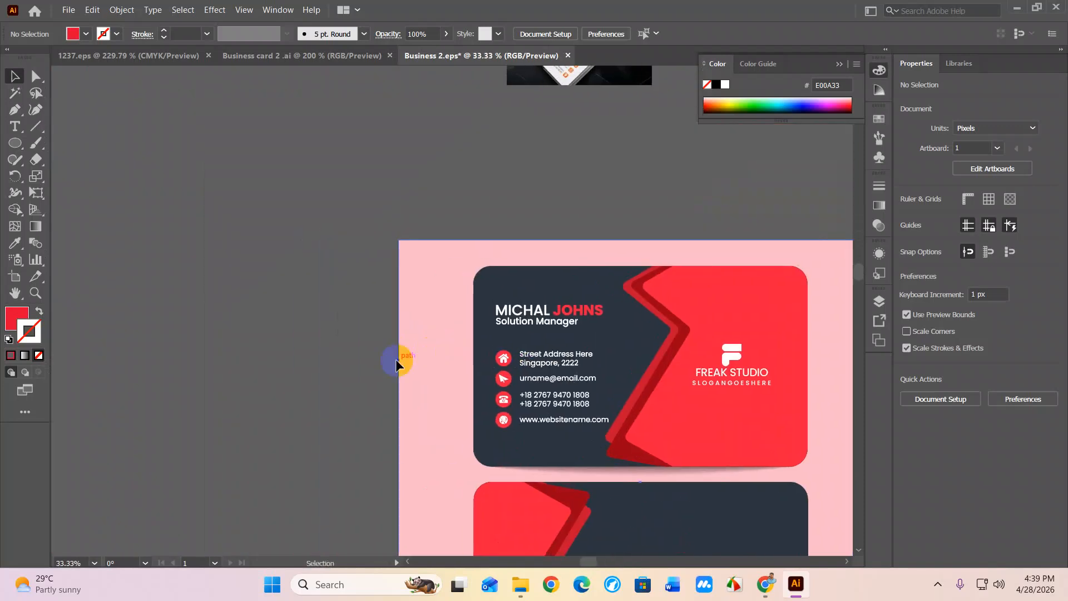
Draw a small red circle with the Ellipse tool on the empty canvas beside the pink artboard
{"action": "left_click_drag", "start_coordinate": [15, 143], "coordinate": [61, 147]}
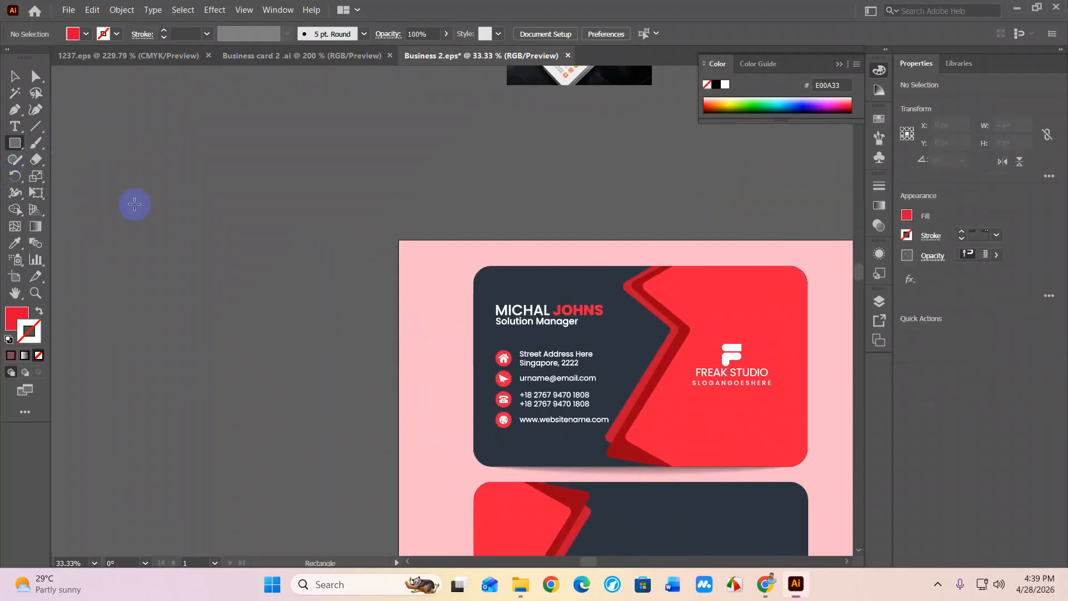
{"action": "scroll", "coordinate": [251, 284], "scroll_direction": "up", "scroll_amount": 2}
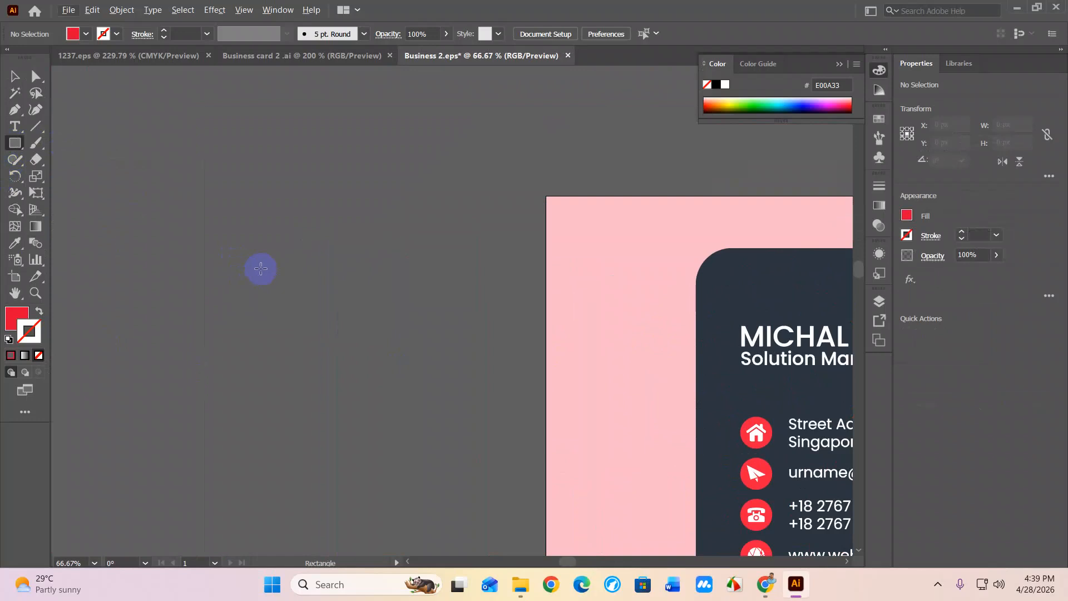
{"action": "right_click", "coordinate": [225, 203]}
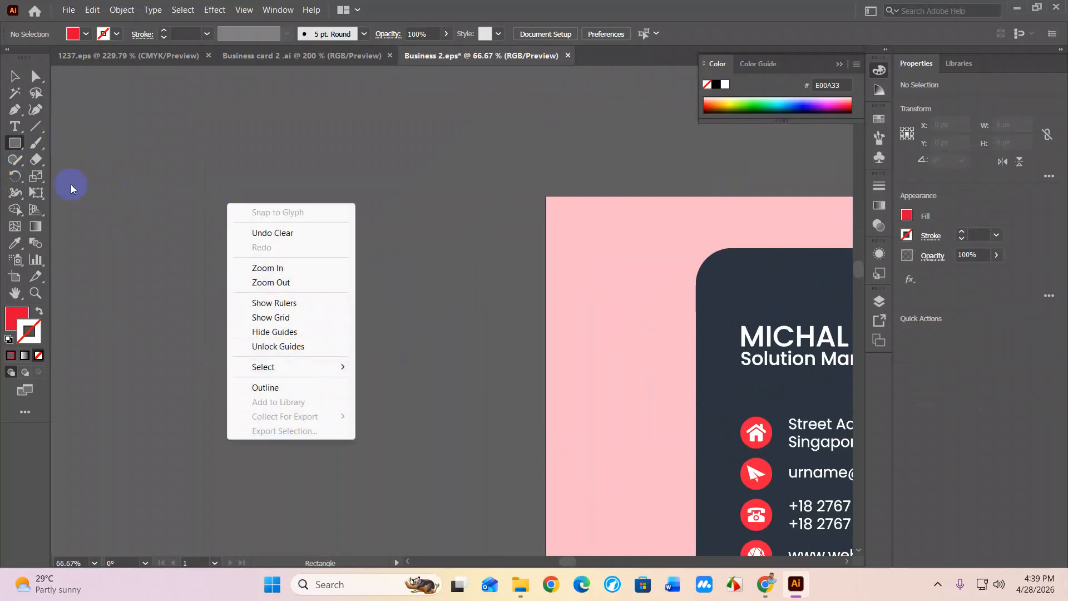
{"action": "left_click_drag", "start_coordinate": [22, 144], "coordinate": [60, 161]}
{"action": "mouse_move", "coordinate": [290, 236]}
{"action": "left_mouse_down"}
{"action": "mouse_move", "coordinate": [340, 301]}
{"action": "mouse_move", "coordinate": [368, 315]}
{"action": "left_mouse_up"}
Pull the red circle's bottom anchor point downward and convert it to a corner, forming a location pin, and deselect it
{"action": "key", "text": "a"}
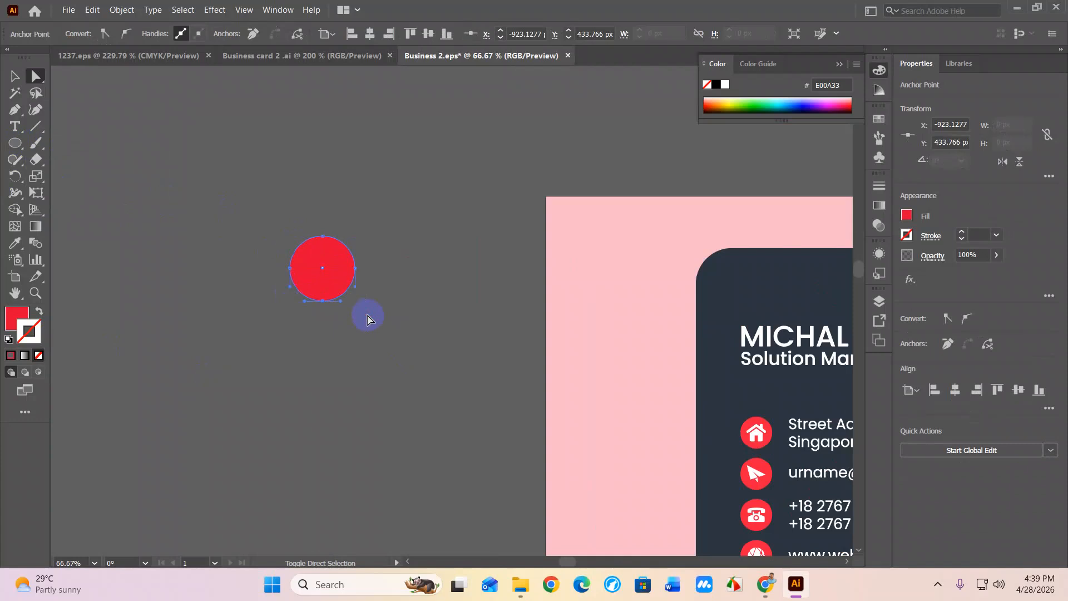
{"action": "key", "text": "shift+Down"}
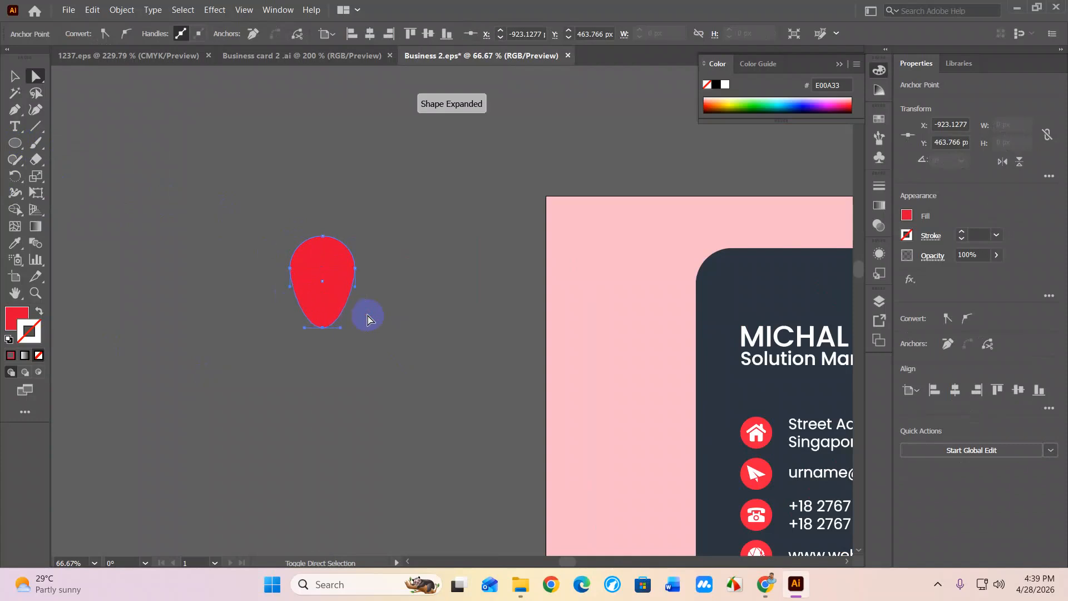
{"action": "left_click", "coordinate": [106, 33]}
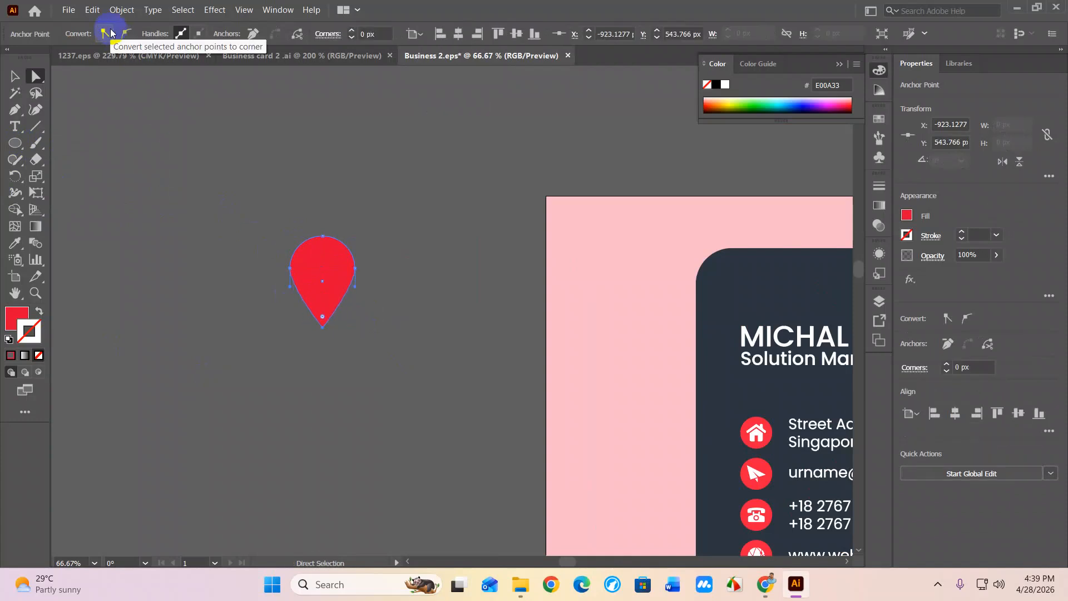
{"action": "left_click", "coordinate": [14, 76]}
{"action": "left_click", "coordinate": [236, 286]}
Draw a white circle without stroke, about 122.6 px in diameter, on the upper part of the red pin with the Ellipse tool
{"action": "left_click", "coordinate": [16, 144]}
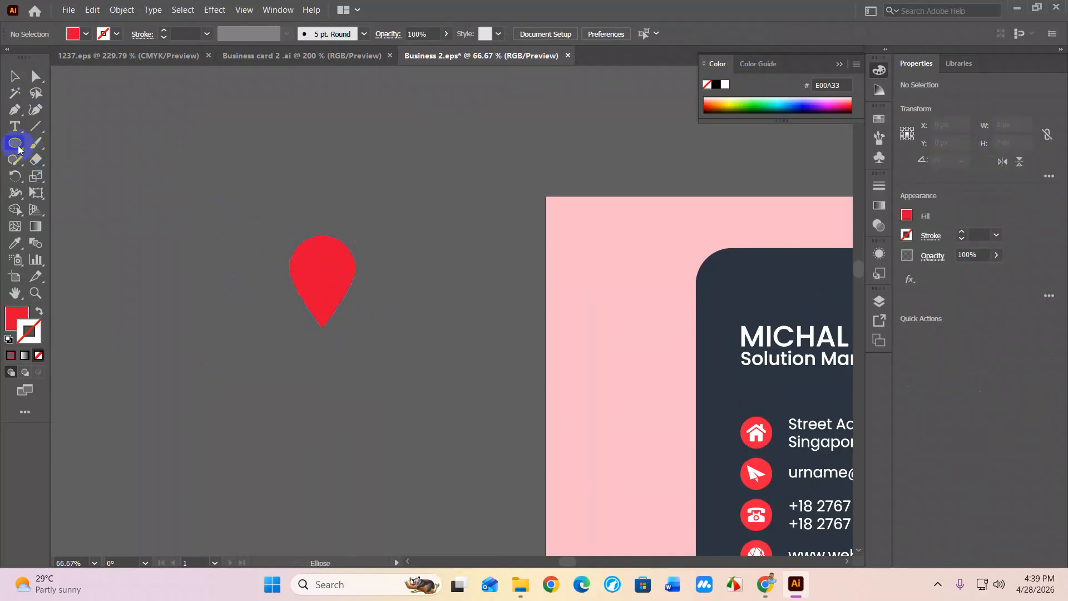
{"action": "left_click", "coordinate": [724, 85]}
{"action": "scroll", "coordinate": [421, 201], "scroll_direction": "up", "scroll_amount": 3}
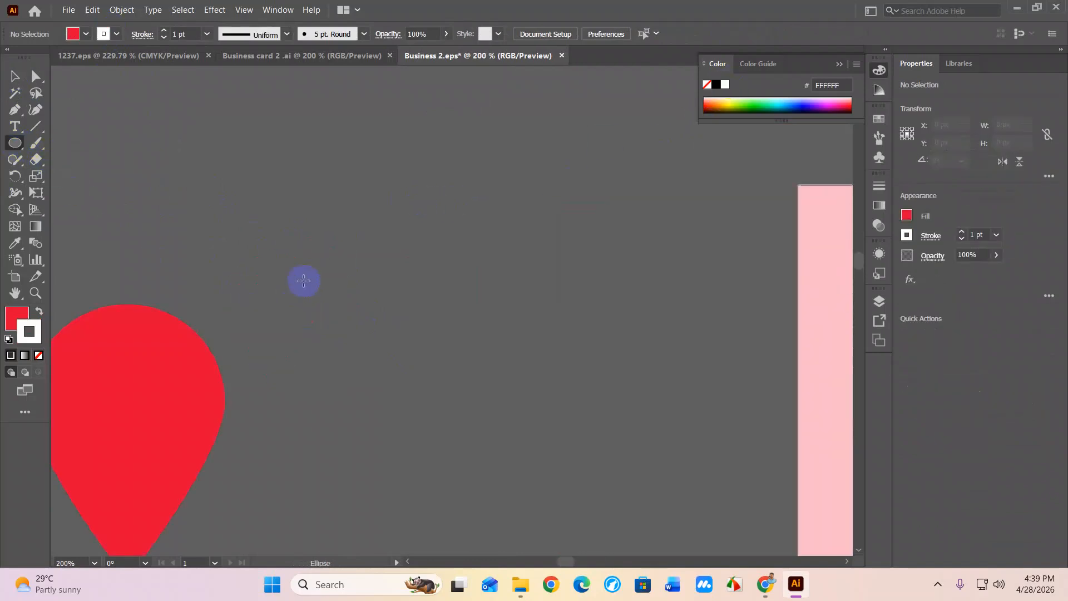
{"action": "left_click_drag", "start_coordinate": [141, 352], "coordinate": [420, 258]}
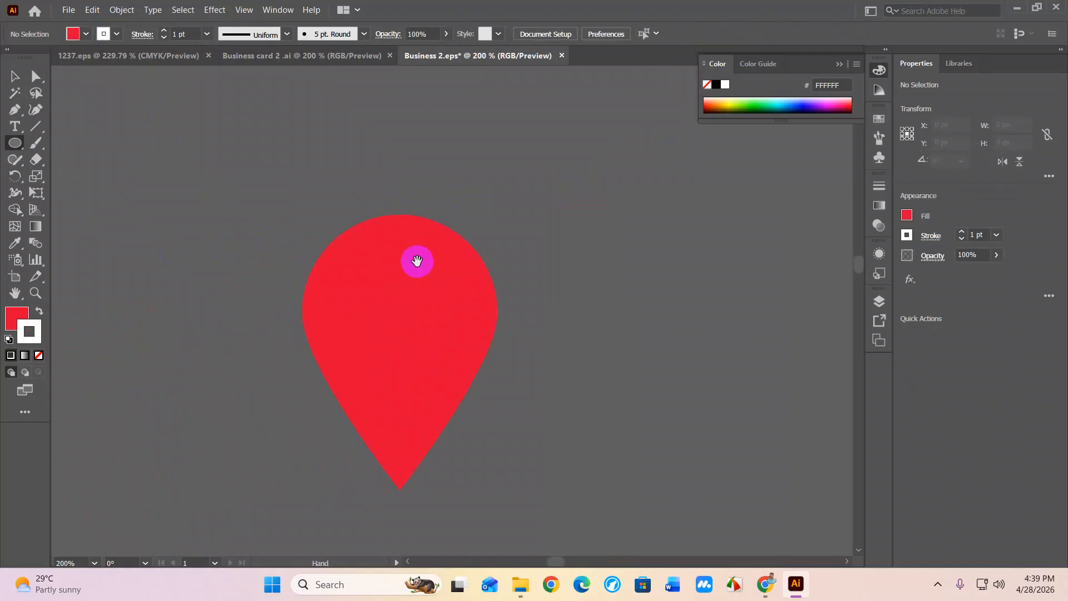
{"action": "left_click", "coordinate": [39, 356]}
{"action": "left_click", "coordinate": [15, 316]}
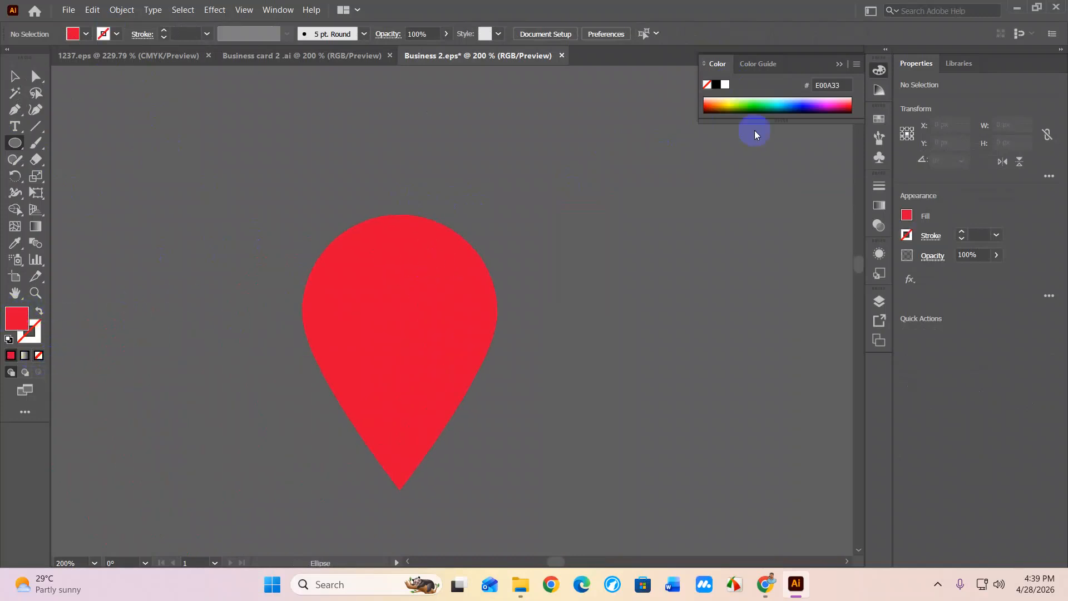
{"action": "left_click", "coordinate": [726, 85]}
{"action": "mouse_move", "coordinate": [348, 255]}
{"action": "left_mouse_down"}
{"action": "mouse_move", "coordinate": [328, 265]}
{"action": "mouse_move", "coordinate": [437, 329]}
{"action": "left_mouse_up"}
Align the white circle and the red pin to each other on their horizontal centers
{"action": "key", "text": "v"}
{"action": "left_click_drag", "start_coordinate": [298, 207], "coordinate": [393, 334]}
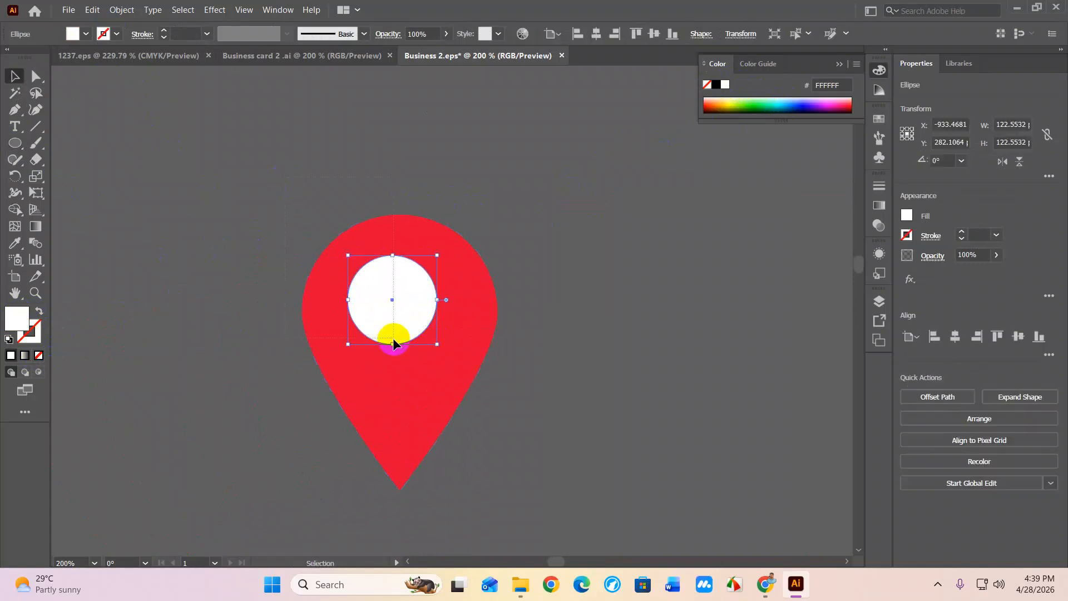
{"action": "left_click", "coordinate": [595, 40]}
{"action": "left_click", "coordinate": [585, 218]}
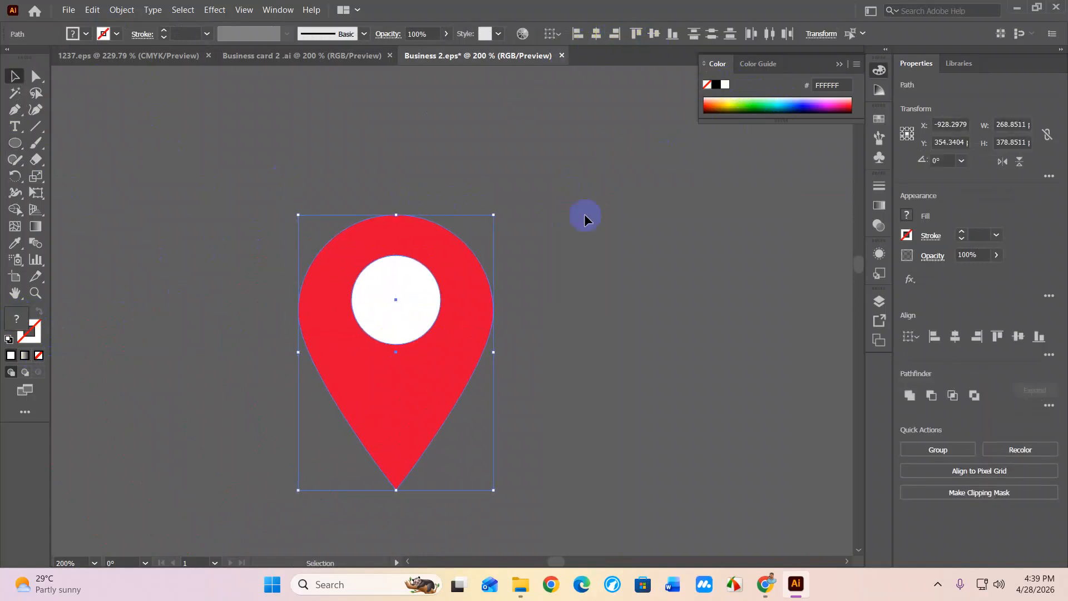
Cut the white circle out of the red pin with Minus Front, leaving a round hole
{"action": "left_click", "coordinate": [382, 307]}
{"action": "left_click_drag", "start_coordinate": [274, 230], "coordinate": [553, 473]}
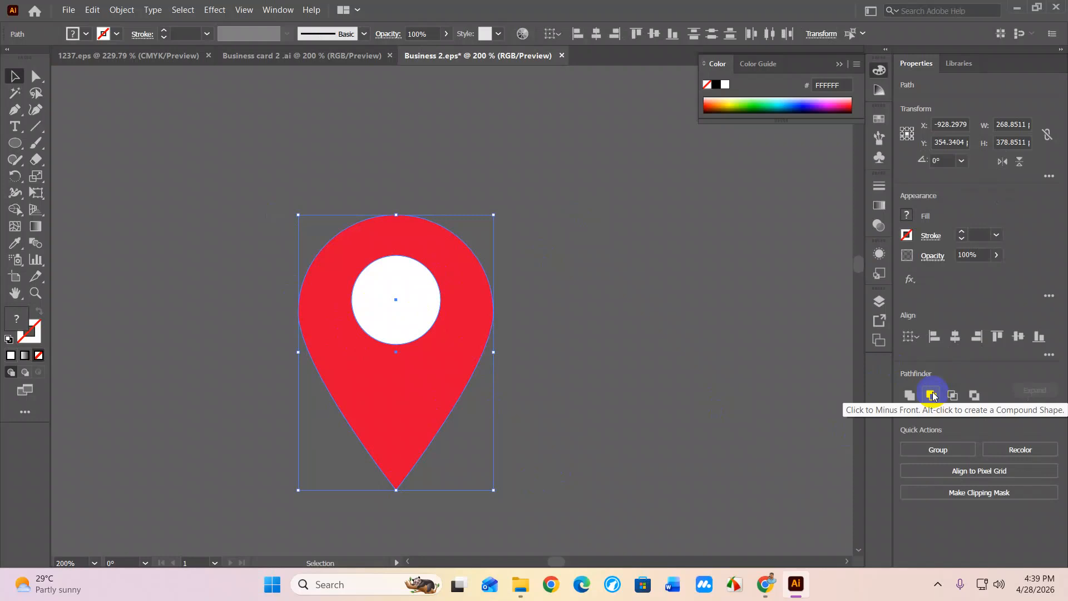
{"action": "left_click", "coordinate": [933, 395]}
{"action": "left_click", "coordinate": [619, 337]}
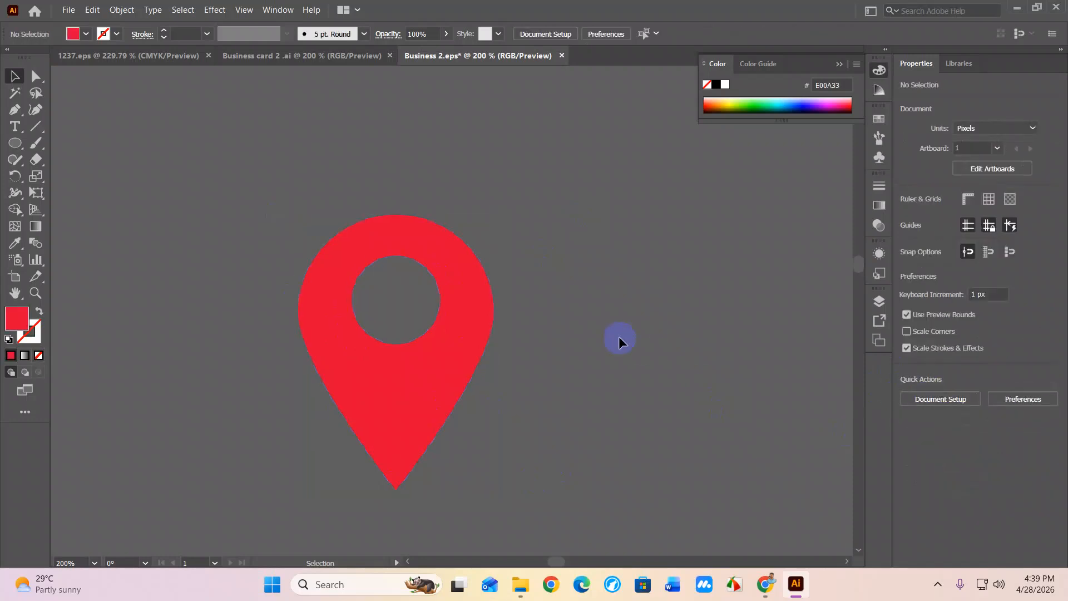
Draw a black-filled circle about 535 px in diameter over the pin and send it behind the pin
{"action": "key", "text": "l"}
{"action": "left_click_drag", "start_coordinate": [197, 144], "coordinate": [585, 521]}
{"action": "left_click", "coordinate": [716, 85]}
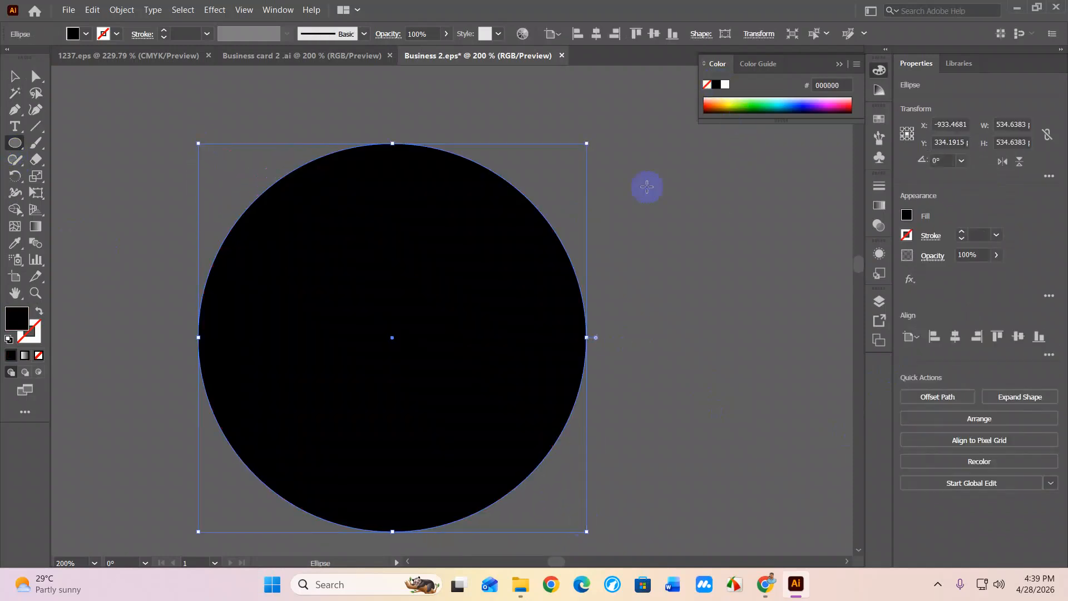
{"action": "key", "text": "ctrl+shift+bracketleft"}
{"action": "key", "text": "v"}
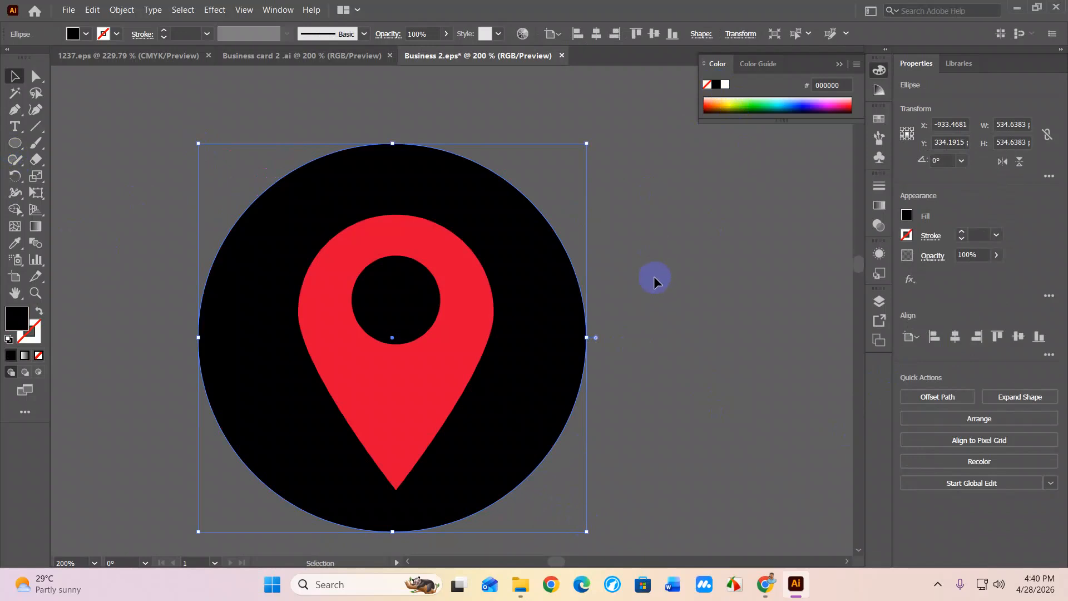
Center the red pin and the black circle on each other horizontally and vertically
{"action": "left_click", "coordinate": [655, 295]}
{"action": "left_click_drag", "start_coordinate": [445, 324], "coordinate": [436, 320]}
{"action": "left_click_drag", "start_coordinate": [167, 119], "coordinate": [430, 326]}
{"action": "left_click", "coordinate": [596, 34]}
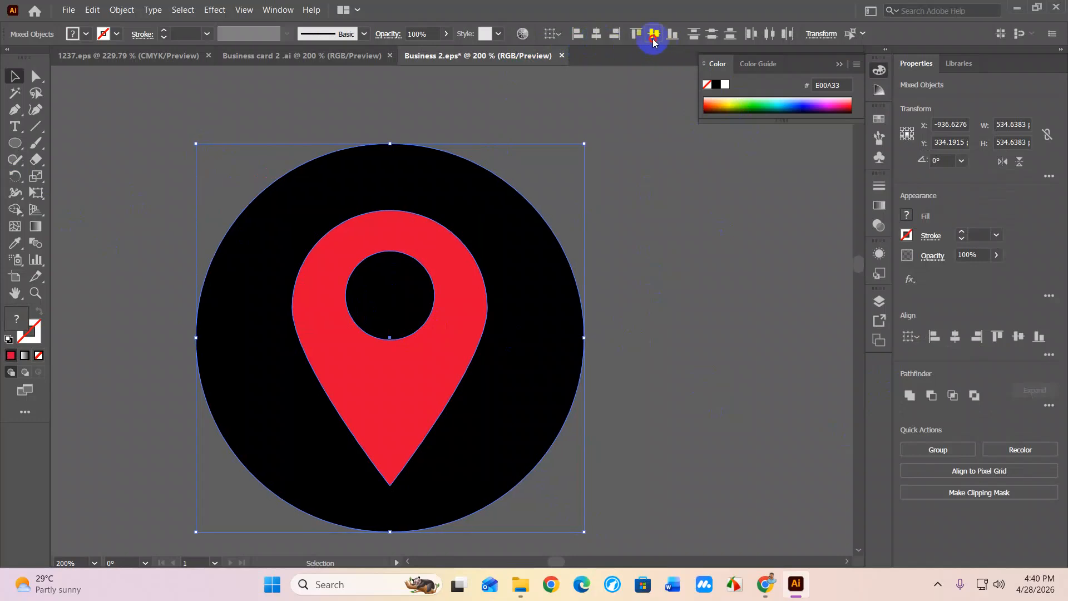
{"action": "left_click", "coordinate": [654, 34]}
{"action": "left_click", "coordinate": [679, 267]}
Subtract the red pin from the black circle with Minus Front and deselect the result
{"action": "left_click_drag", "start_coordinate": [218, 143], "coordinate": [529, 417]}
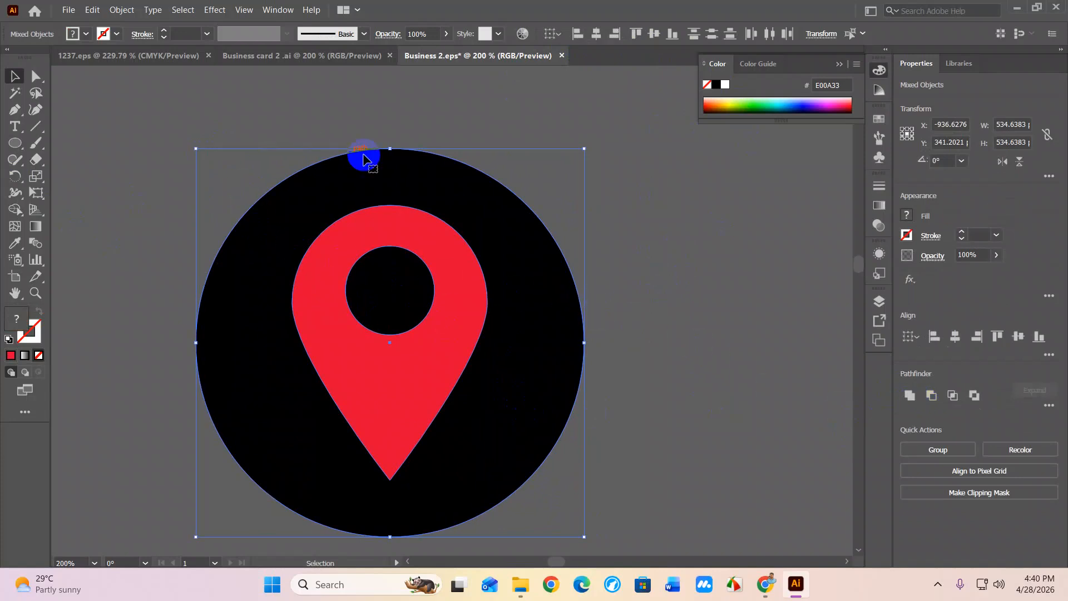
{"action": "left_click", "coordinate": [651, 279]}
{"action": "left_click", "coordinate": [518, 262]}
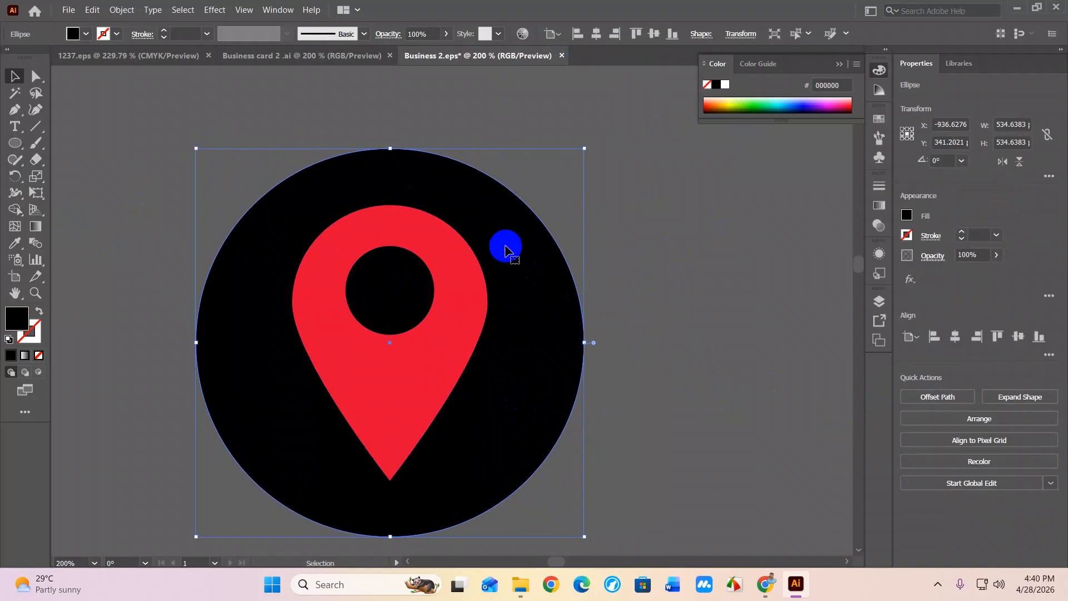
{"action": "left_click", "coordinate": [458, 287]}
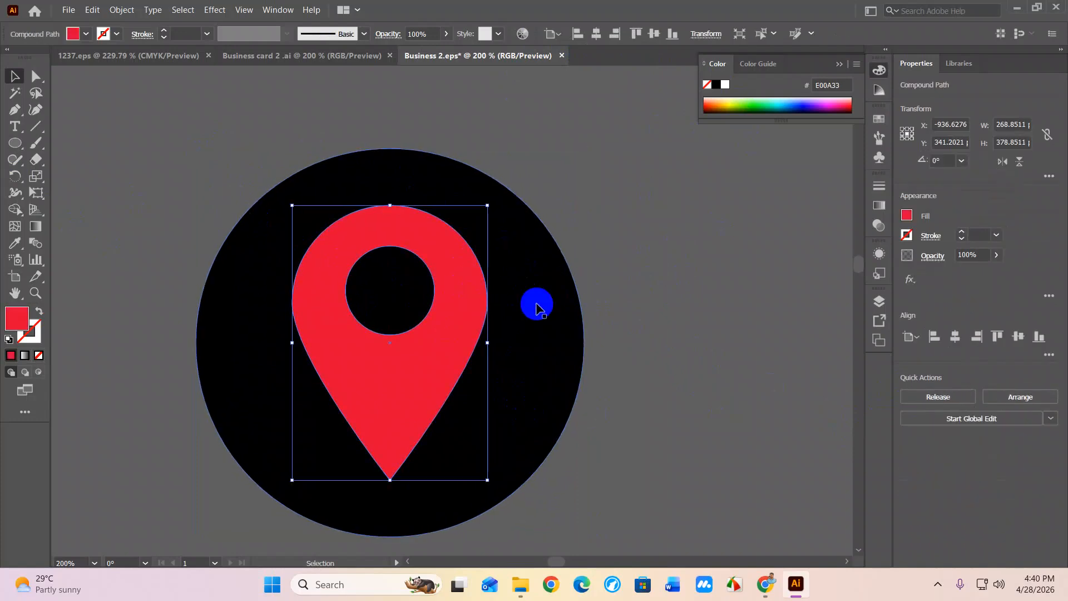
{"action": "left_click_drag", "start_coordinate": [624, 315], "coordinate": [428, 241]}
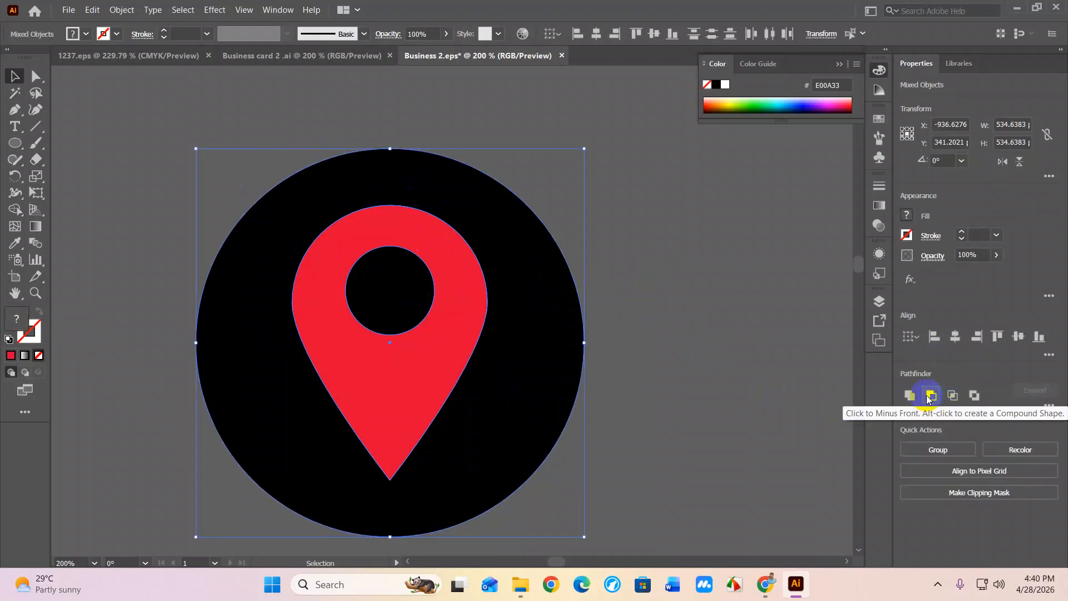
{"action": "left_click", "coordinate": [930, 396]}
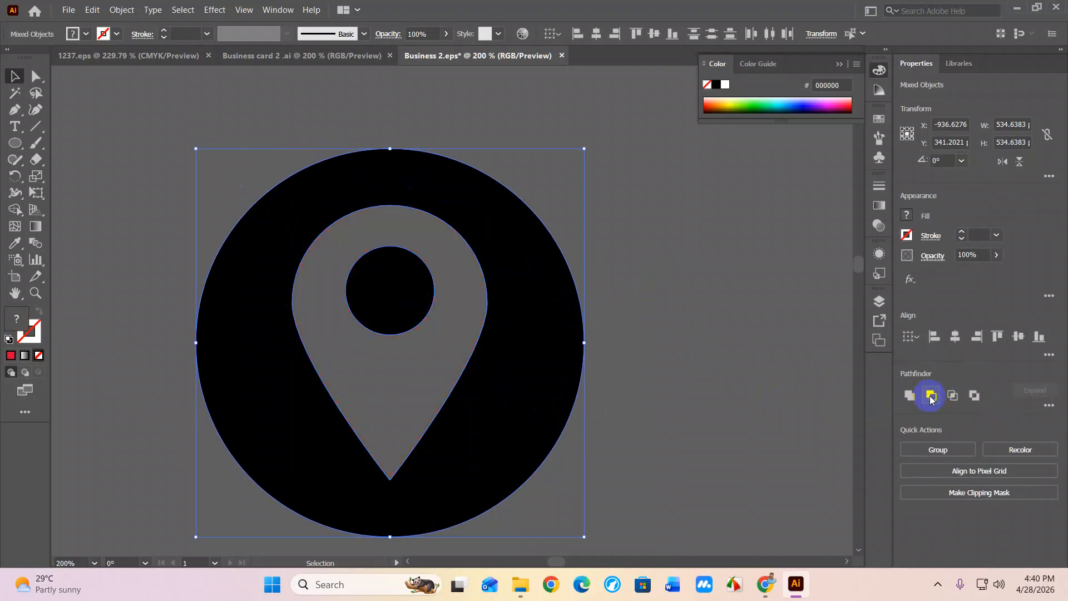
{"action": "left_click", "coordinate": [634, 347]}
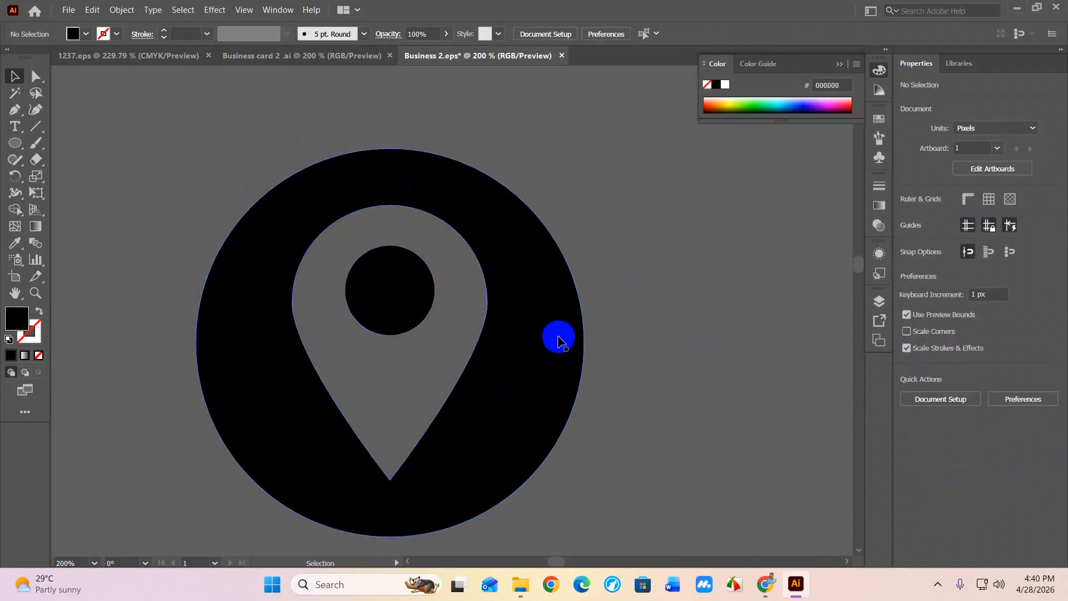
Try several fill colors on the cut-out pin icon, ending with dark green
{"action": "left_click", "coordinate": [558, 337]}
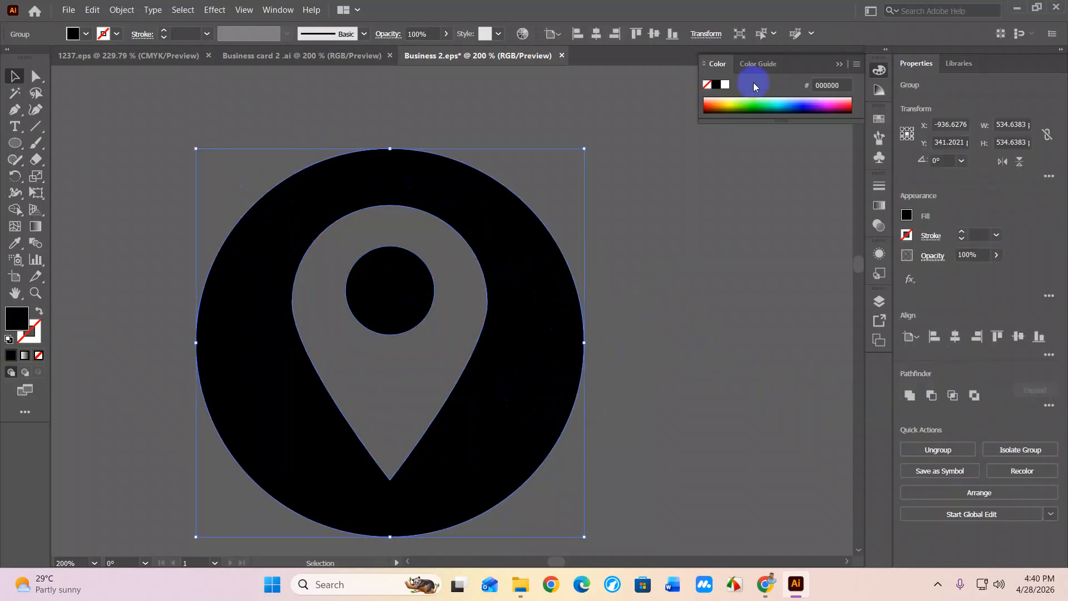
{"action": "left_click", "coordinate": [716, 101]}
{"action": "left_click", "coordinate": [710, 105]}
{"action": "left_click", "coordinate": [709, 112]}
{"action": "left_click_drag", "start_coordinate": [835, 101], "coordinate": [808, 102]}
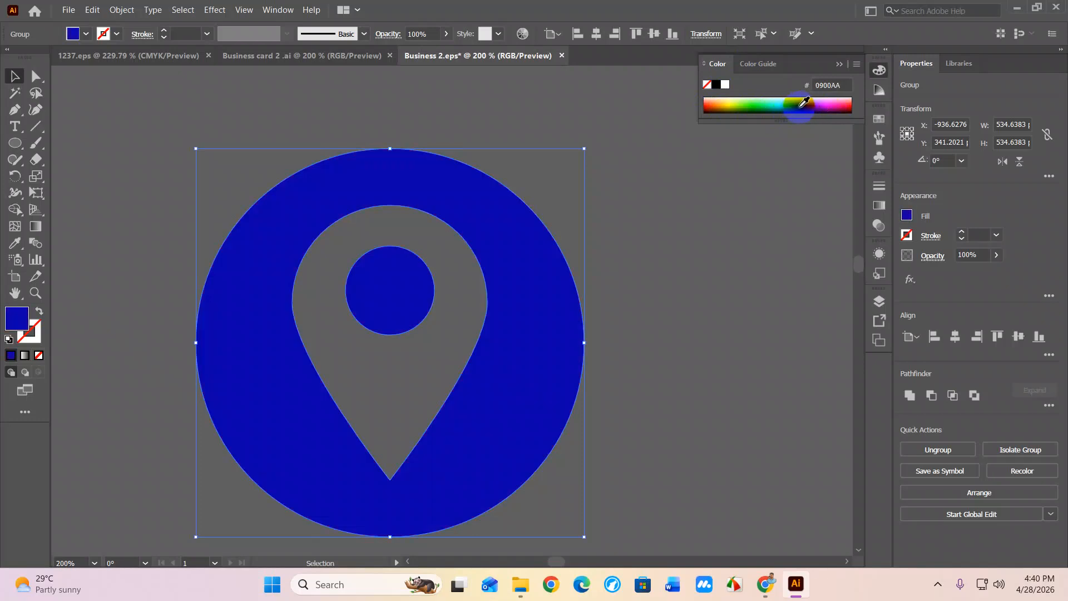
{"action": "left_click", "coordinate": [758, 109]}
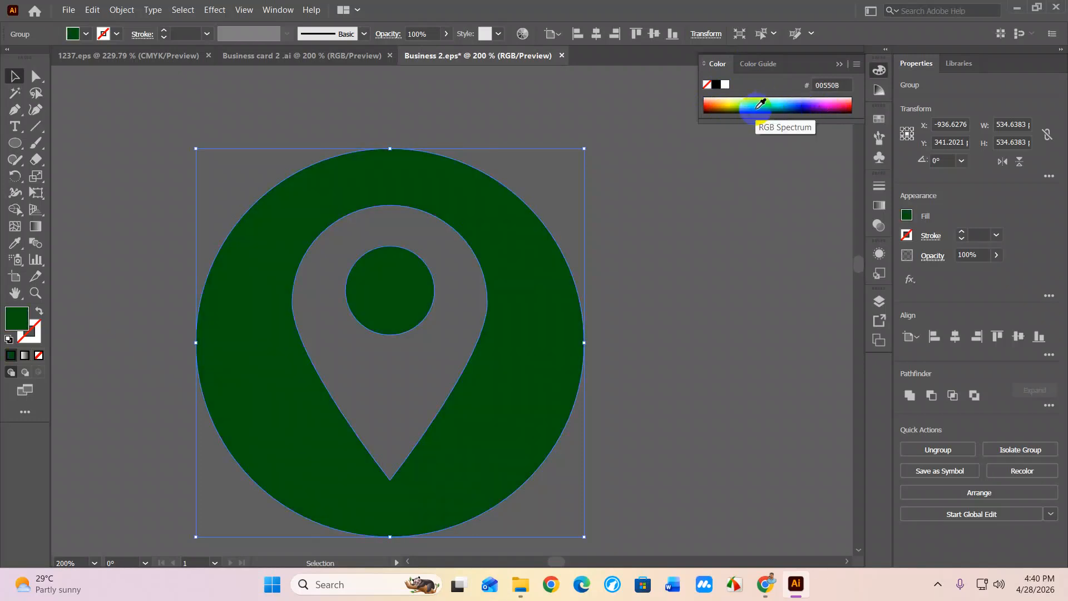
{"action": "left_click", "coordinate": [683, 240]}
Isolate the innermost group of the home icon beside the street address on the business card
{"action": "scroll", "coordinate": [451, 274], "scroll_direction": "down", "scroll_amount": 6}
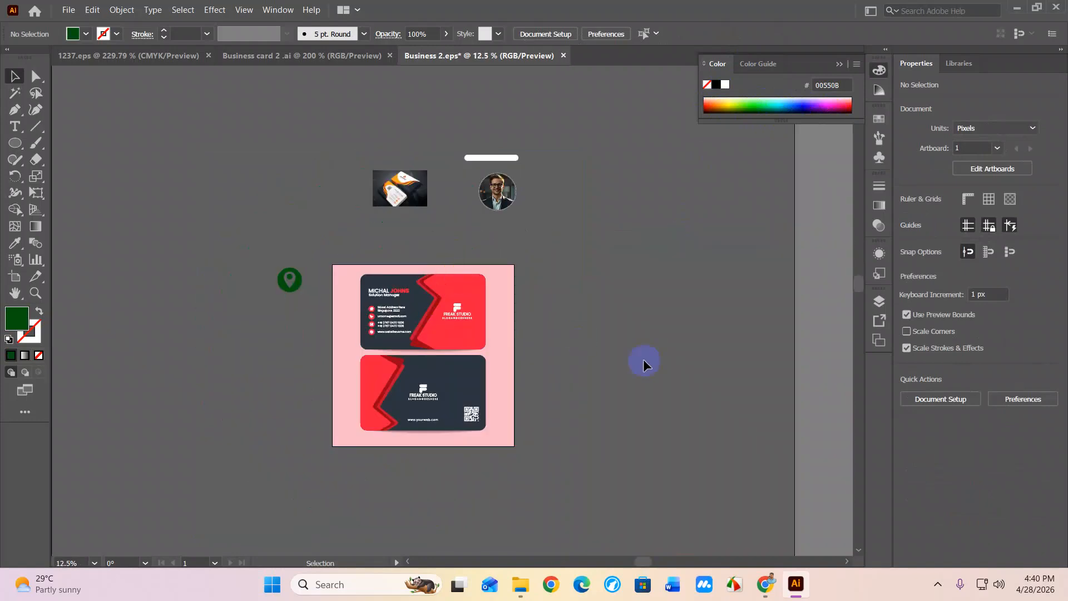
{"action": "scroll", "coordinate": [370, 312], "scroll_direction": "up", "scroll_amount": 4}
{"action": "scroll", "coordinate": [479, 274], "scroll_direction": "up", "scroll_amount": 3}
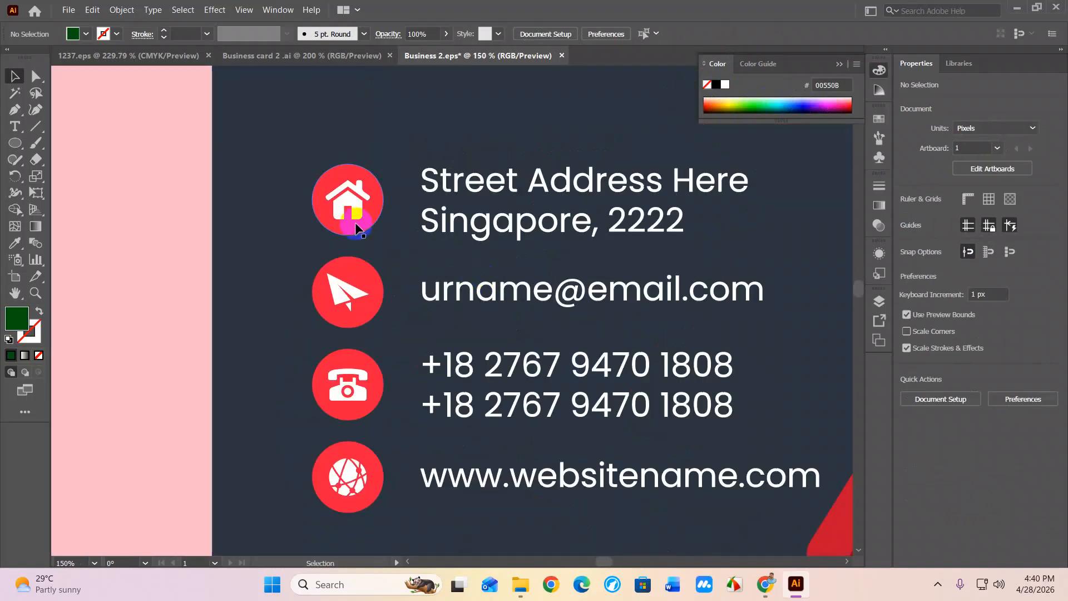
{"action": "scroll", "coordinate": [353, 198], "scroll_direction": "up", "scroll_amount": 3}
{"action": "double_click", "coordinate": [341, 200]}
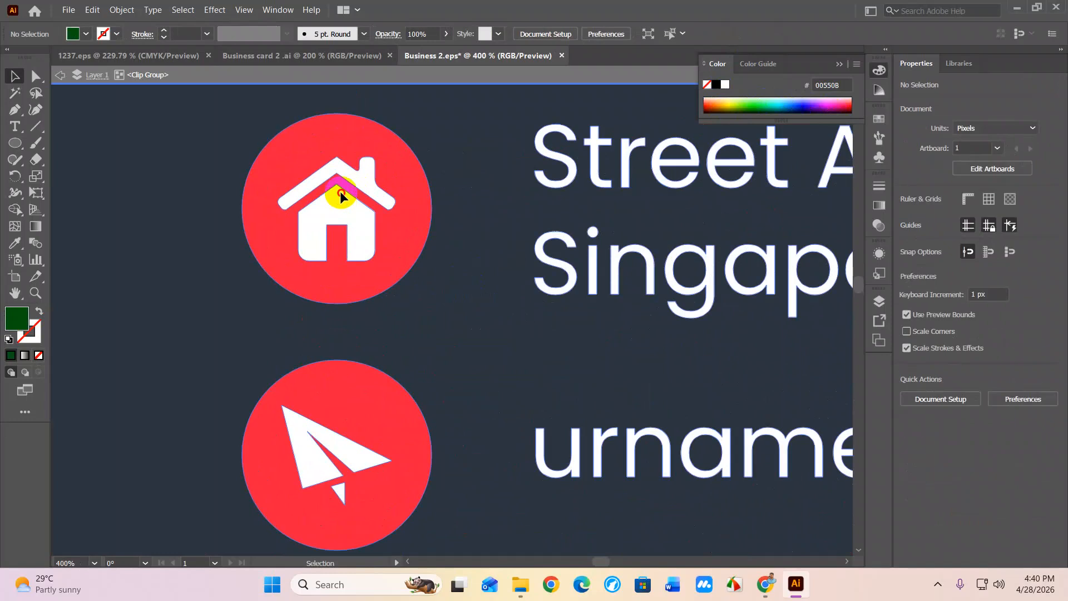
{"action": "double_click", "coordinate": [393, 180]}
{"action": "left_click", "coordinate": [360, 211]}
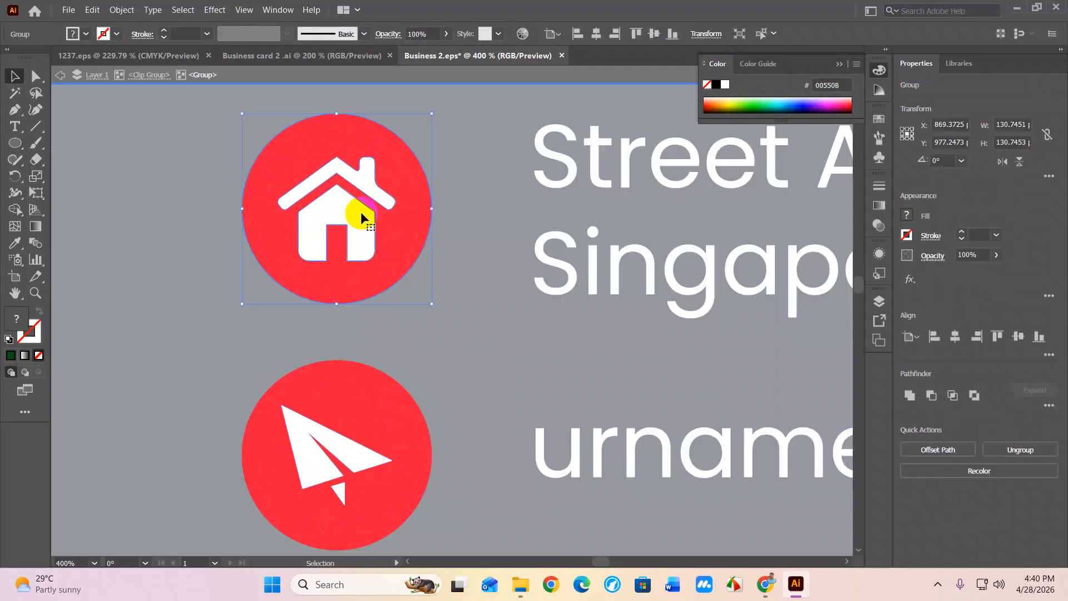
{"action": "double_click", "coordinate": [348, 212]}
Cut the white house shape out of its red circle with Minus Front and exit isolation mode
{"action": "left_click", "coordinate": [406, 185]}
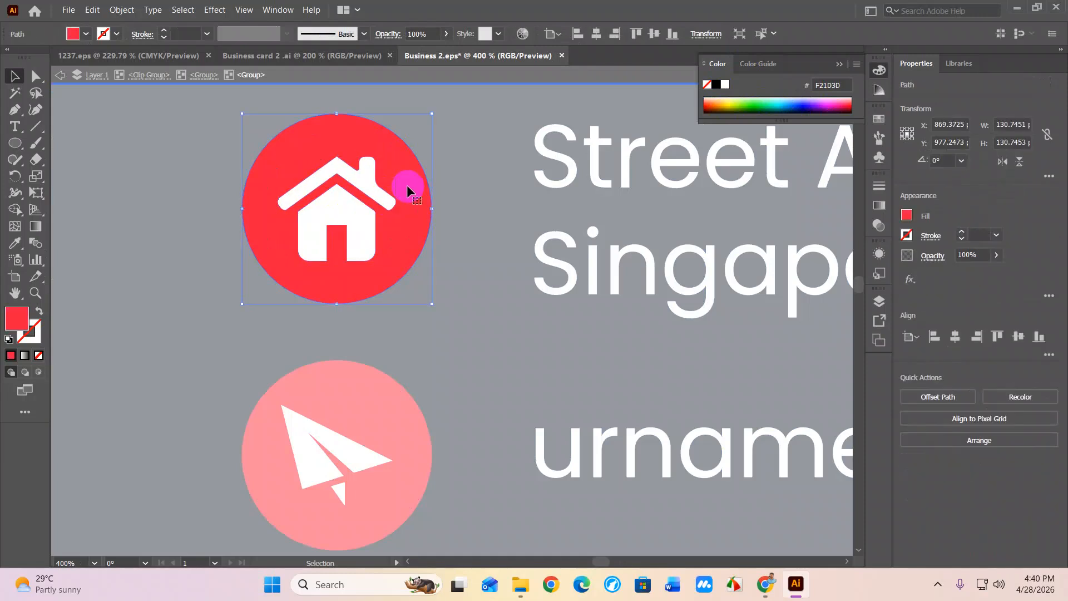
{"action": "left_click", "coordinate": [371, 179], "text": "shift"}
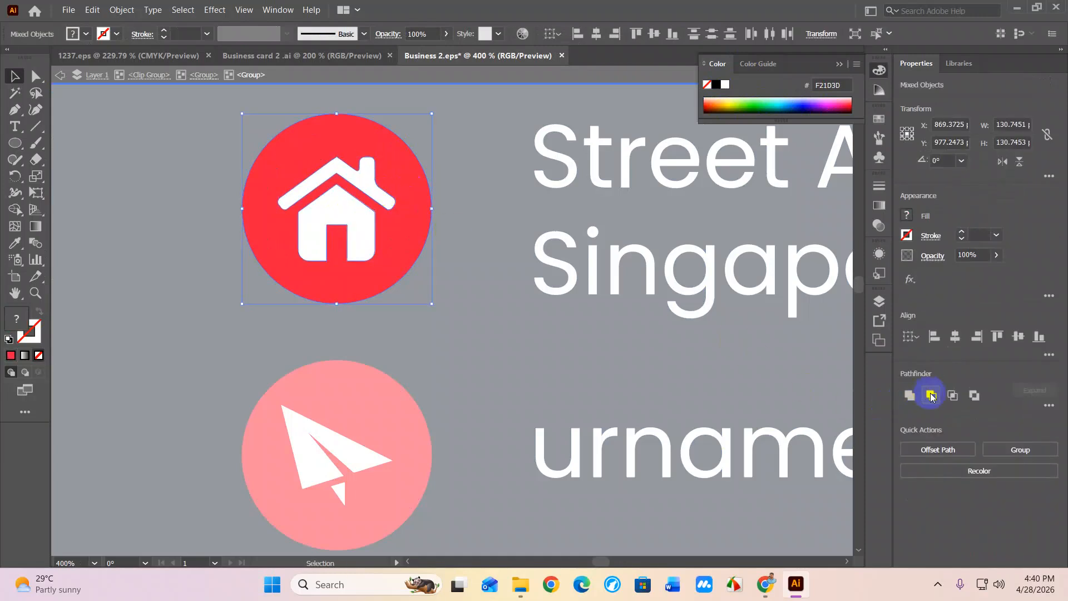
{"action": "left_click", "coordinate": [931, 396]}
{"action": "left_click", "coordinate": [482, 281]}
{"action": "double_click", "coordinate": [161, 336]}
{"action": "key", "text": "ctrl+1"}
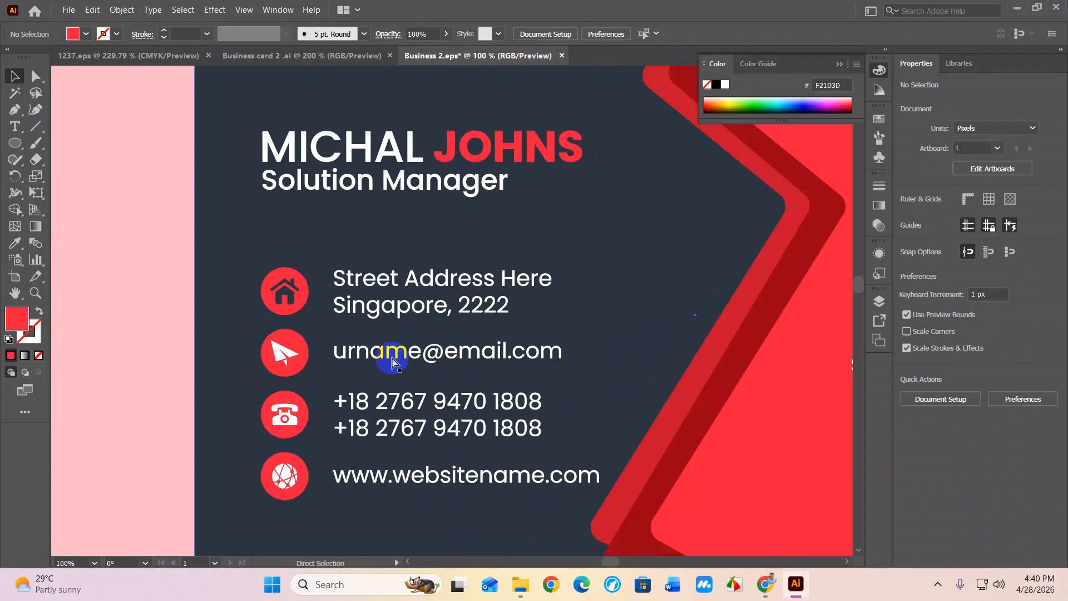
Delete the green location pin icon beside the pink artboard
{"action": "key", "text": "ctrl+minus"}
{"action": "key", "text": "ctrl+minus"}
{"action": "key", "text": "ctrl+minus"}
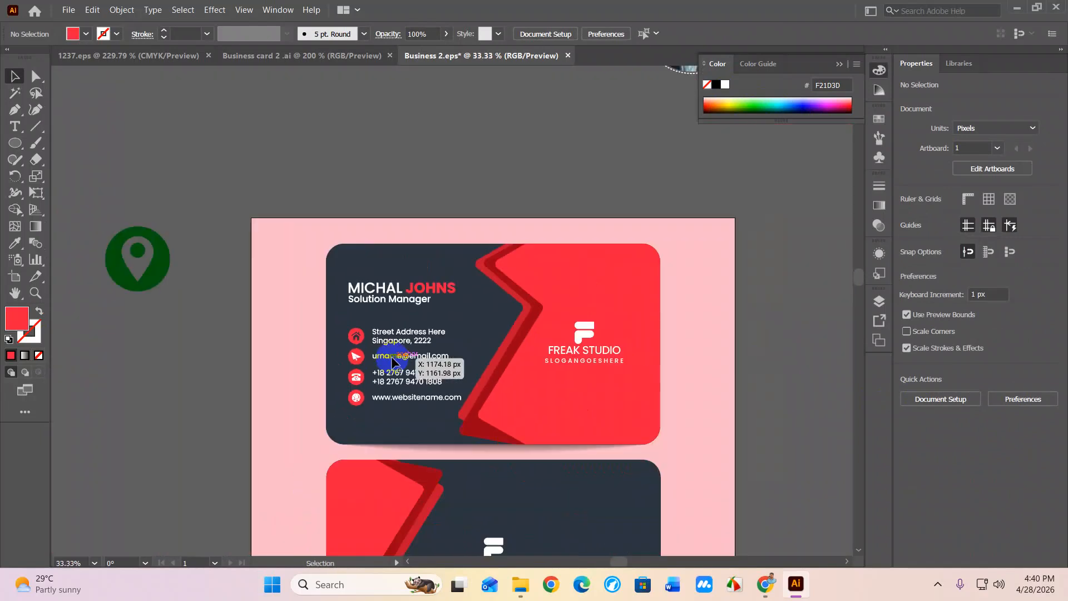
{"action": "scroll", "coordinate": [392, 359], "scroll_direction": "down", "scroll_amount": 1}
{"action": "left_click", "coordinate": [305, 283]}
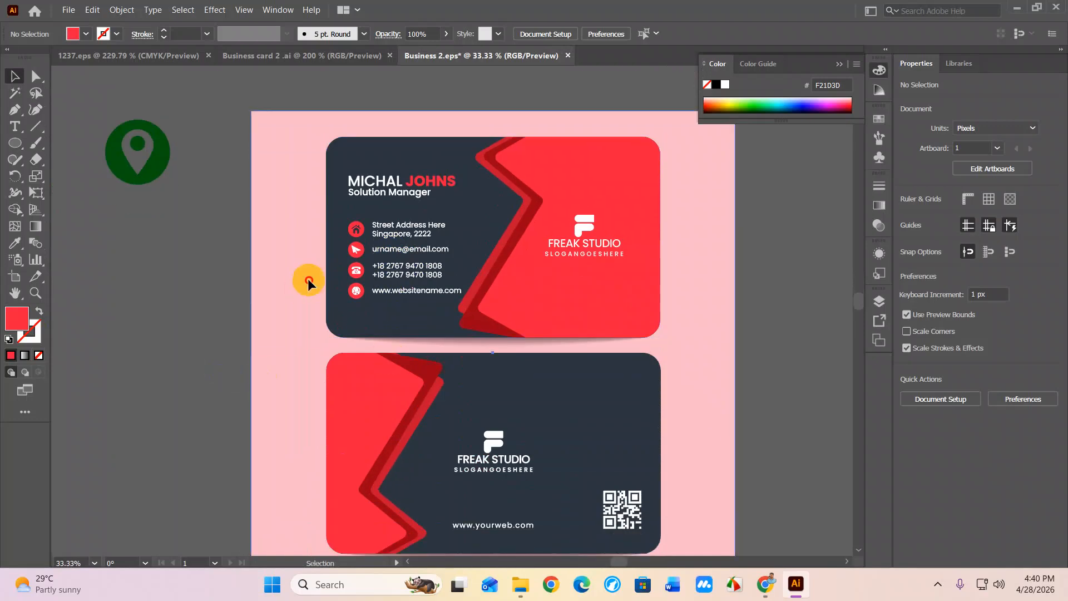
{"action": "left_click", "coordinate": [167, 156]}
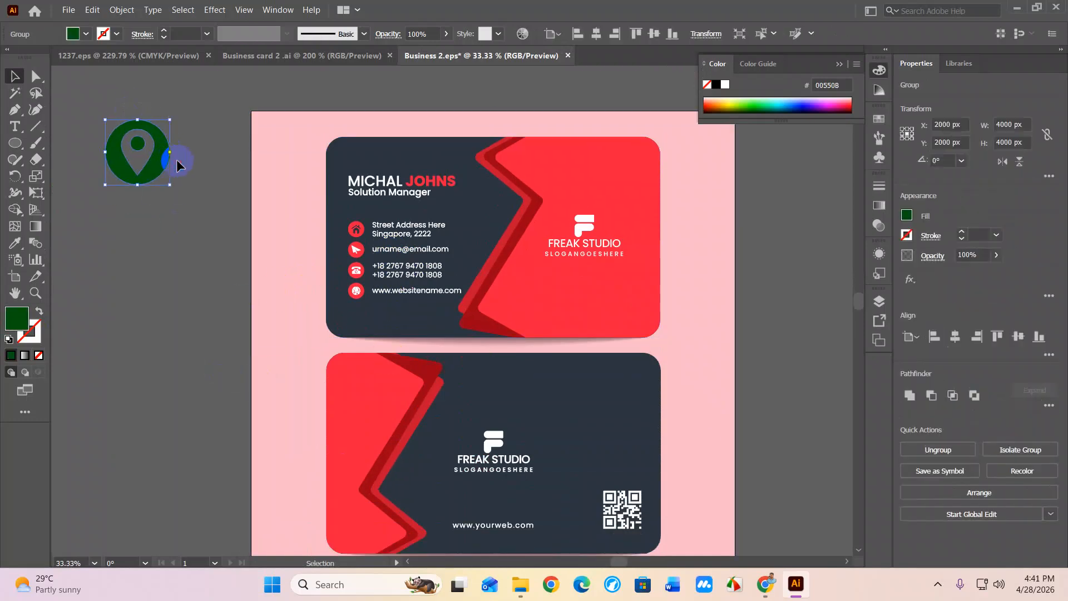
{"action": "key", "text": "Delete"}
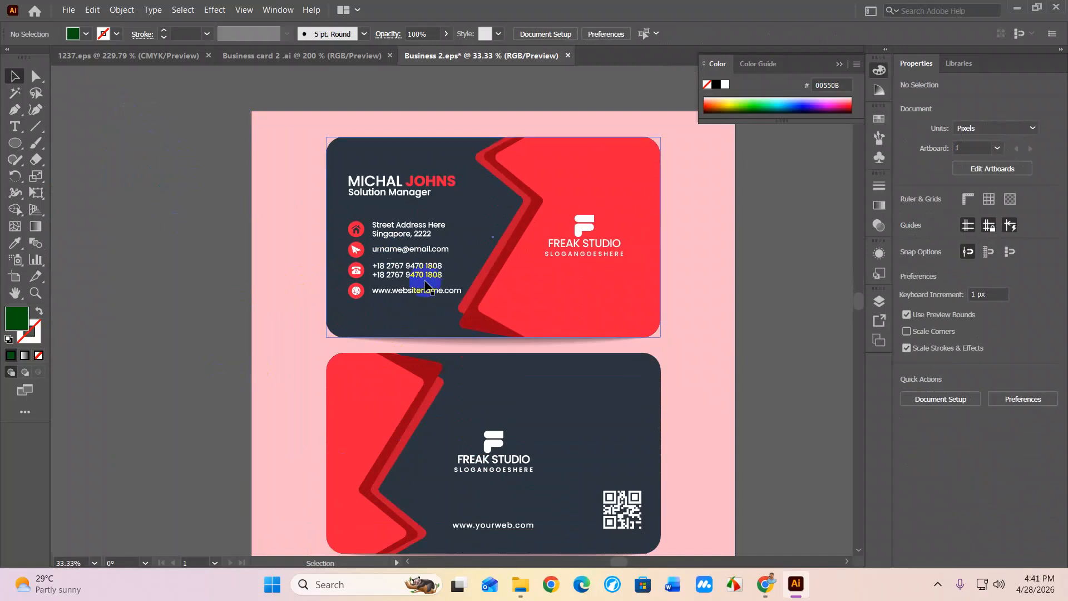
Examine the cut-out home icon and the other contact icons on the card, leaving nothing selected
{"action": "scroll", "coordinate": [382, 233], "scroll_direction": "up", "scroll_amount": 5}
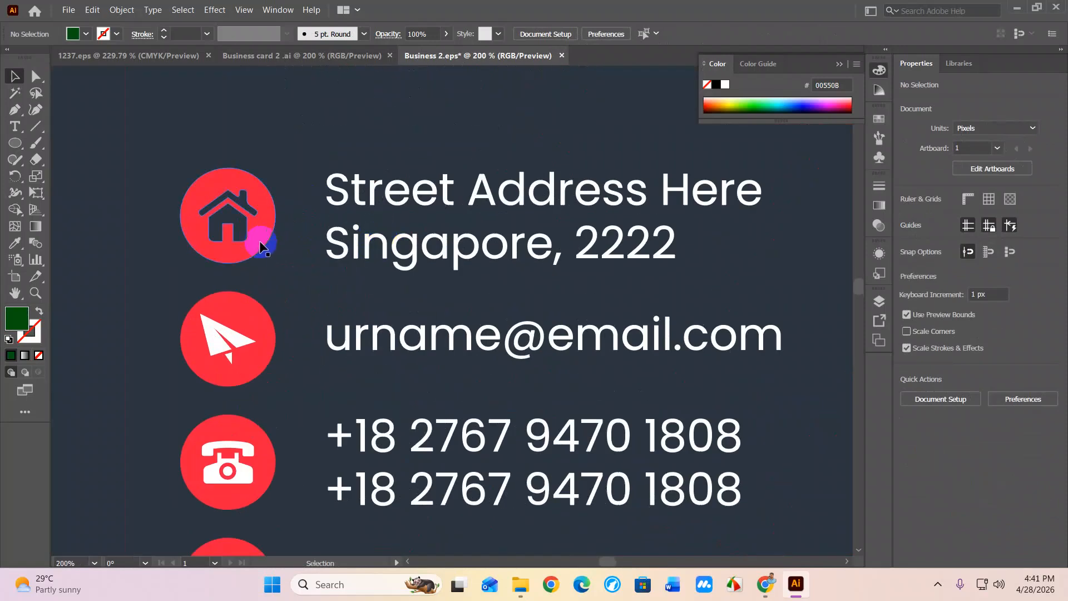
{"action": "scroll", "coordinate": [259, 243], "scroll_direction": "down", "scroll_amount": 1}
{"action": "scroll", "coordinate": [259, 241], "scroll_direction": "down", "scroll_amount": 1}
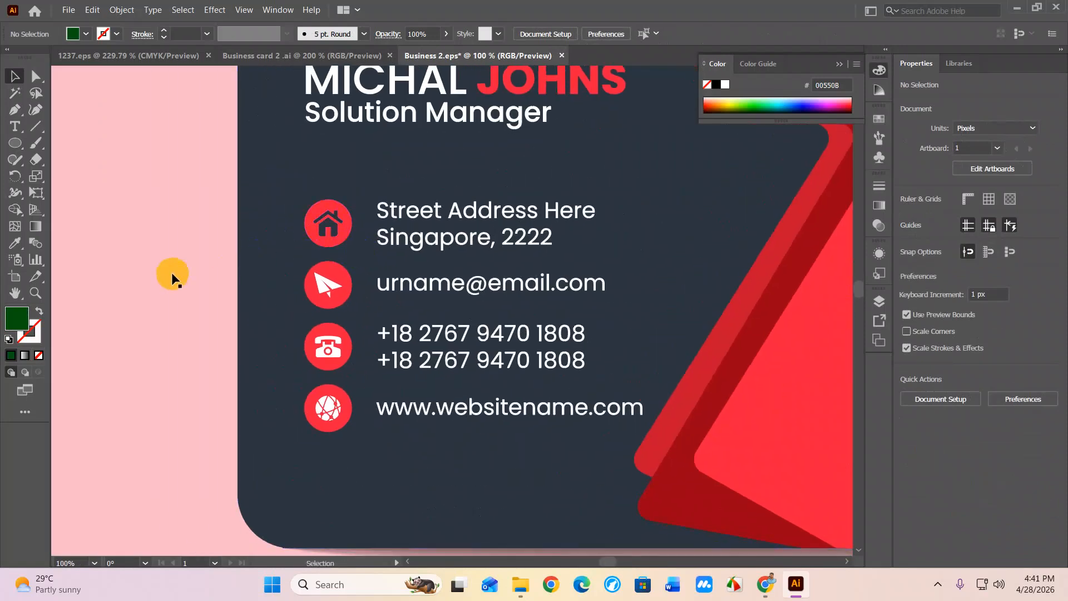
{"action": "scroll", "coordinate": [171, 273], "scroll_direction": "down", "scroll_amount": 3}
{"action": "left_click", "coordinate": [172, 273]}
{"action": "key", "text": "ctrl+shift+a"}
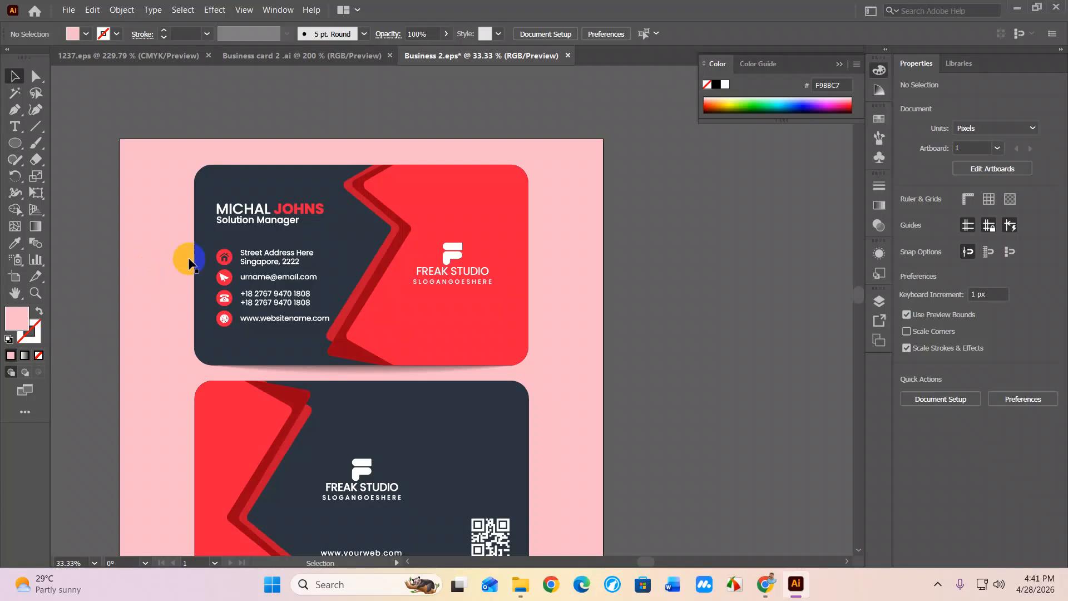
Display the document's layer list
{"action": "left_click", "coordinate": [883, 302]}
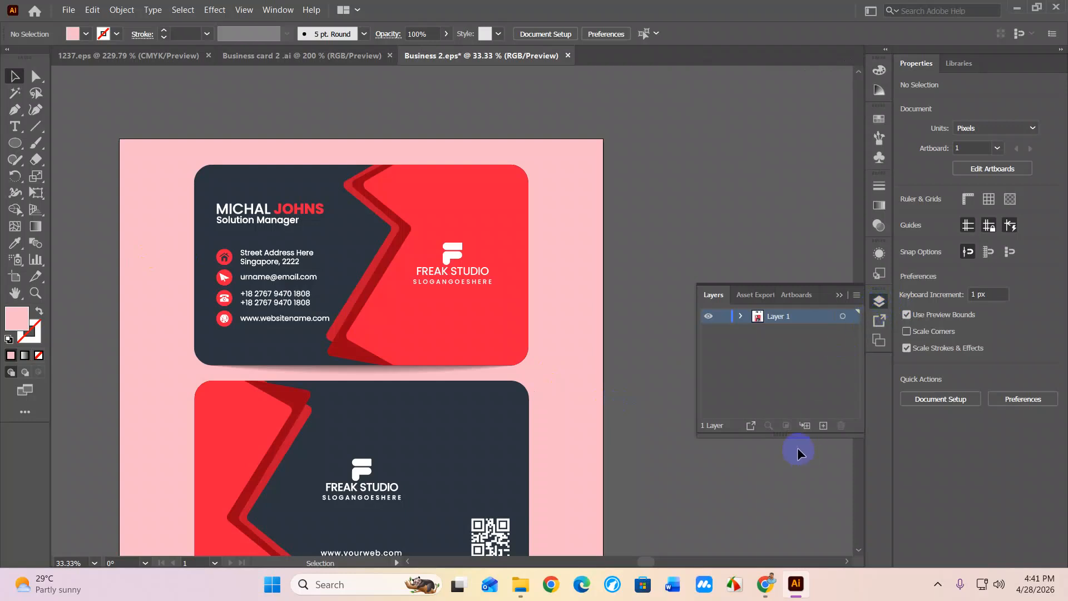
Lengthen the layer list and isolate the clip group of the upper business card
{"action": "left_click_drag", "start_coordinate": [786, 438], "coordinate": [786, 553]}
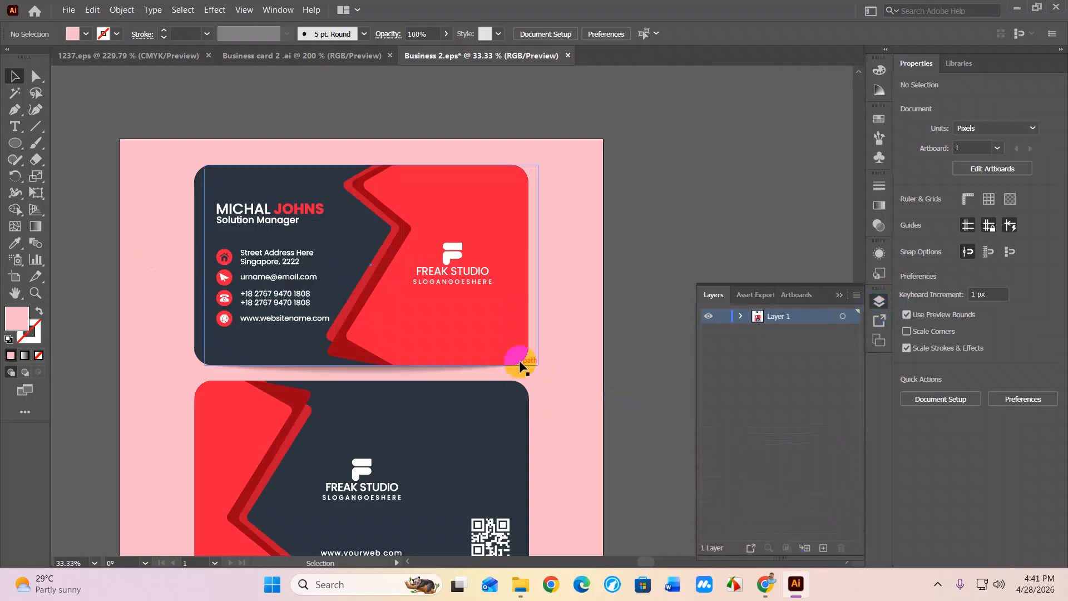
{"action": "mouse_move", "coordinate": [454, 259]}
{"action": "left_mouse_down"}
{"action": "mouse_move", "coordinate": [459, 245]}
{"action": "mouse_move", "coordinate": [464, 257]}
{"action": "mouse_move", "coordinate": [445, 287]}
{"action": "mouse_move", "coordinate": [465, 284]}
{"action": "mouse_move", "coordinate": [260, 305]}
{"action": "mouse_move", "coordinate": [222, 320]}
{"action": "mouse_move", "coordinate": [211, 300]}
{"action": "mouse_move", "coordinate": [225, 276]}
{"action": "mouse_move", "coordinate": [433, 291]}
{"action": "mouse_move", "coordinate": [451, 260]}
{"action": "left_mouse_up"}
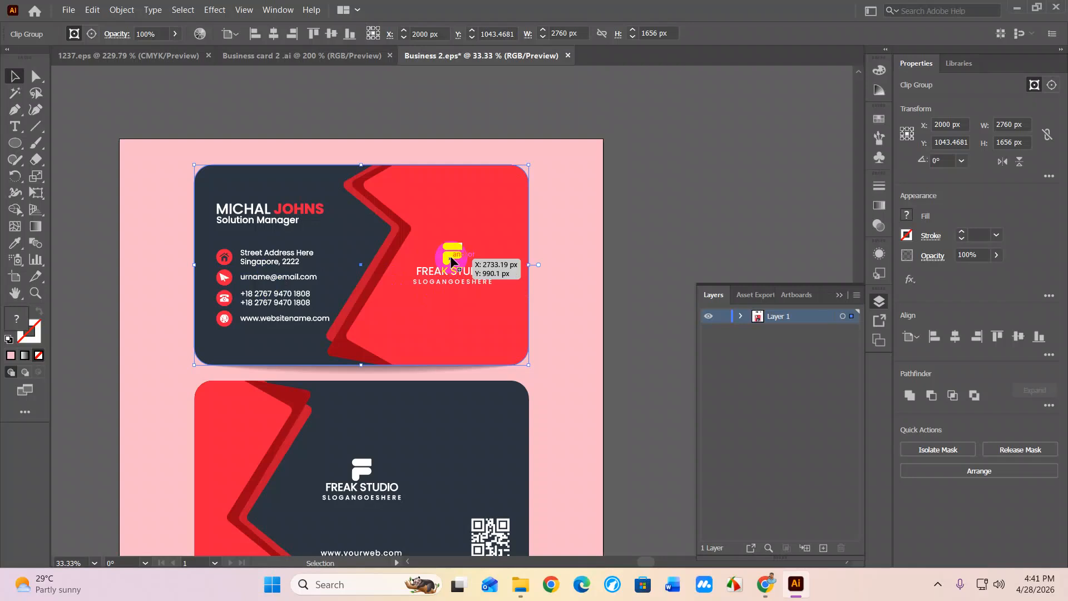
{"action": "double_click", "coordinate": [452, 261]}
{"action": "double_click", "coordinate": [613, 263]}
{"action": "left_click", "coordinate": [483, 254]}
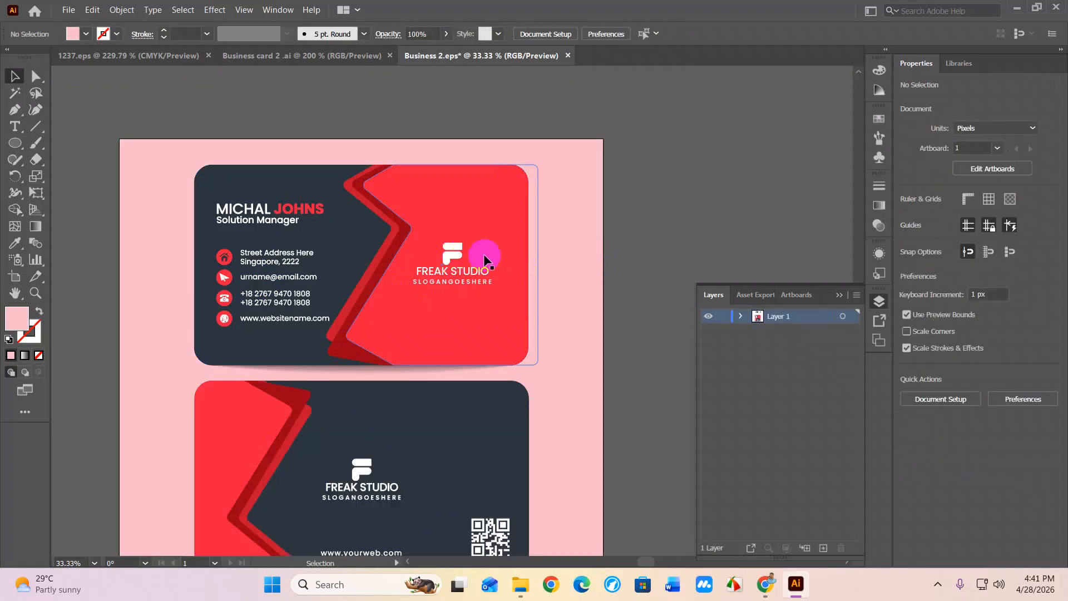
{"action": "left_click_drag", "start_coordinate": [475, 232], "coordinate": [453, 269]}
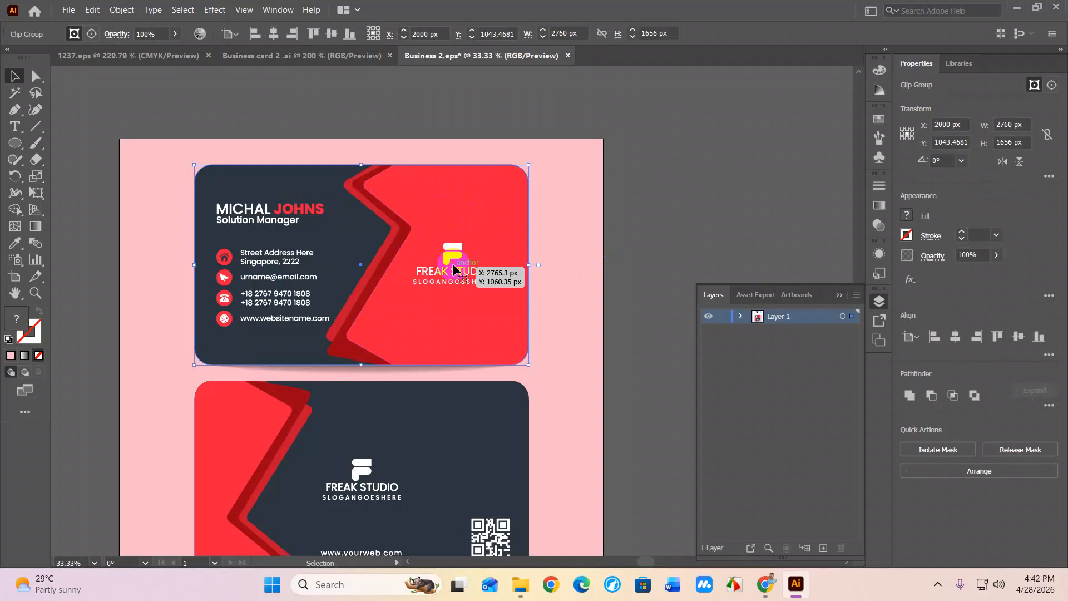
{"action": "double_click", "coordinate": [453, 269]}
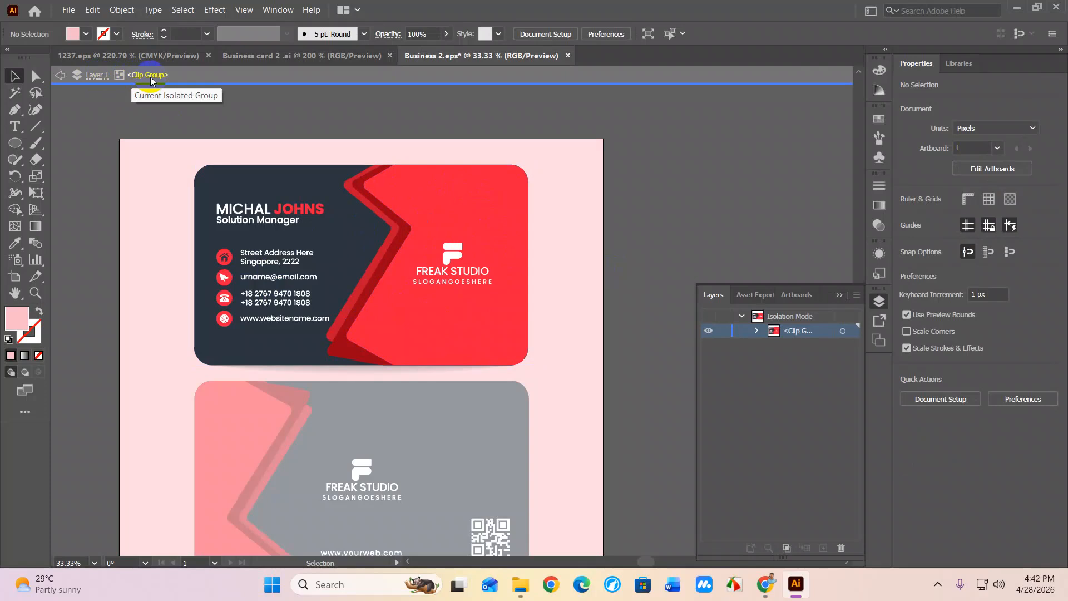
Select the Freak Studio logo group together with the contact details group inside the isolated card
{"action": "left_click", "coordinate": [455, 259]}
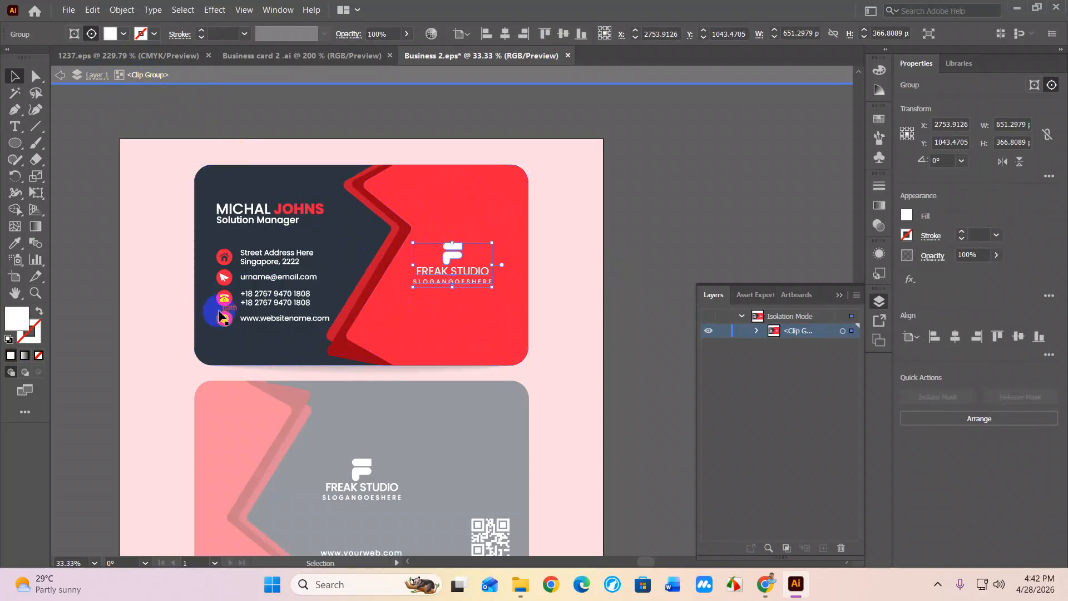
{"action": "scroll", "coordinate": [221, 315], "scroll_direction": "up", "scroll_amount": 5}
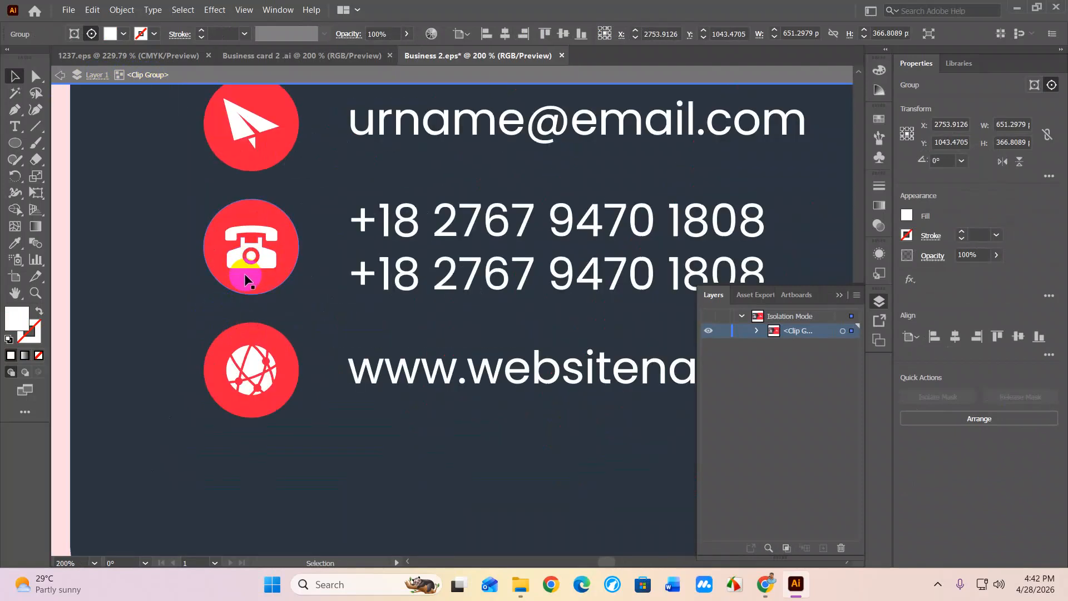
{"action": "left_click", "coordinate": [243, 278]}
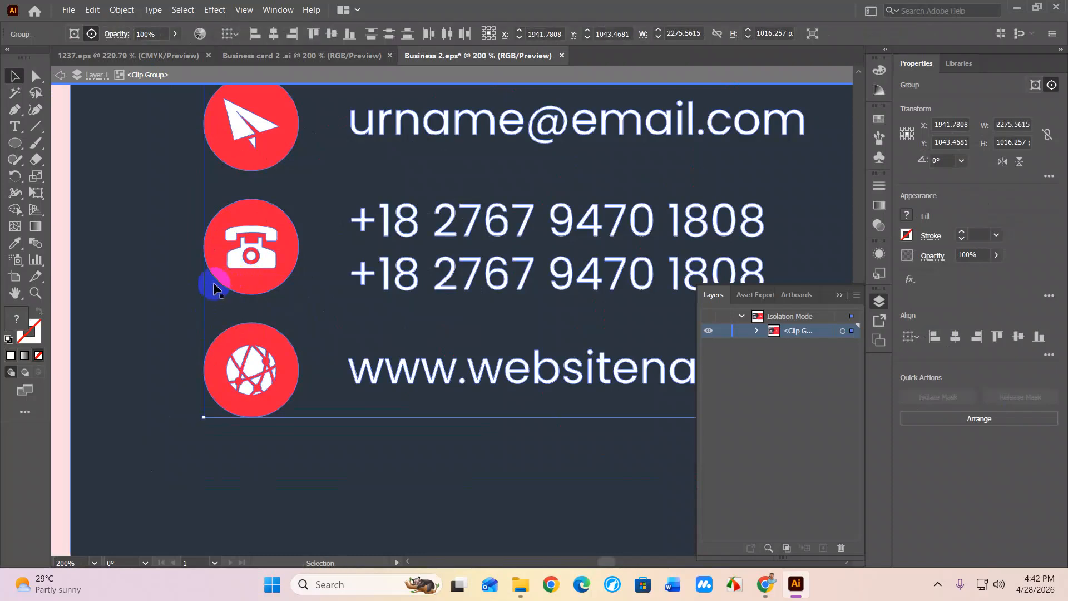
{"action": "scroll", "coordinate": [291, 269], "scroll_direction": "down", "scroll_amount": 3}
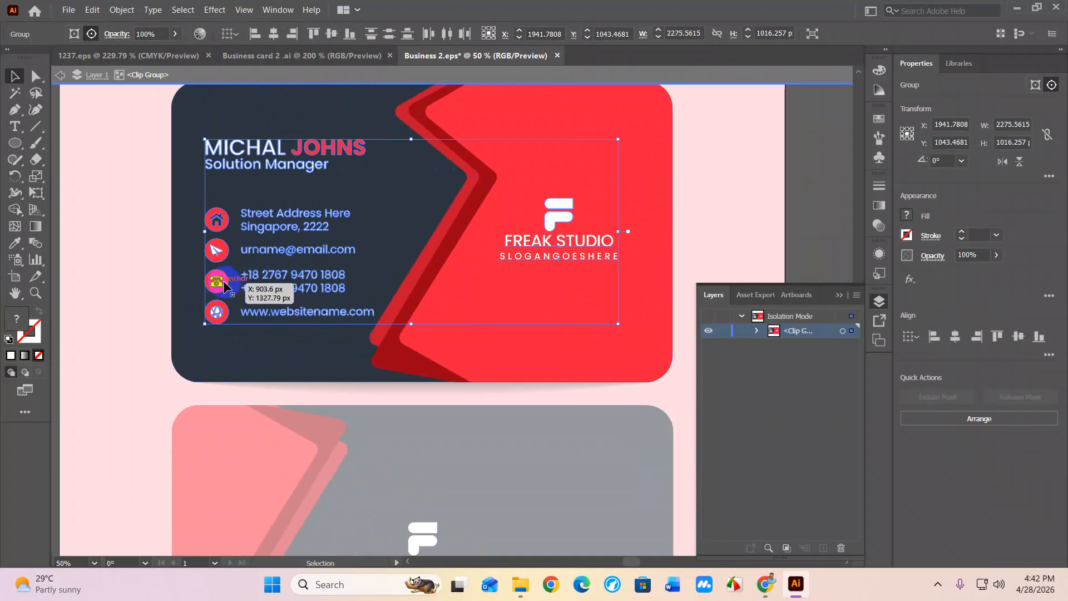
Ungroup the name and contact details group on the dark side of the card, leaving nothing selected
{"action": "left_click", "coordinate": [436, 351]}
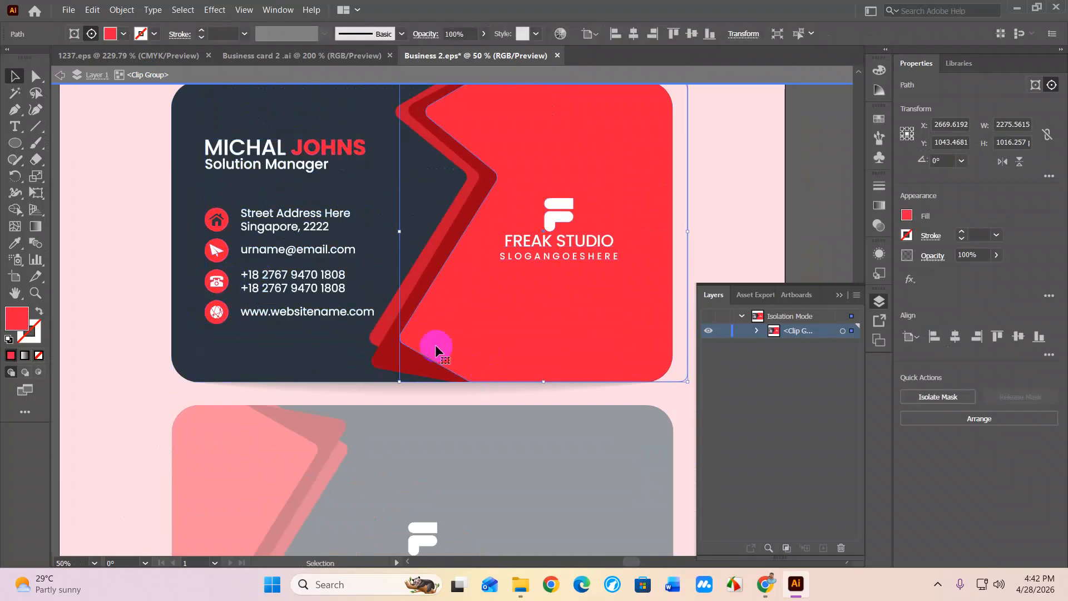
{"action": "left_click", "coordinate": [301, 280]}
{"action": "right_click", "coordinate": [301, 279]}
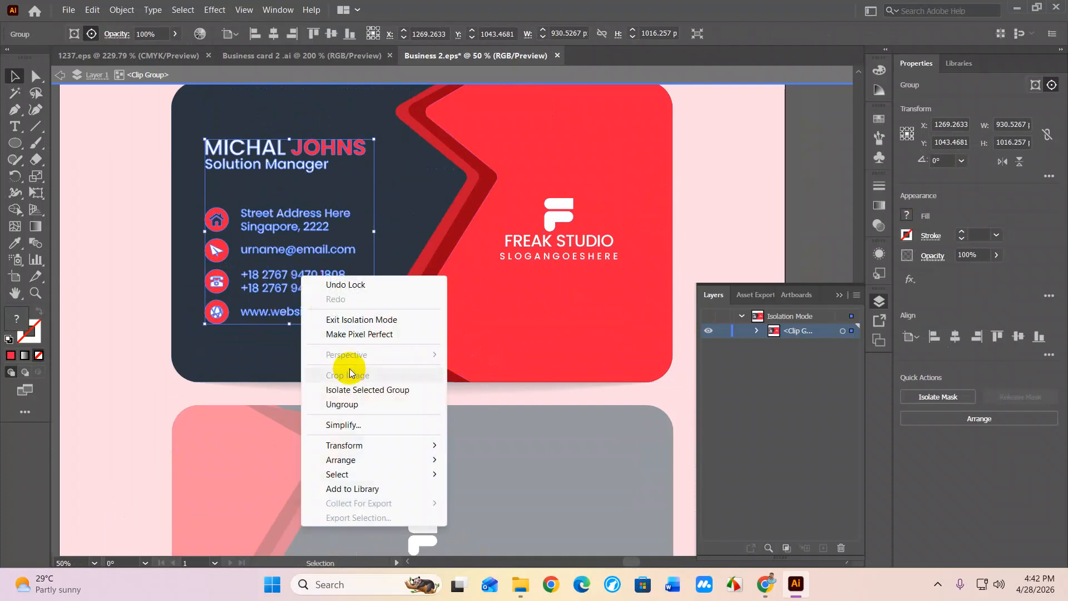
{"action": "left_click", "coordinate": [356, 404]}
{"action": "left_click", "coordinate": [812, 206]}
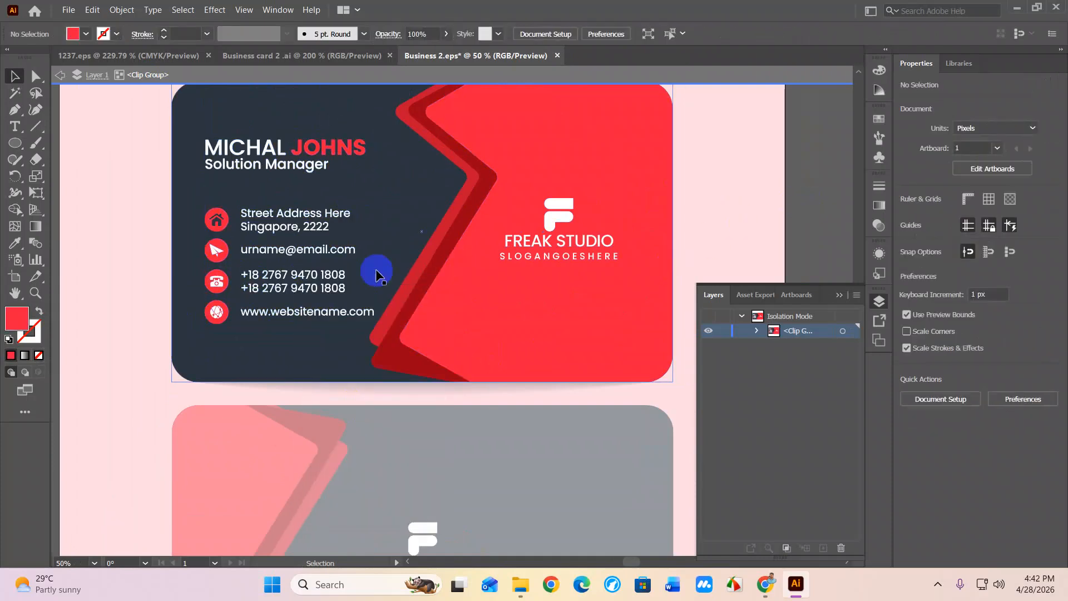
Select the telephone icon and the Freak Studio logo together to check their grouping, and exit isolation mode
{"action": "left_click", "coordinate": [223, 285]}
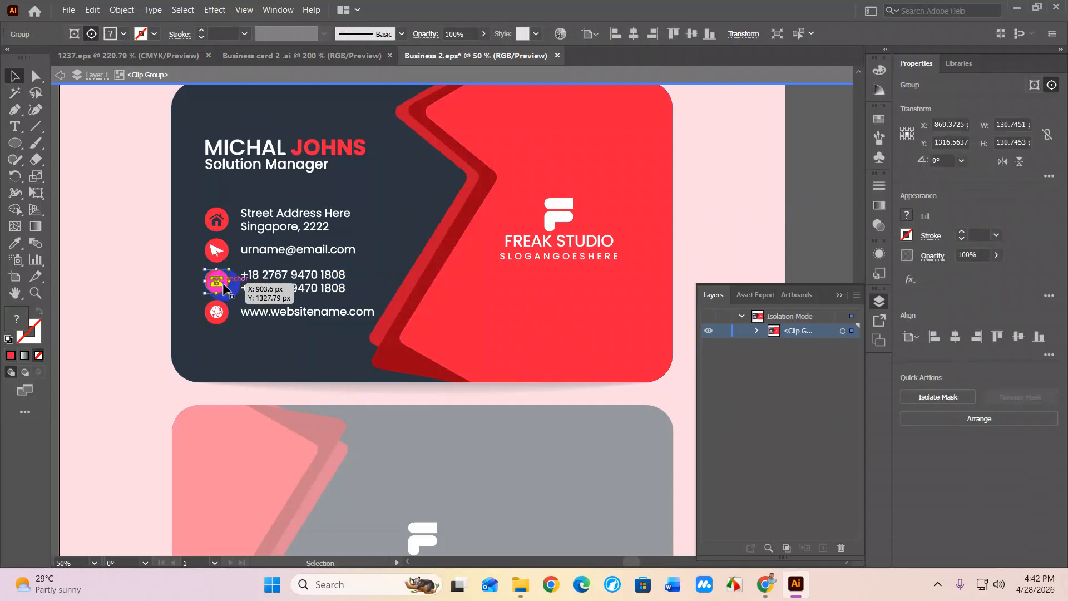
{"action": "left_click", "coordinate": [552, 220], "text": "shift"}
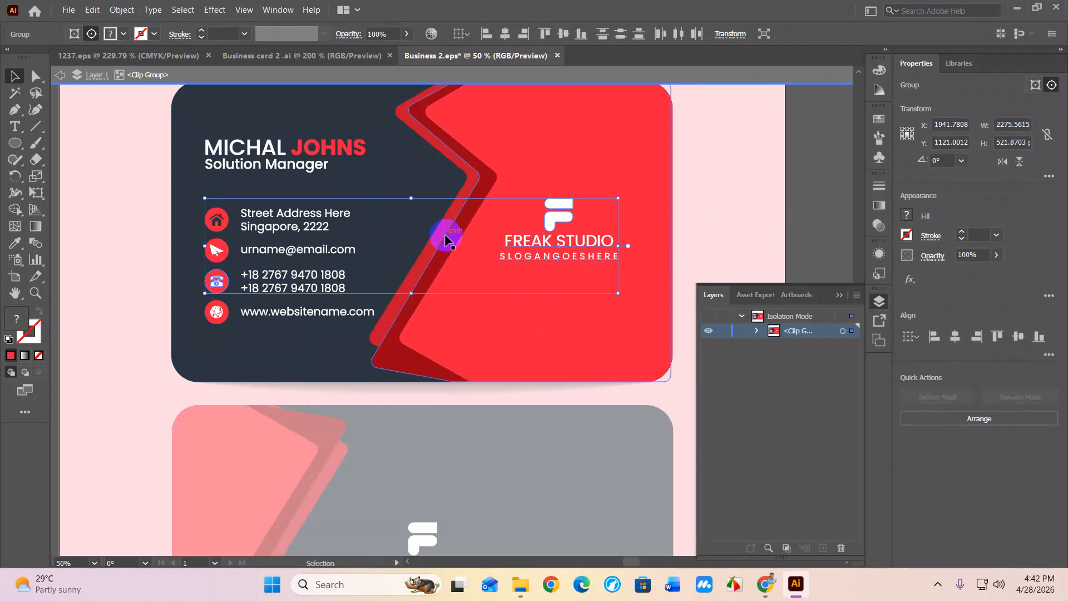
{"action": "scroll", "coordinate": [445, 240], "scroll_direction": "down", "scroll_amount": 2}
{"action": "double_click", "coordinate": [240, 286]}
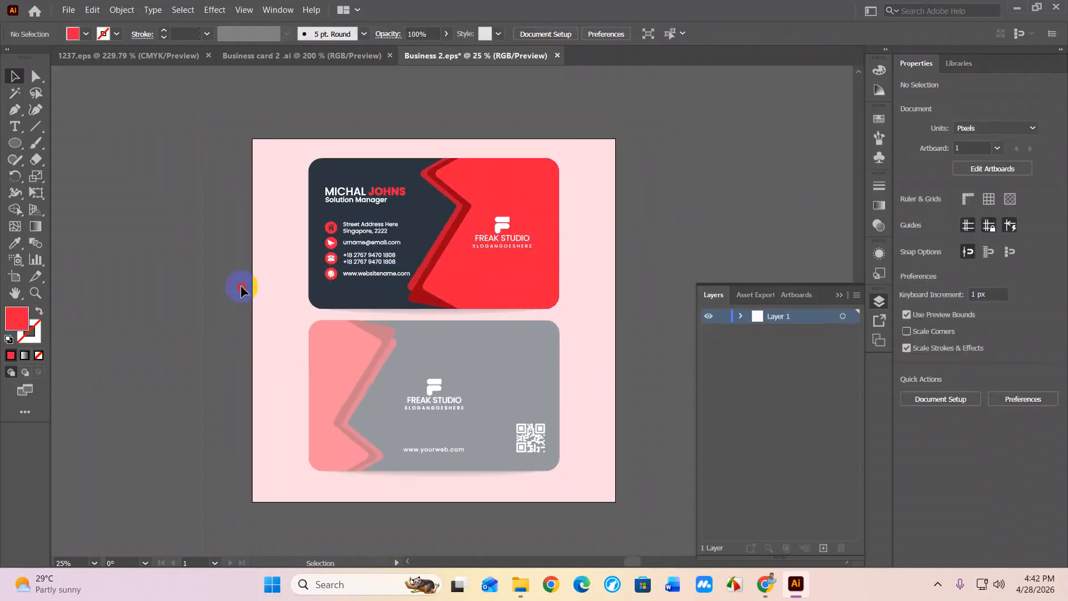
Isolate the upper card's clip group again and select the paper plane icon beside the e-mail line
{"action": "scroll", "coordinate": [328, 240], "scroll_direction": "up", "scroll_amount": 5}
{"action": "double_click", "coordinate": [371, 262]}
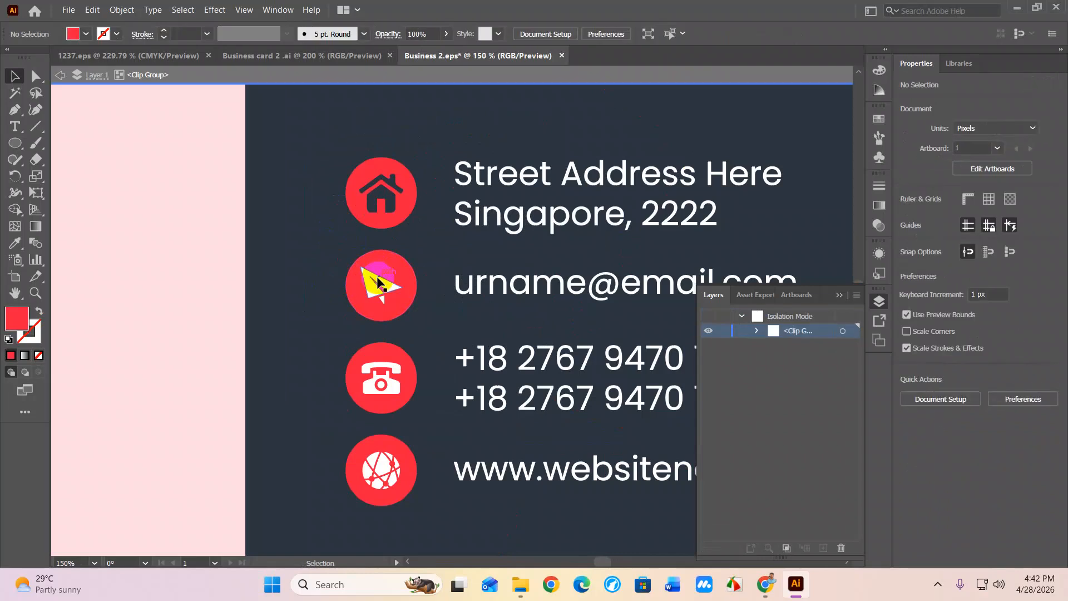
{"action": "left_click", "coordinate": [383, 279]}
{"action": "left_click", "coordinate": [389, 268]}
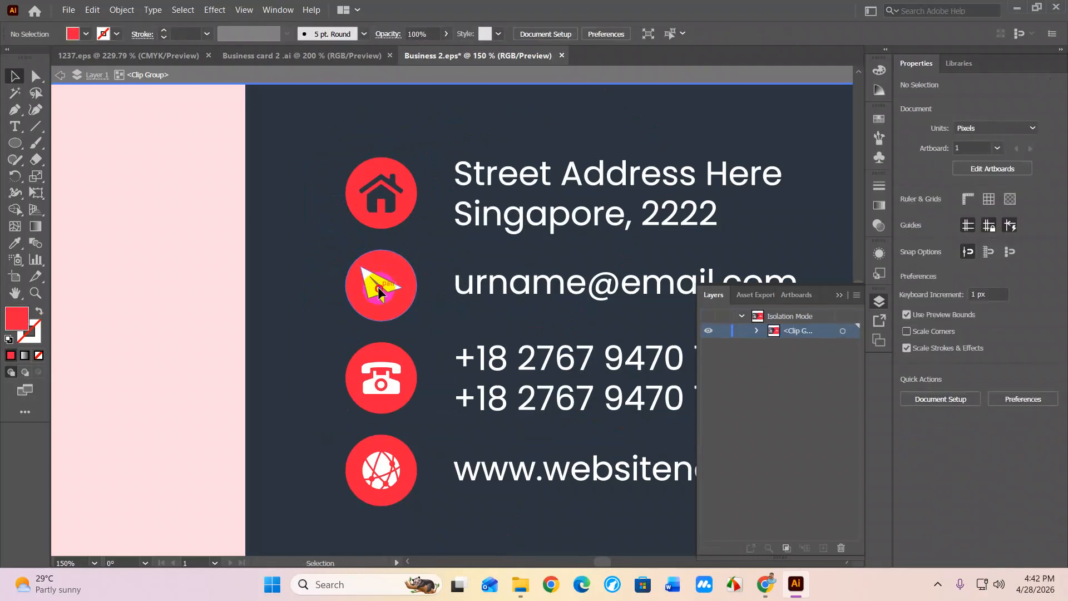
{"action": "left_click", "coordinate": [392, 288]}
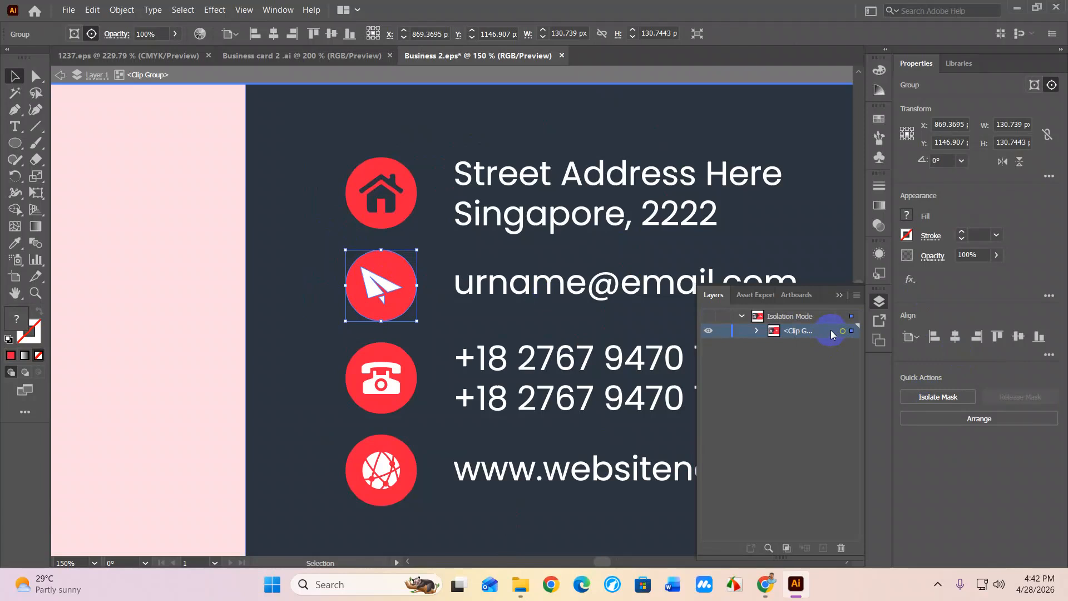
Collapse the layer list, clear the icon selection and exit isolation mode with the whole upper card in view
{"action": "left_click", "coordinate": [837, 295]}
{"action": "scroll", "coordinate": [428, 341], "scroll_direction": "down", "scroll_amount": 3}
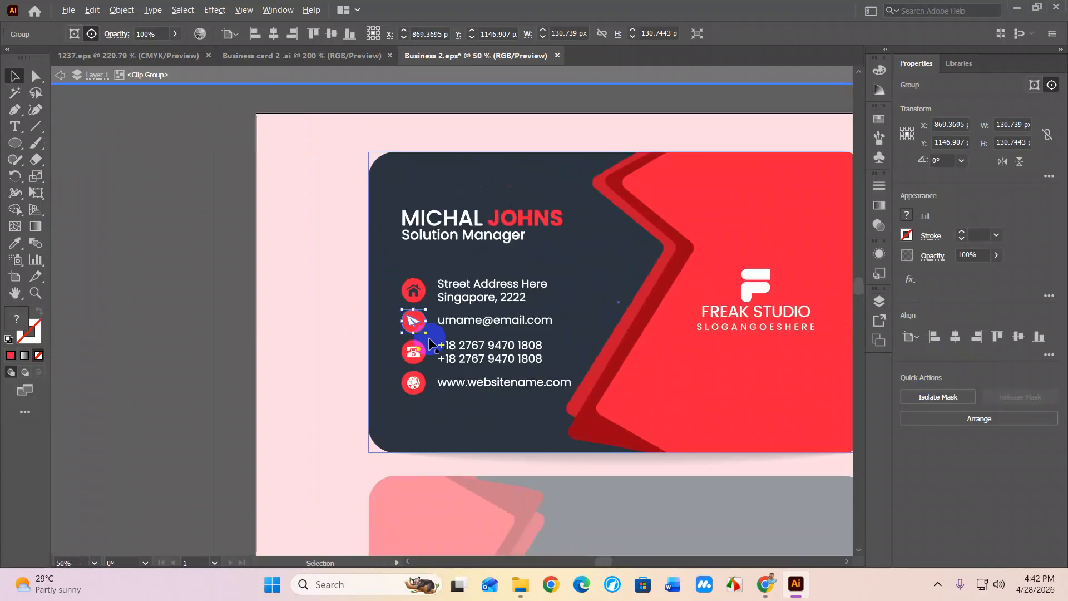
{"action": "left_click_drag", "start_coordinate": [640, 431], "coordinate": [568, 365]}
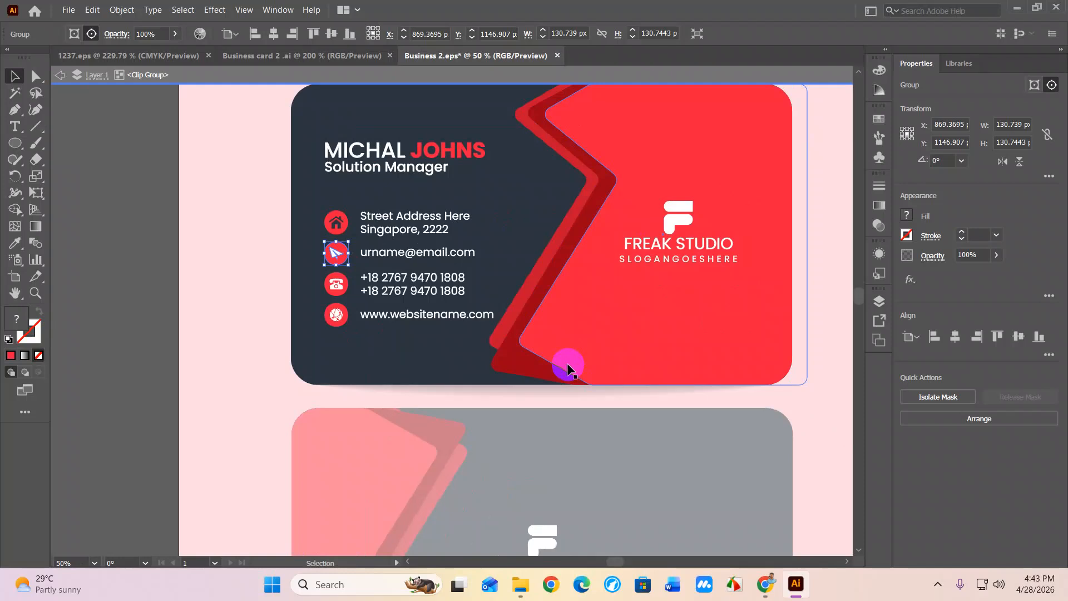
{"action": "double_click", "coordinate": [159, 310]}
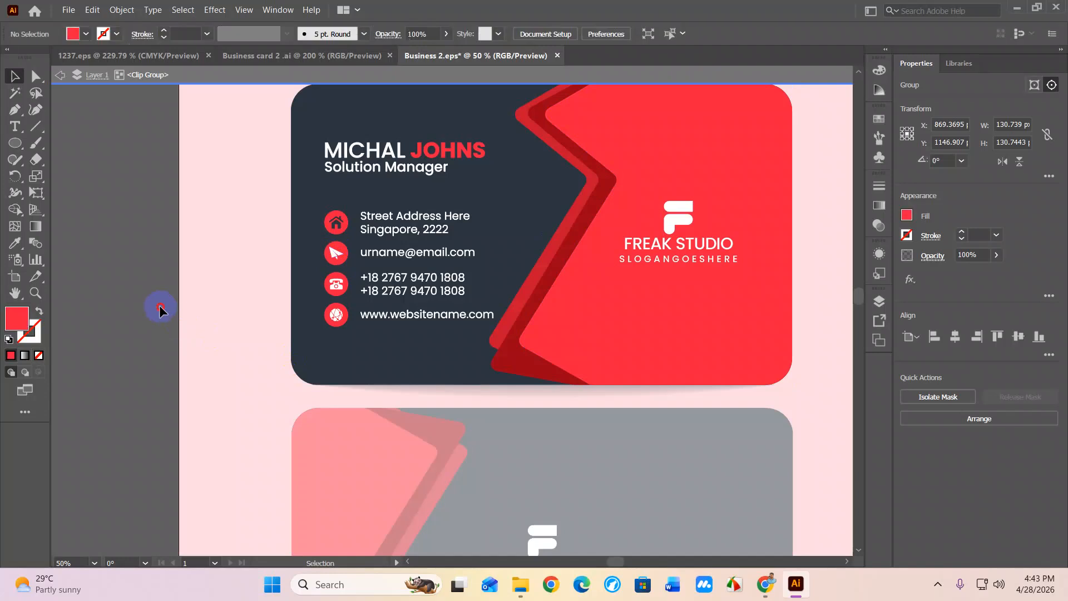